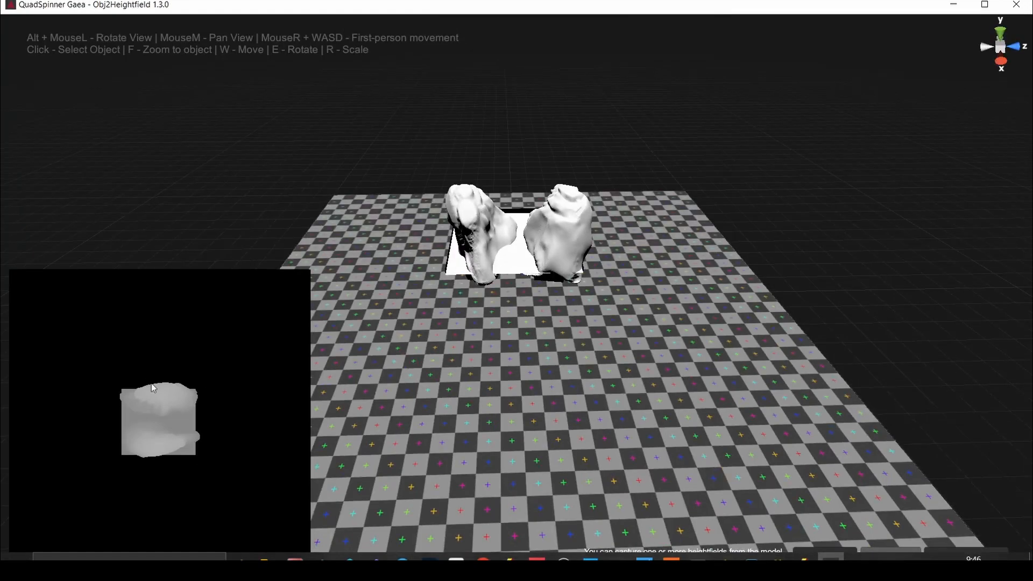
- Scale the two-cliff model up uniformly until it roughly fills the checkered capture plane
alt+drag(377, 366, 458, 317)
click(549, 226)
key(r)
drag(517, 248, 603, 94)
scroll(597, 162, down, 5)
- Shift the cliff model horizontally to centre it on the capture plane and lower its base beneath the plane
alt+drag(591, 242, 673, 355)
key(w)
drag(570, 289, 584, 291)
alt+drag(637, 347, 546, 297)
drag(525, 219, 526, 276)
- Stretch the cliff model slightly along both horizontal axes so it covers the capture plane to its edges
alt+drag(651, 317, 616, 330)
key(r)
drag(572, 303, 576, 301)
drag(557, 353, 564, 357)
drag(568, 302, 571, 300)
mouse_move(557, 352)
mouse_down()
mouse_move(484, 385)
mouse_move(563, 350)
mouse_up()
key(w)
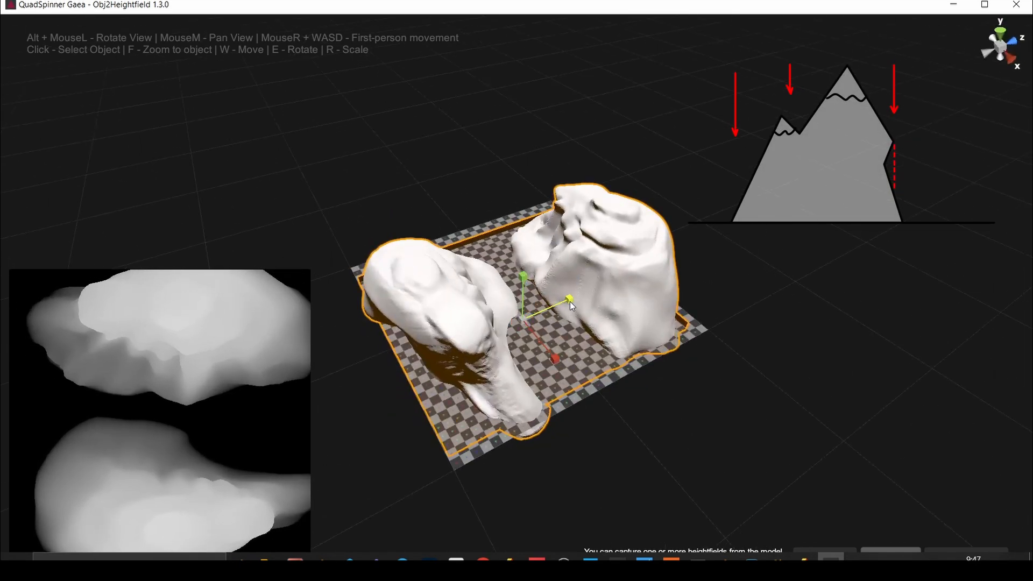
- Check the cliffs from the side, capture the heightfield and return to Gaea
alt+drag(569, 307, 425, 149)
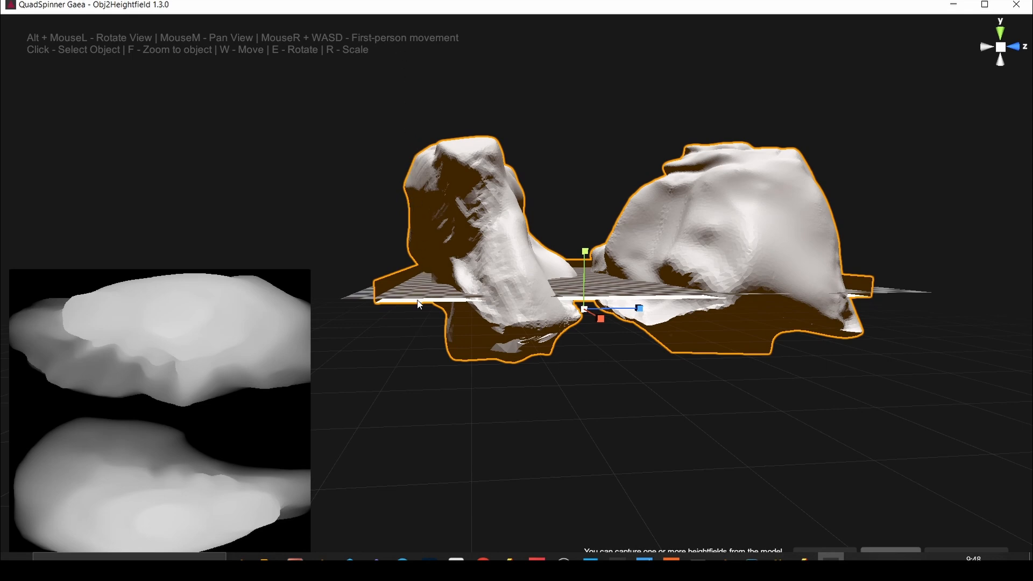
alt+drag(417, 183, 540, 175)
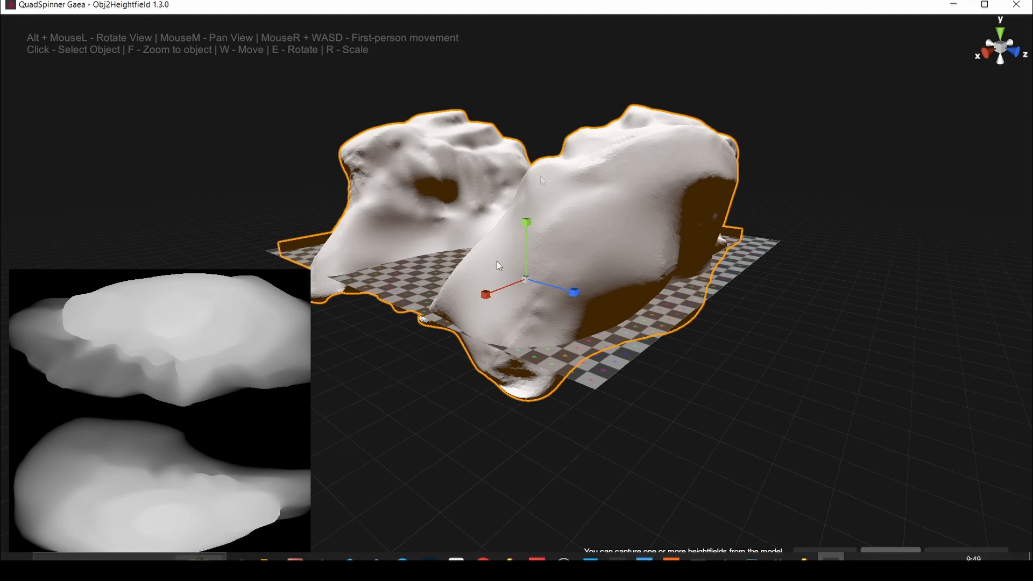
click(984, 6)
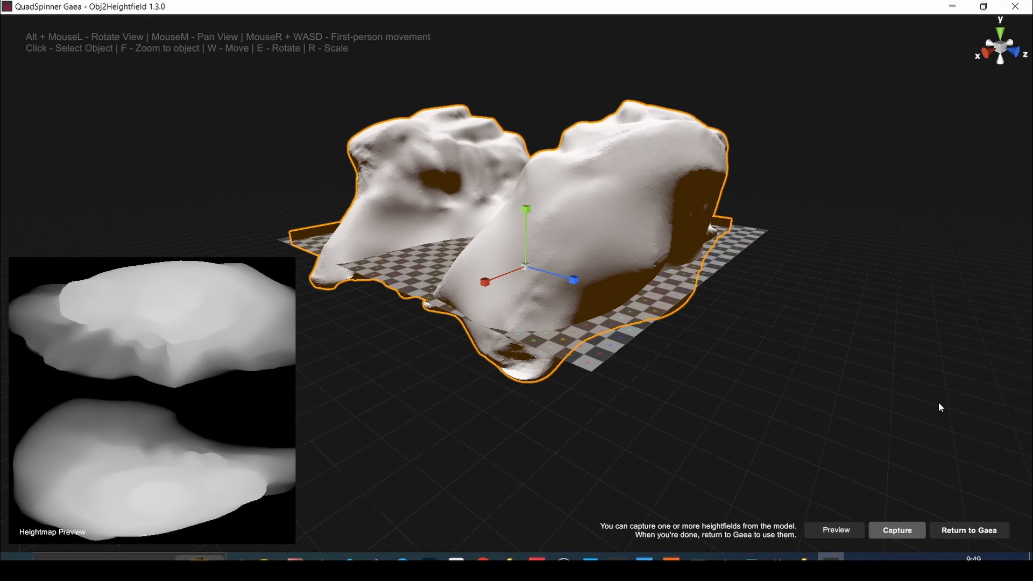
click(904, 533)
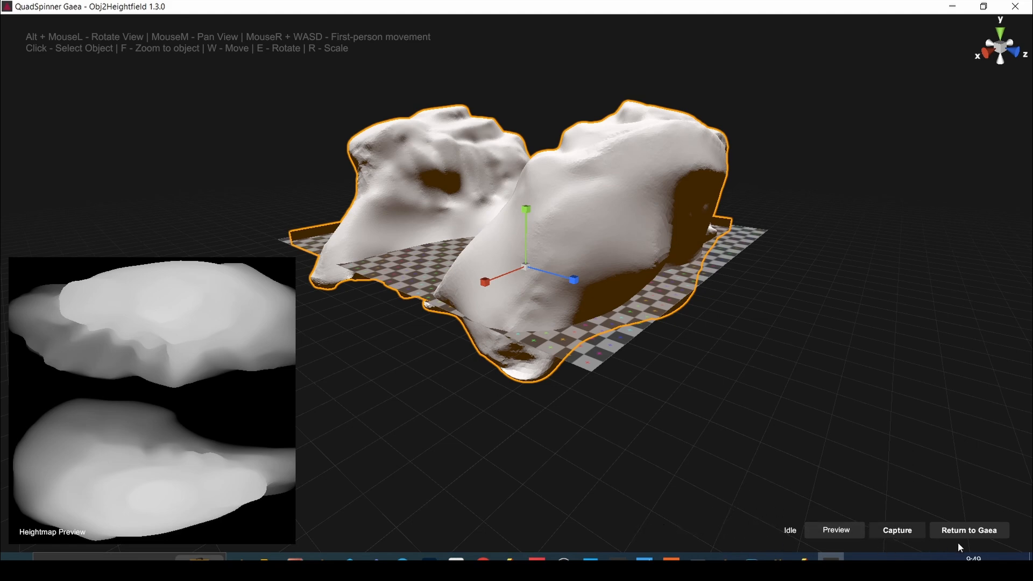
click(969, 531)
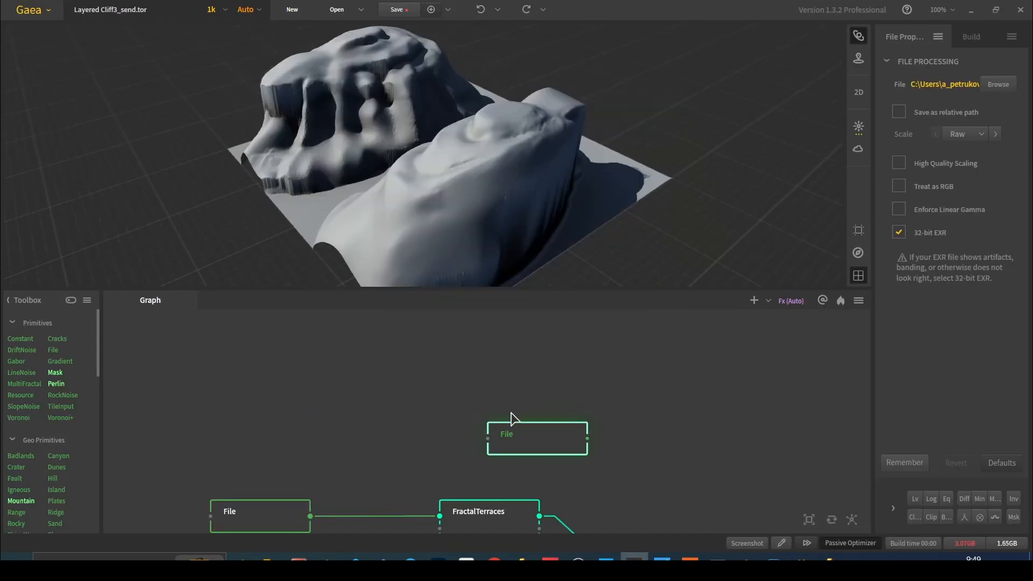
- Place the captured heightfield's File node above the existing File node and inspect its terrain from several sides
drag(504, 443, 387, 424)
mouse_move(422, 99)
mouse_down()
mouse_move(436, 206)
mouse_move(515, 161)
mouse_move(375, 158)
mouse_move(342, 169)
mouse_move(477, 151)
mouse_move(349, 113)
mouse_move(383, 123)
mouse_up()
drag(206, 54, 495, 144)
drag(495, 144, 431, 85)
drag(432, 85, 330, 83)
drag(331, 82, 518, 96)
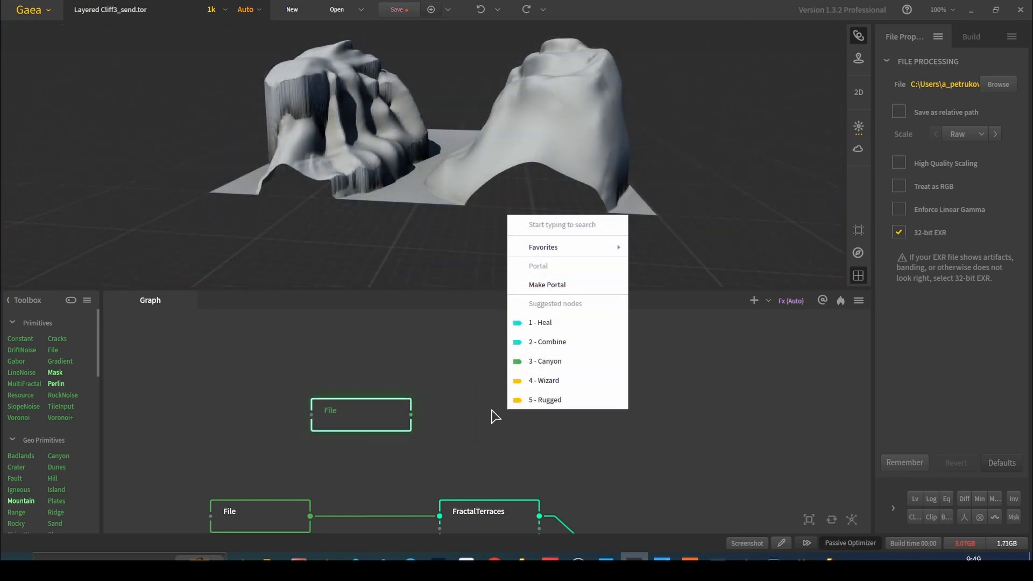
- Add a Heal node fed by the captured heightfield's File node
text(he)
click(544, 448)
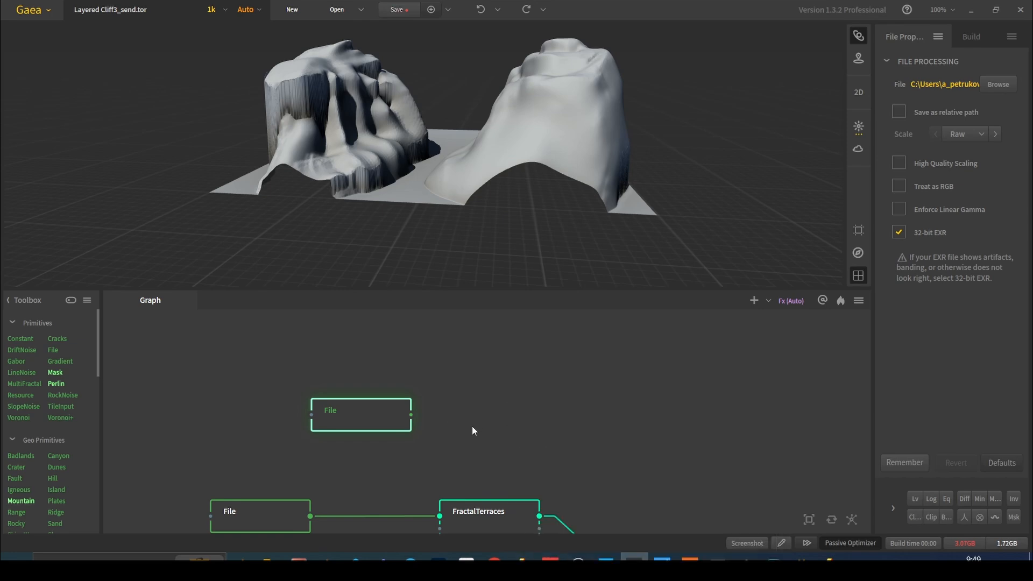
drag(532, 422, 465, 407)
- Compare the raw File terrain with the Heal result up close, examining the surface for stepping artifacts
mouse_move(428, 146)
mouse_down()
mouse_move(453, 210)
mouse_move(525, 169)
mouse_up()
scroll(524, 168, up, 3)
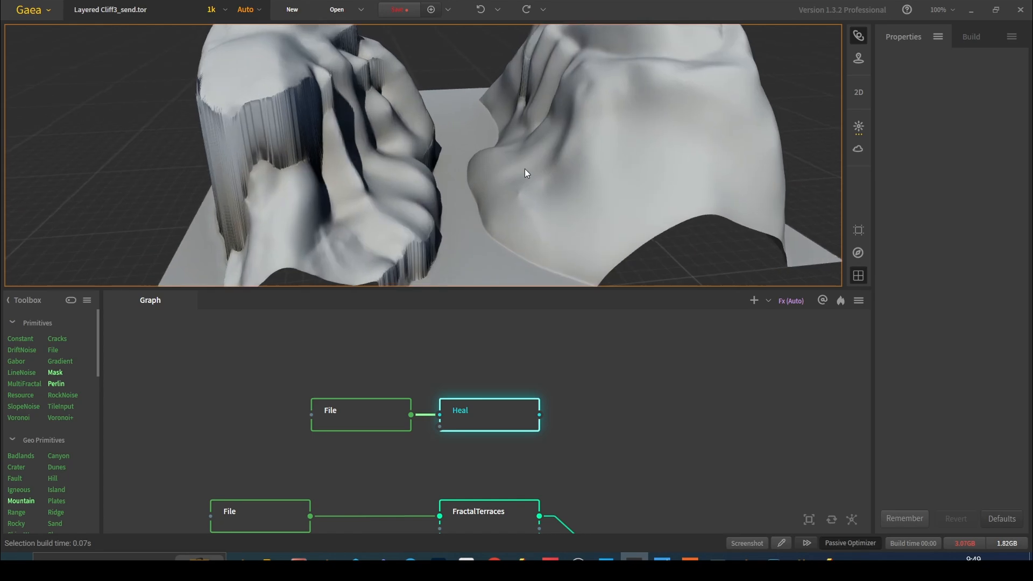
click(358, 411)
drag(580, 206, 546, 233)
scroll(664, 114, up, 3)
mouse_move(664, 114)
mouse_down()
mouse_move(635, 122)
mouse_move(653, 169)
mouse_up()
click(504, 414)
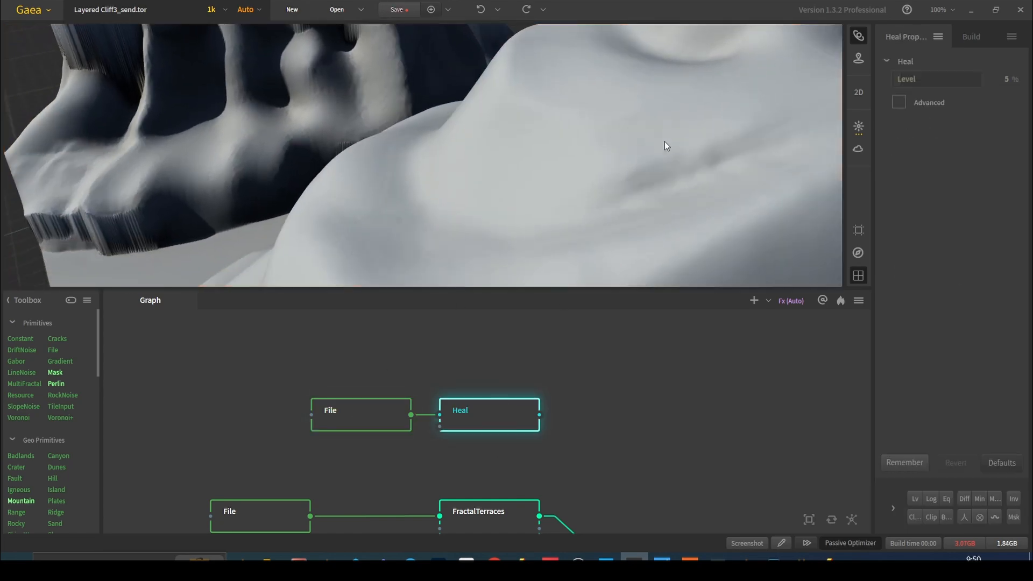
click(388, 410)
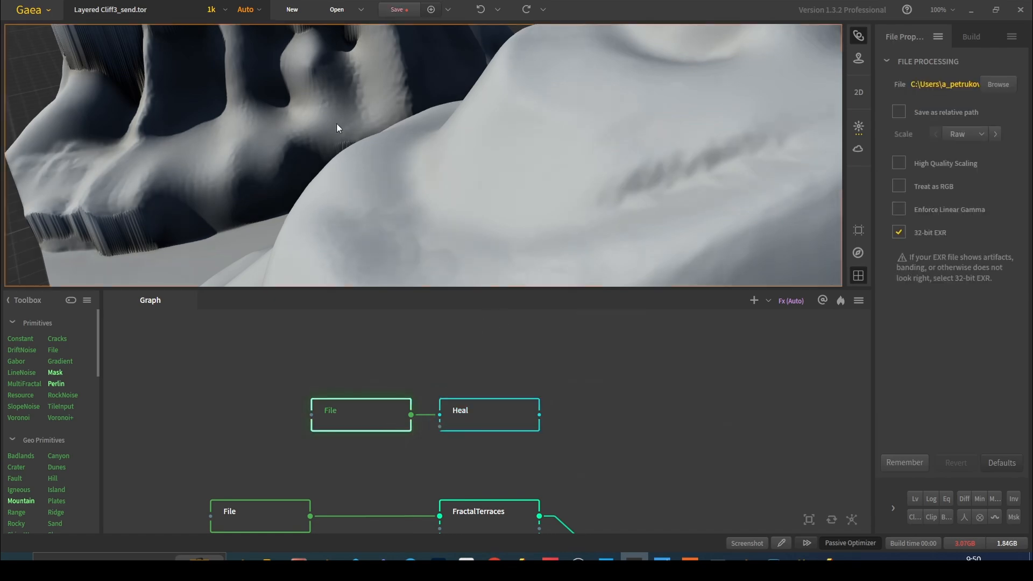
drag(324, 123, 448, 132)
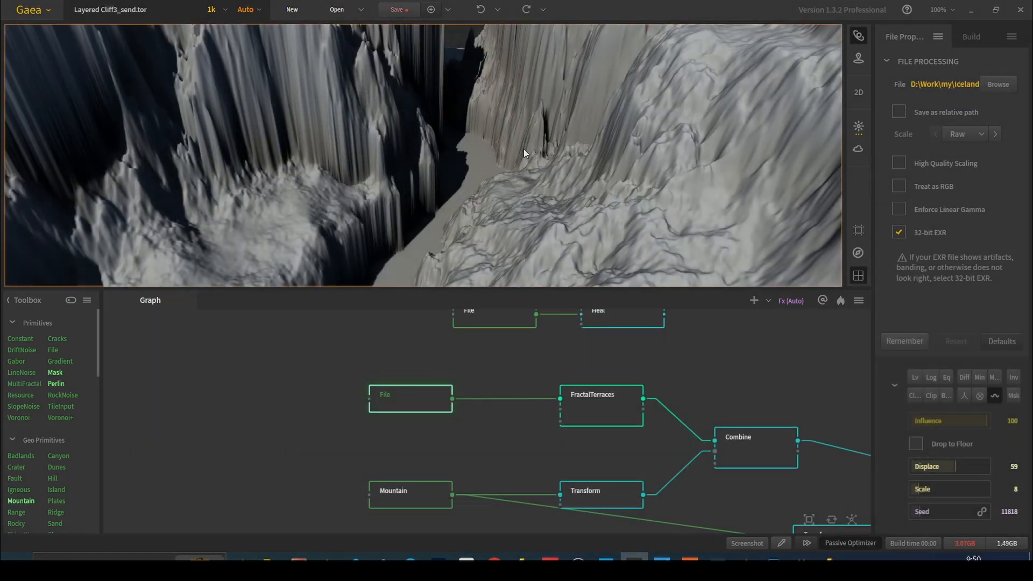
- Try an extra Multiplier modifier on the File node that feeds FractalTerraces
drag(524, 148, 532, 214)
scroll(520, 149, down, 5)
drag(520, 150, 585, 92)
drag(507, 165, 463, 122)
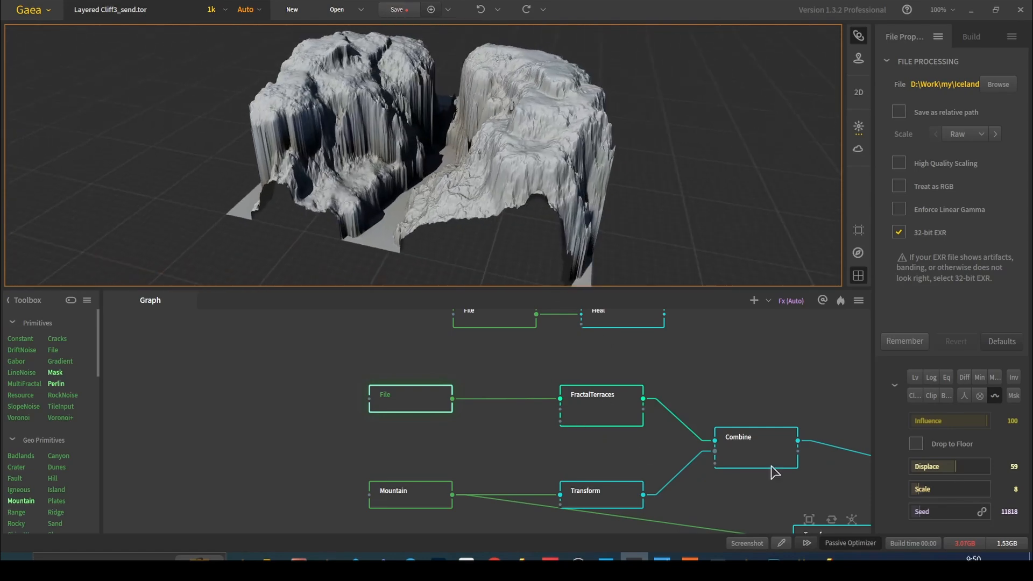
click(893, 385)
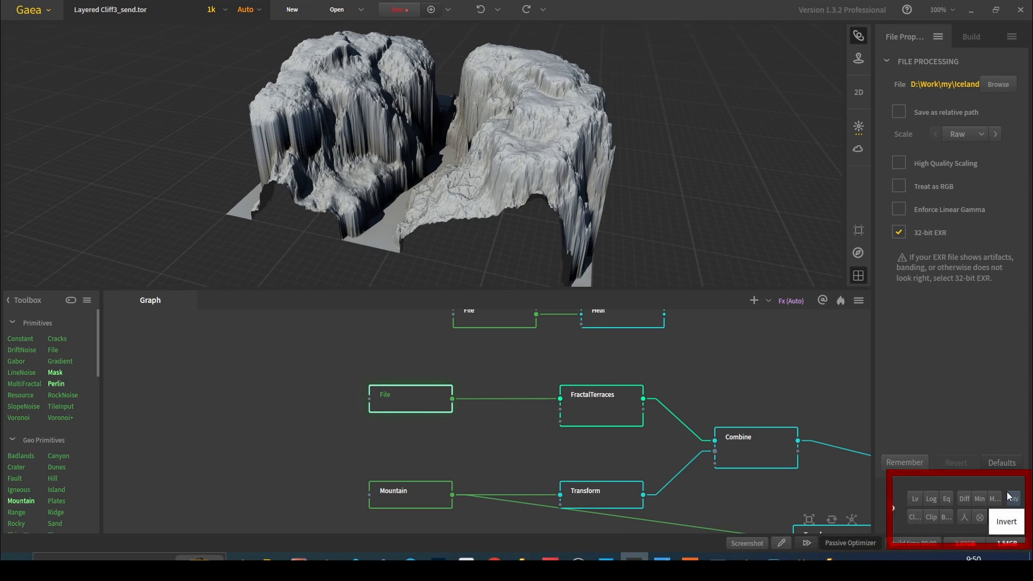
click(979, 518)
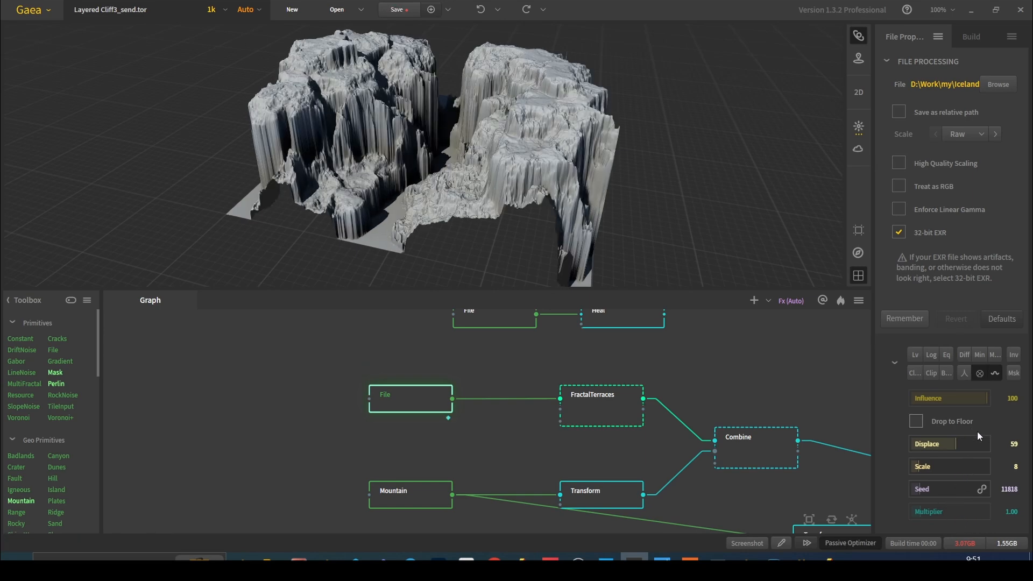
drag(919, 509, 920, 511)
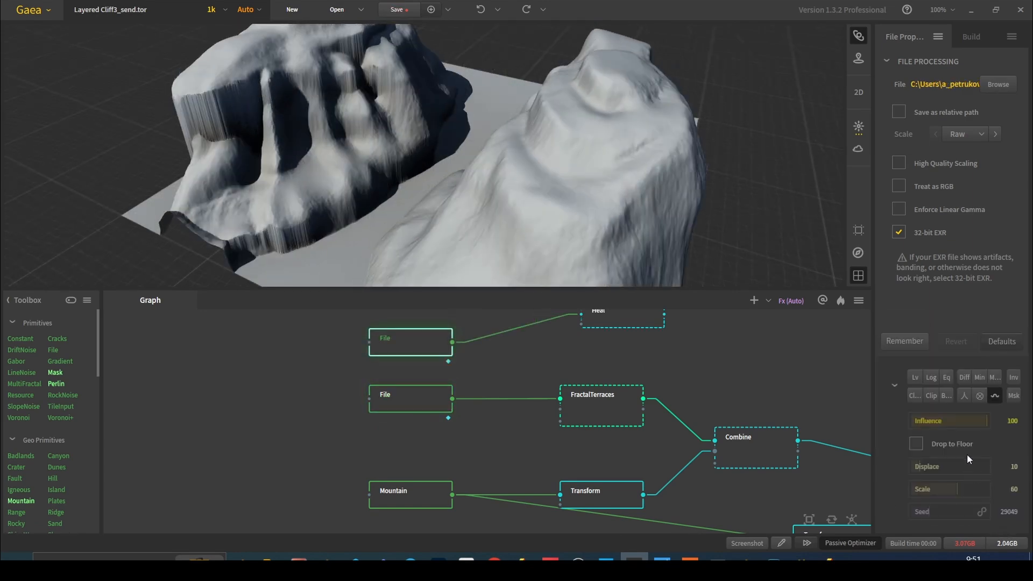
- Set the displacement modifier on the captured heightfield's File node to Displace 66 and Scale 12
drag(932, 486, 950, 468)
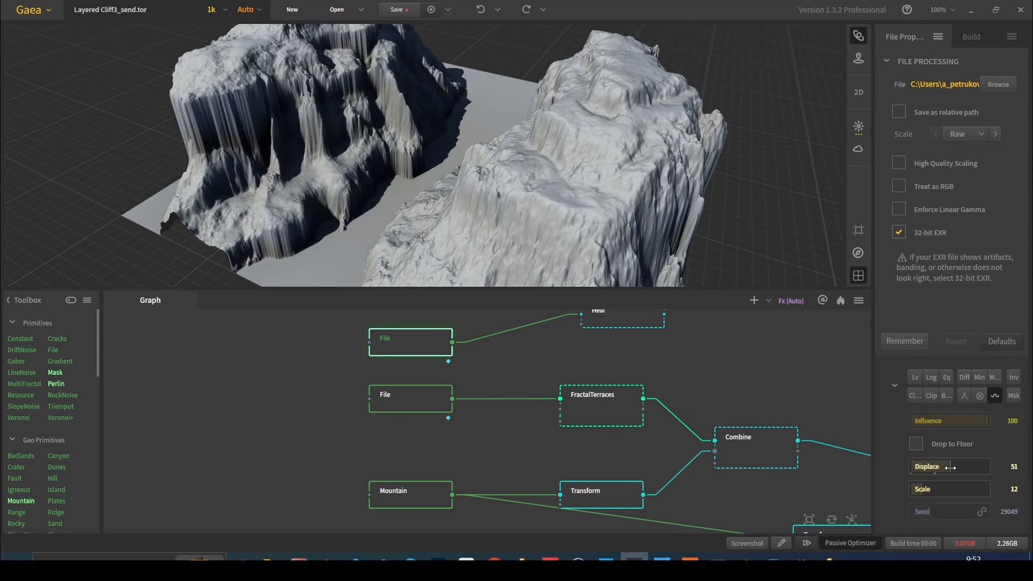
drag(668, 186, 498, 183)
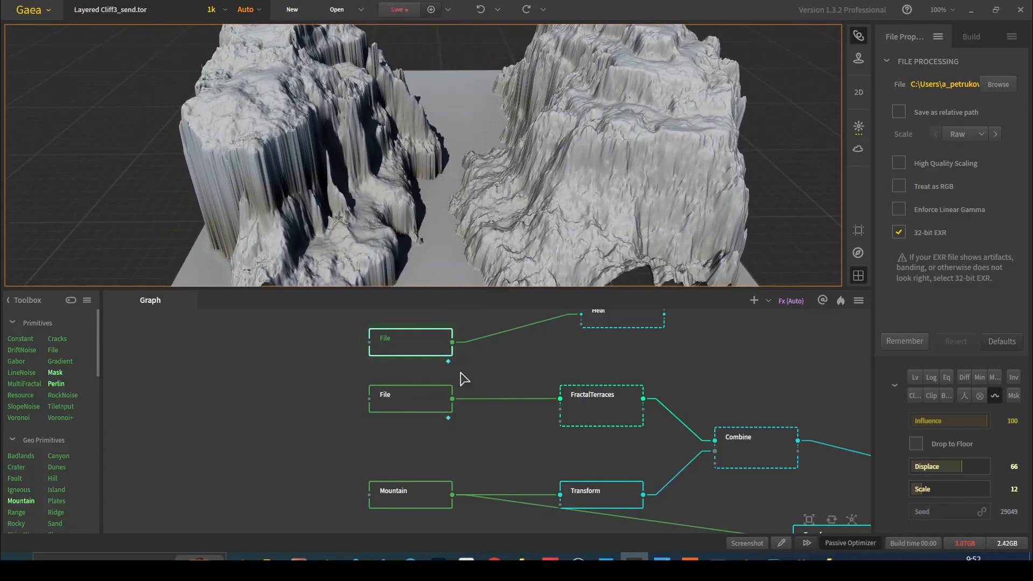
- Compare the terrains of the two File nodes, viewing the one feeding FractalTerraces with and without its displacement modifier
click(437, 398)
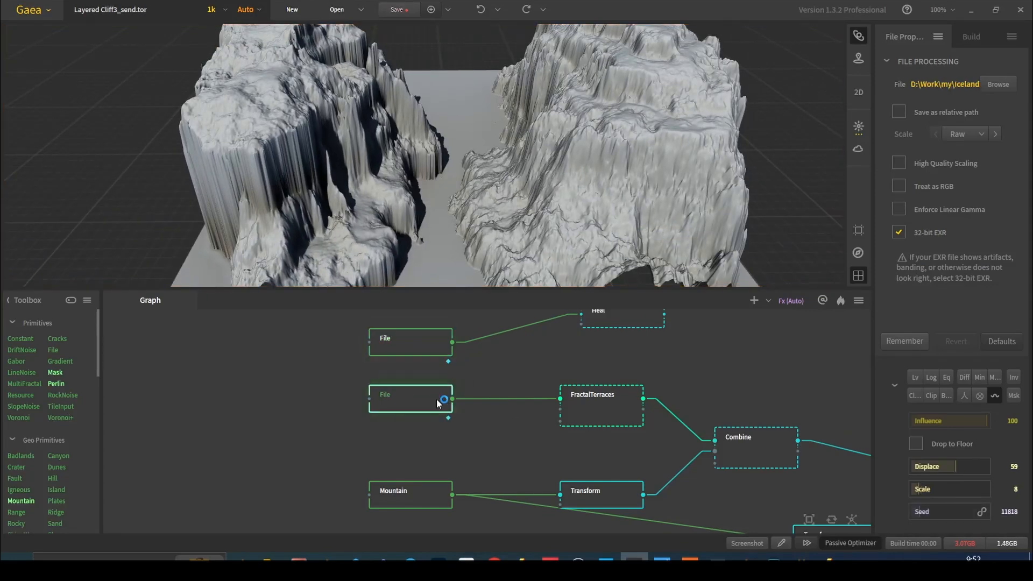
drag(577, 84, 510, 189)
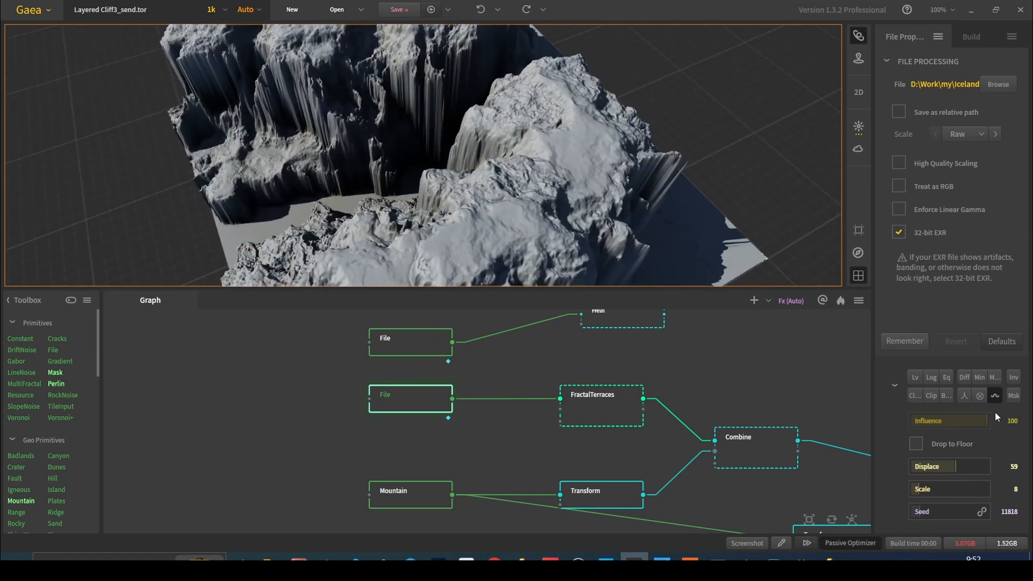
drag(591, 180, 613, 120)
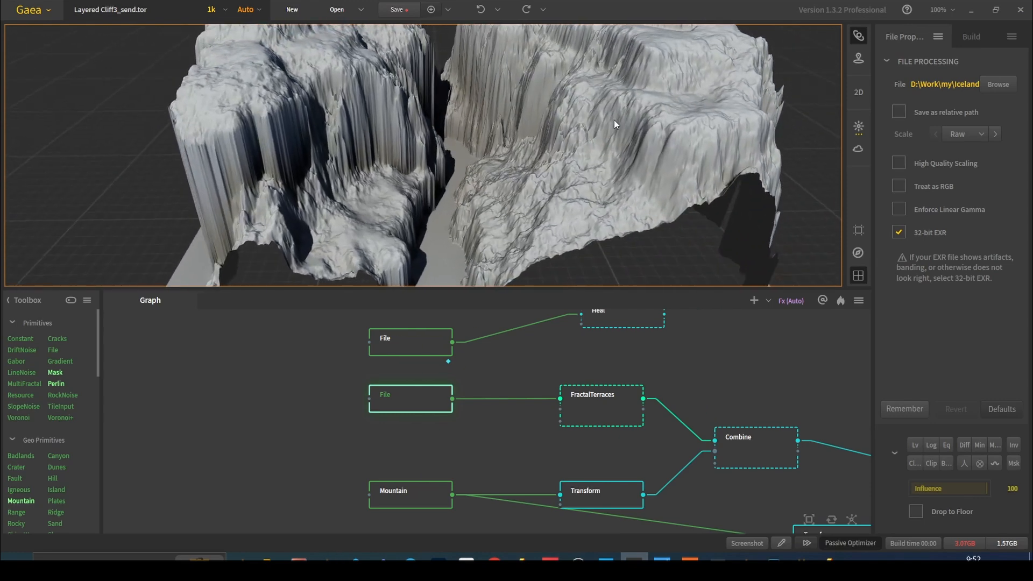
click(413, 347)
click(420, 399)
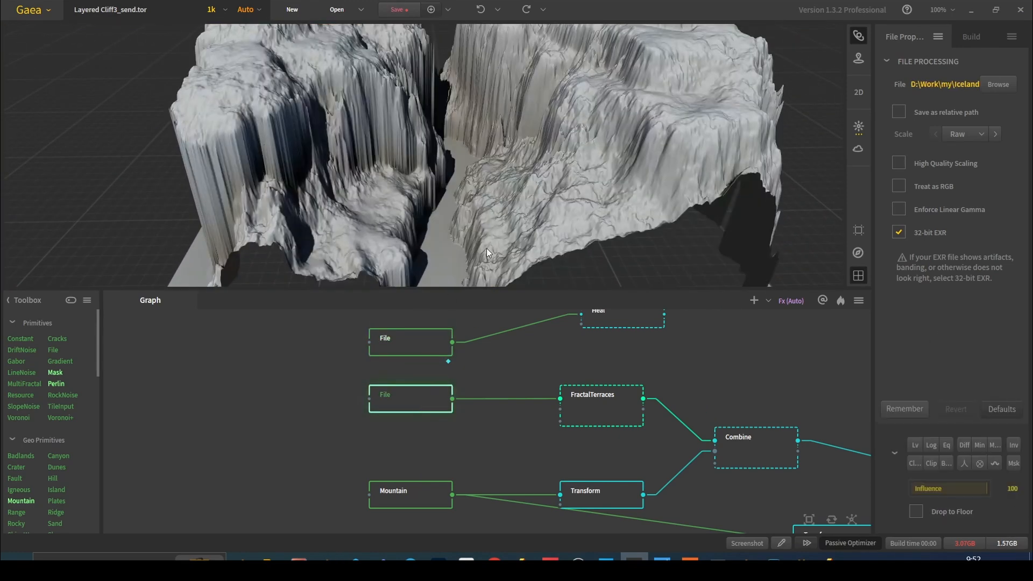
drag(493, 167, 467, 300)
click(439, 343)
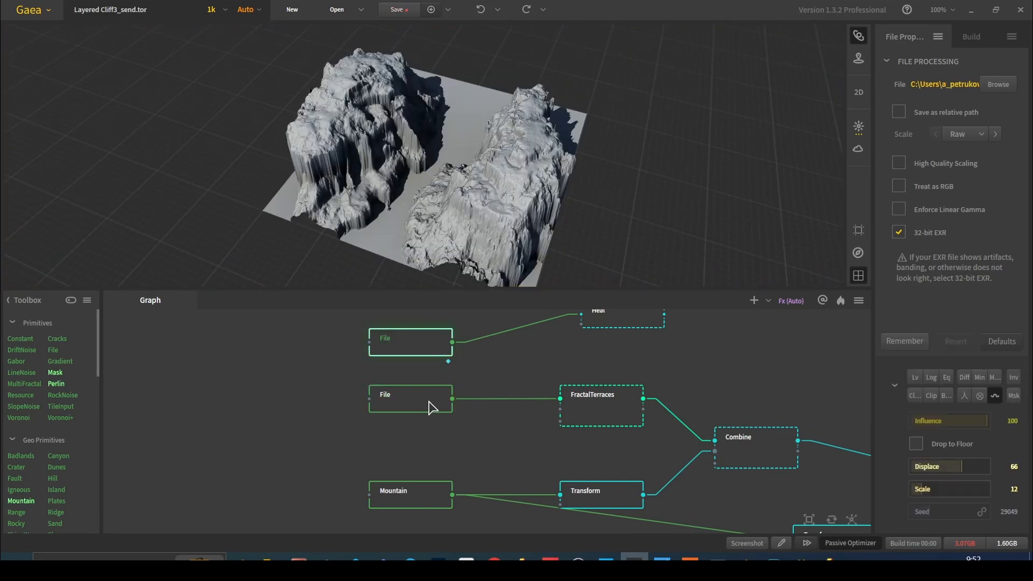
click(436, 403)
drag(482, 213, 587, 209)
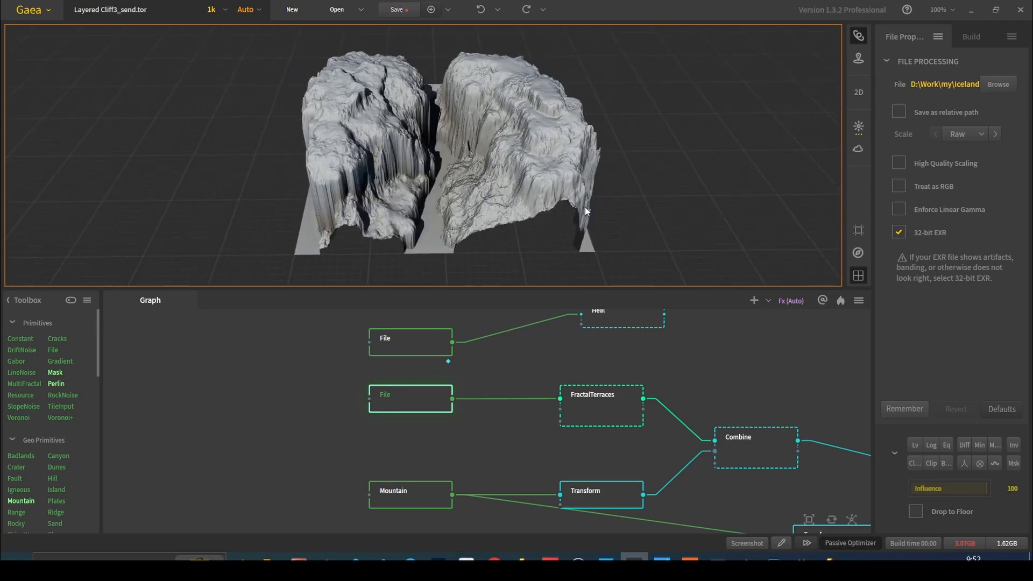
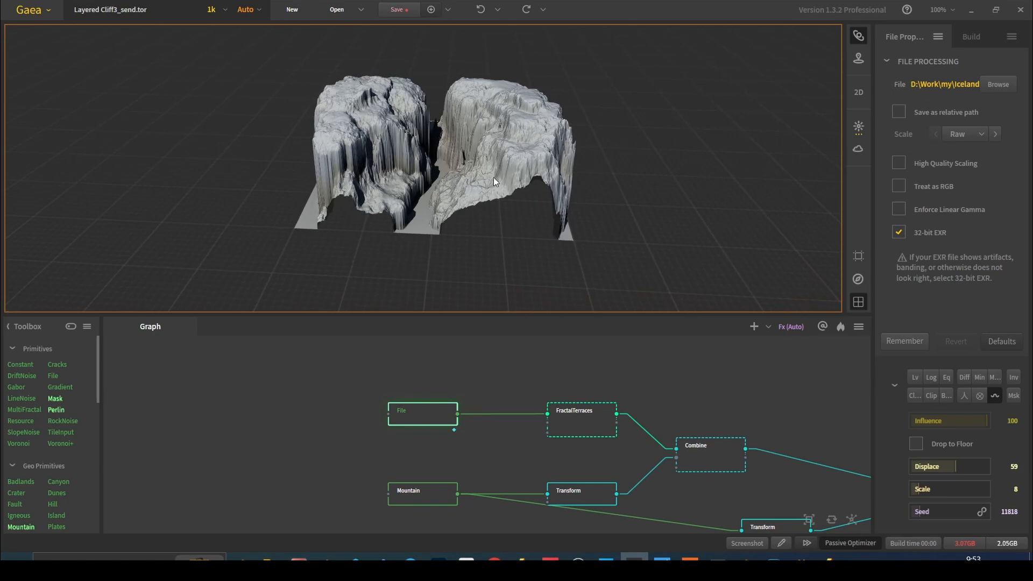
- Select the Canyon node elsewhere in the graph and examine its terrain up close
scroll(239, 403, down, 2)
middle_drag(240, 404, 537, 437)
scroll(537, 438, up, 2)
middle_drag(423, 393, 433, 419)
click(403, 386)
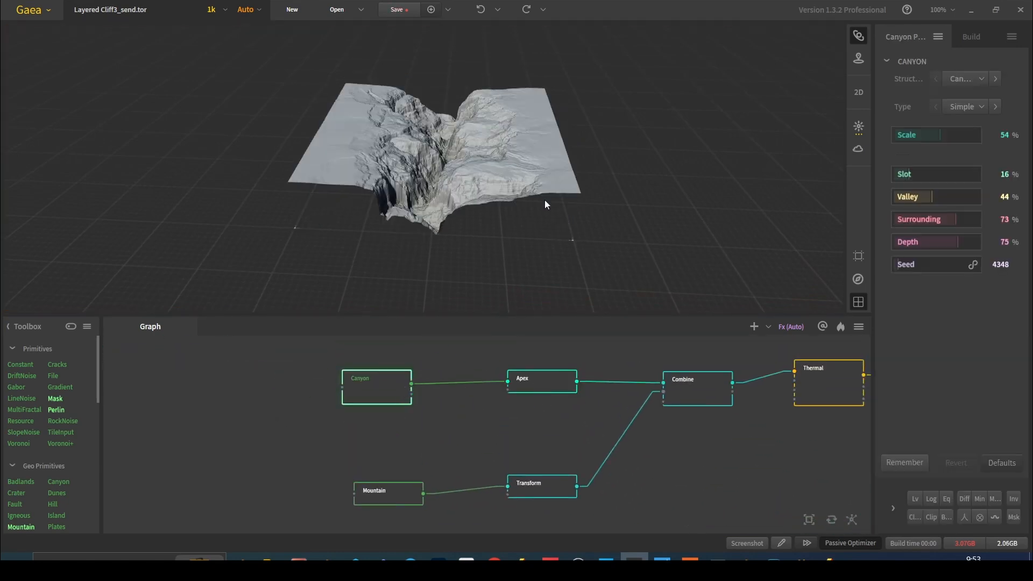
scroll(479, 199, up, 5)
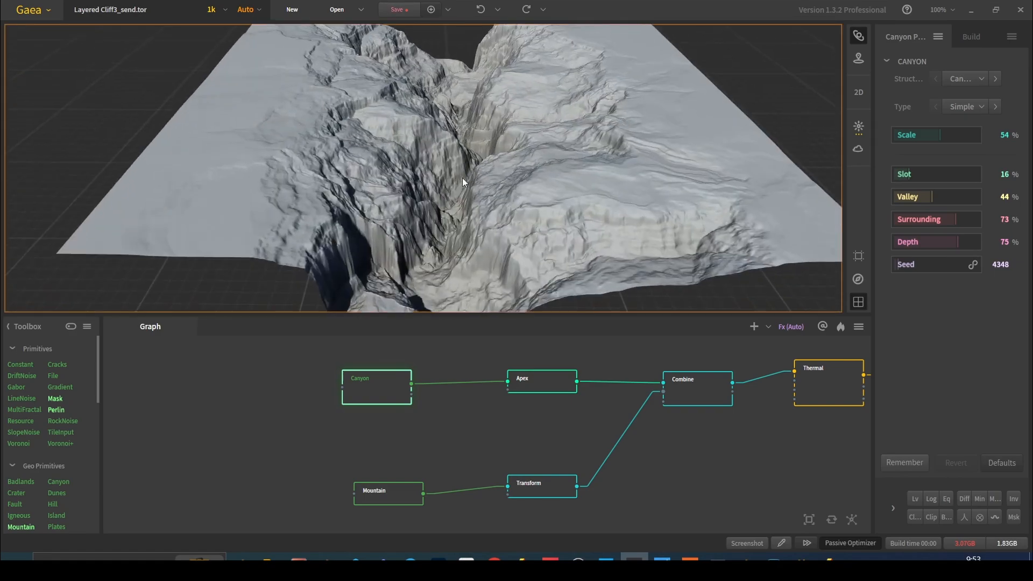
drag(518, 201, 426, 195)
drag(540, 85, 442, 97)
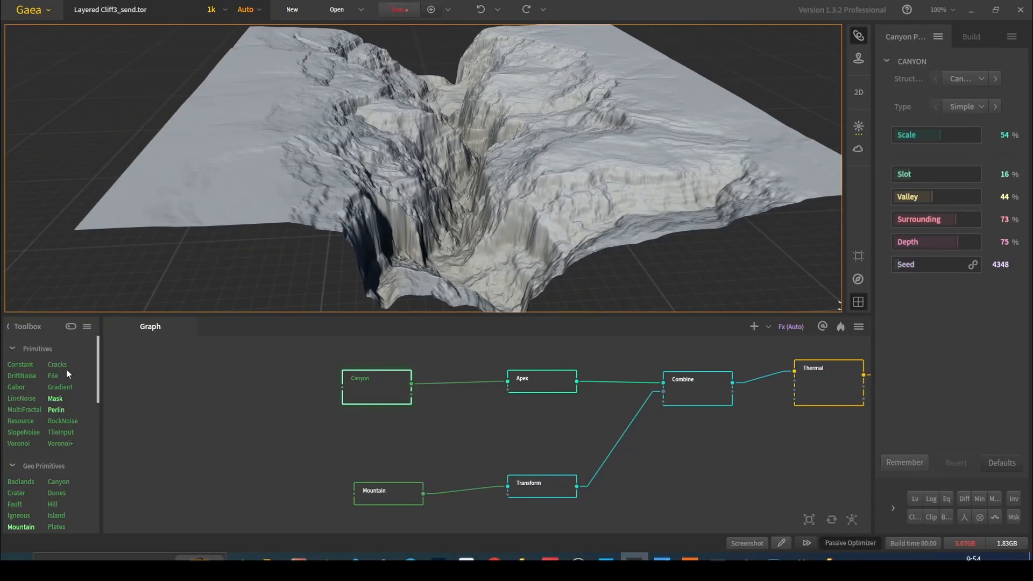
- Browse the Toolbox node categories, from primitives and warps to filters and erosion, and read the Whorl description
scroll(69, 382, down, 5)
scroll(73, 413, down, 8)
scroll(70, 427, up, 4)
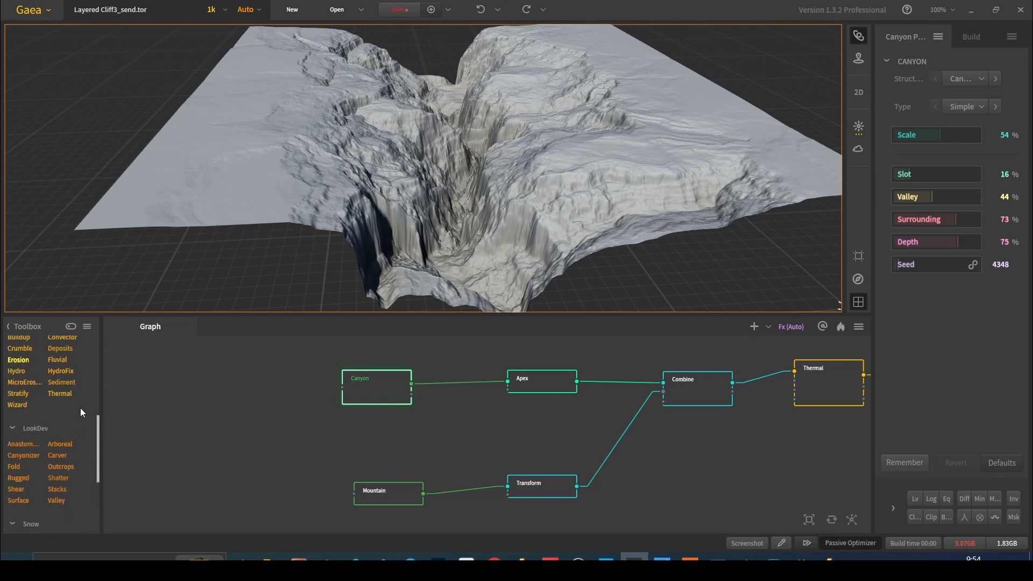
scroll(79, 421, up, 1)
scroll(70, 427, up, 3)
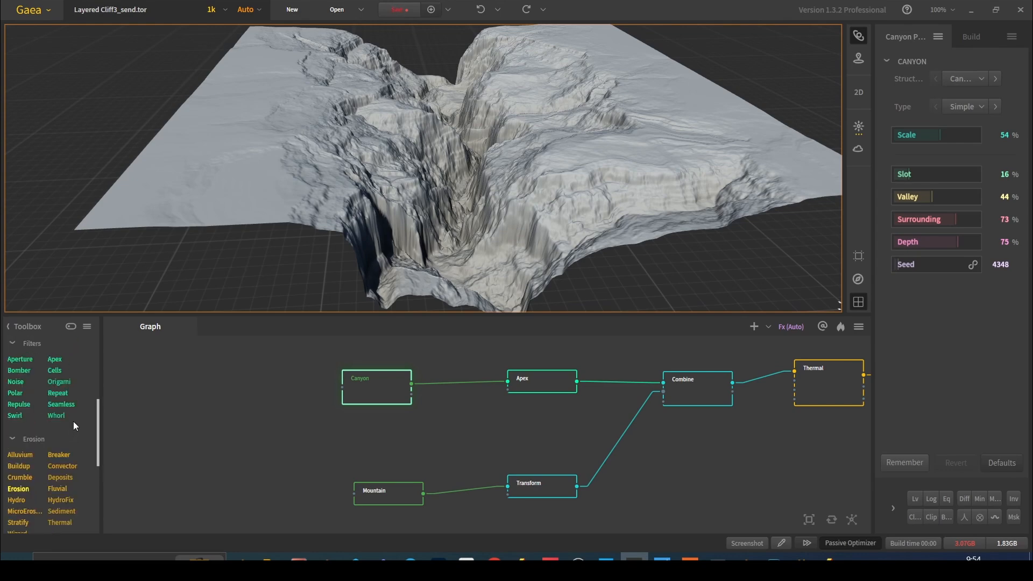
mouse_move(74, 418)
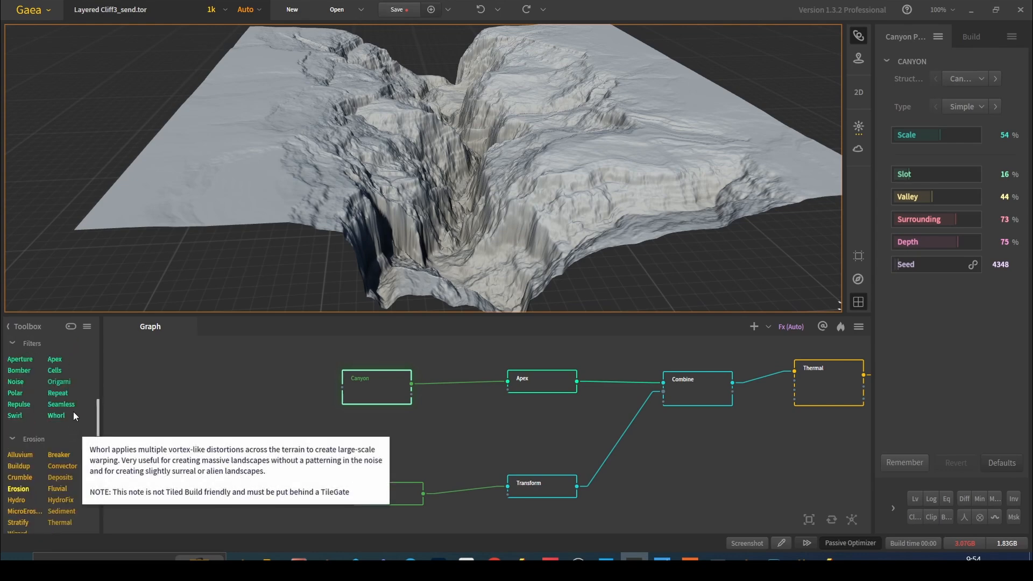
scroll(63, 419, down, 10)
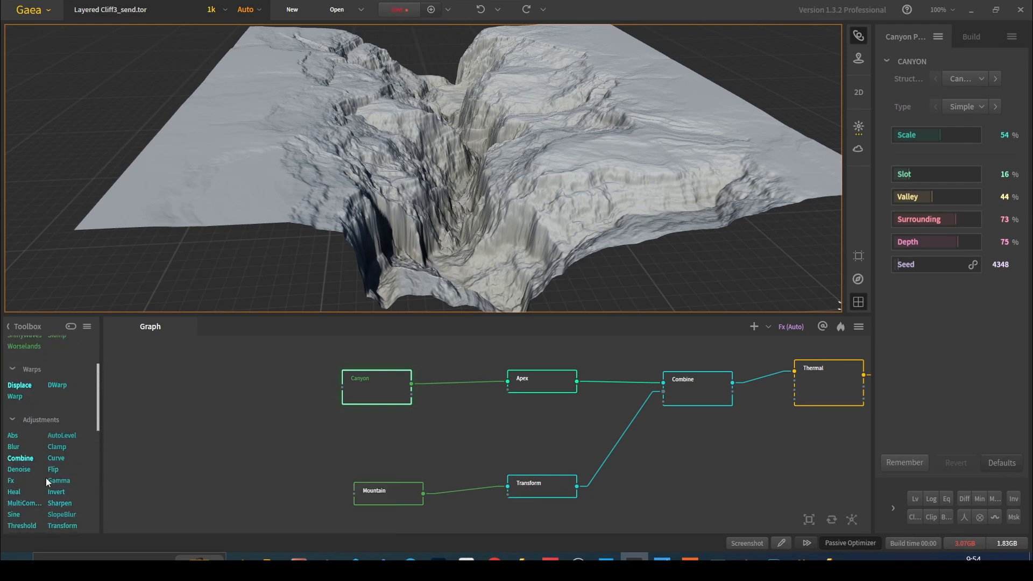
scroll(50, 437, up, 5)
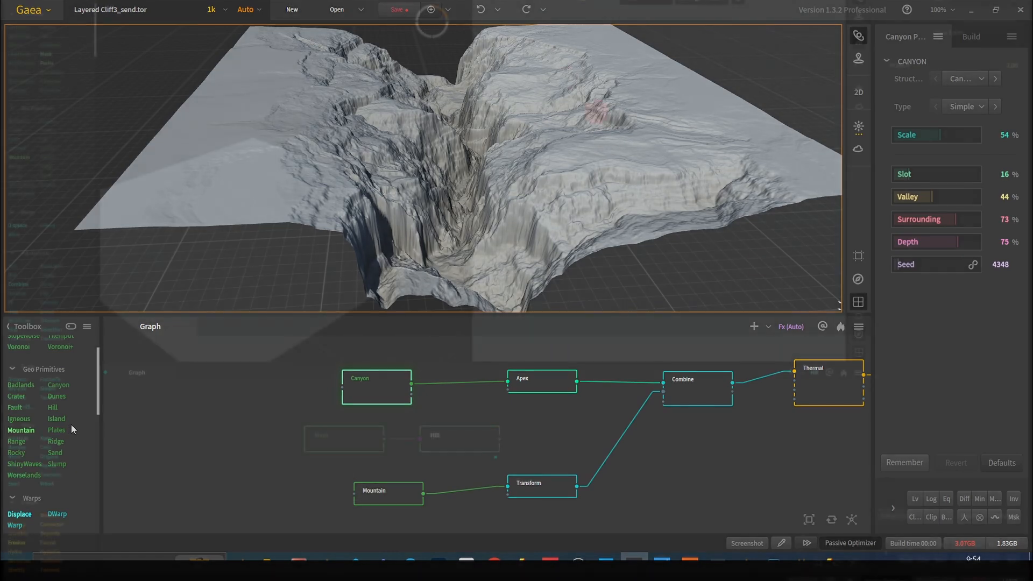
- Paint two long crossing ridge strokes and several shorter strokes in the Mask feeding the Hill node
drag(568, 84, 763, 286)
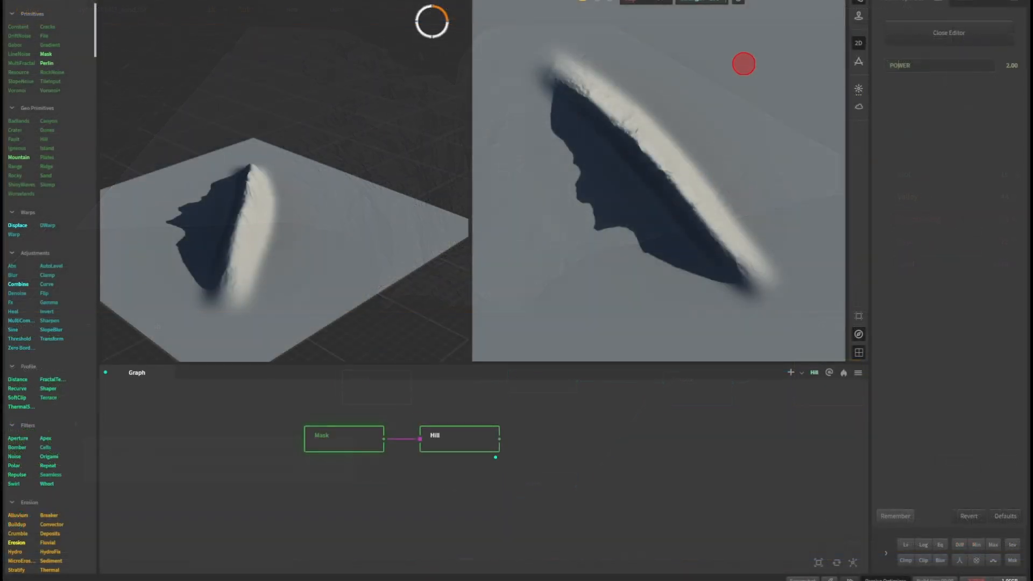
drag(744, 64, 559, 280)
drag(766, 166, 788, 253)
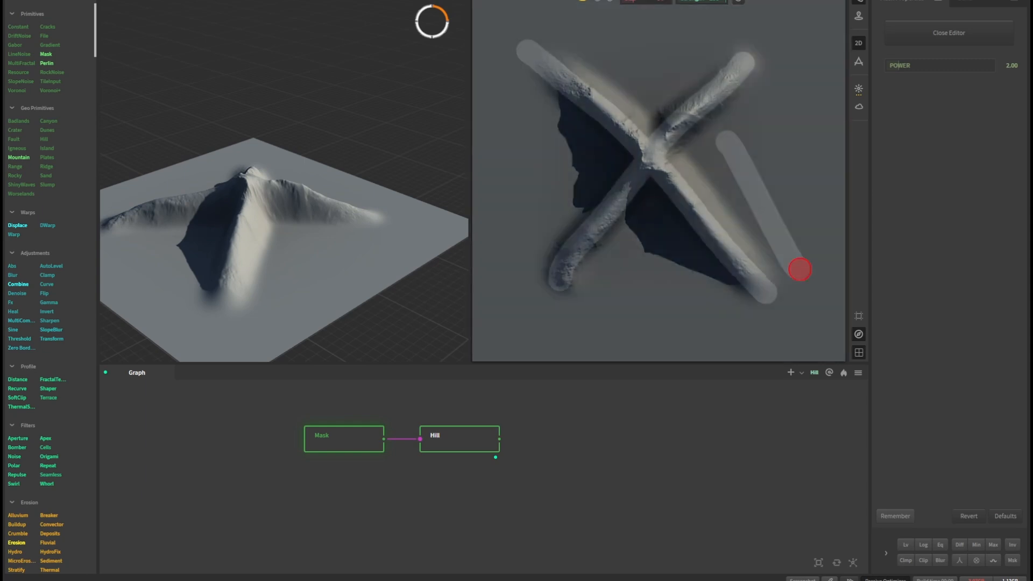
drag(629, 274, 618, 287)
mouse_move(551, 134)
mouse_down()
mouse_move(518, 200)
mouse_move(538, 111)
mouse_up()
mouse_move(646, 58)
mouse_down()
mouse_move(740, 42)
mouse_move(698, 108)
mouse_up()
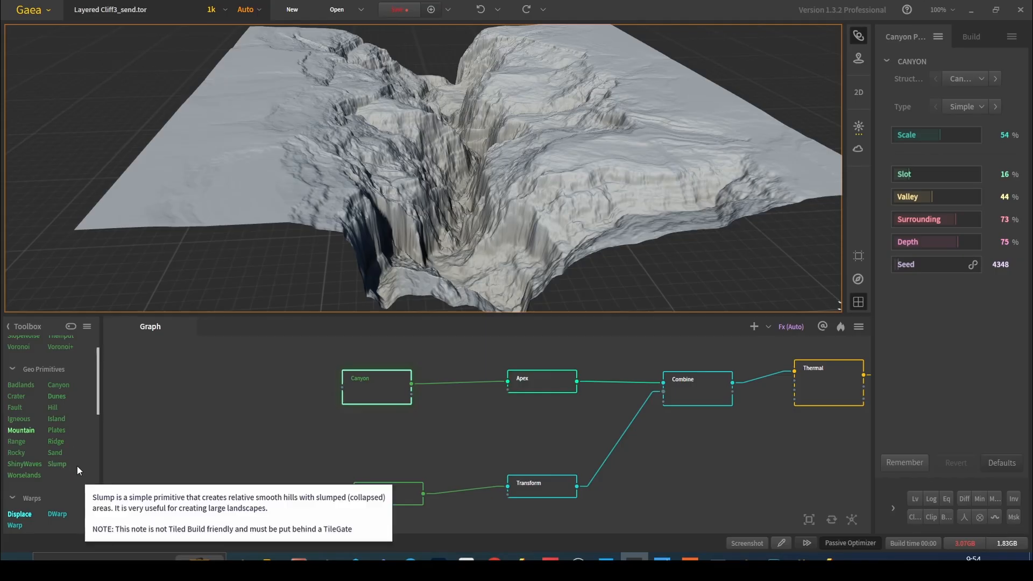
- Add a Badlands primitive in the empty graph area above the Canyon node and inspect its terrain
middle_drag(305, 441, 472, 485)
middle_drag(400, 393, 336, 469)
drag(27, 385, 435, 404)
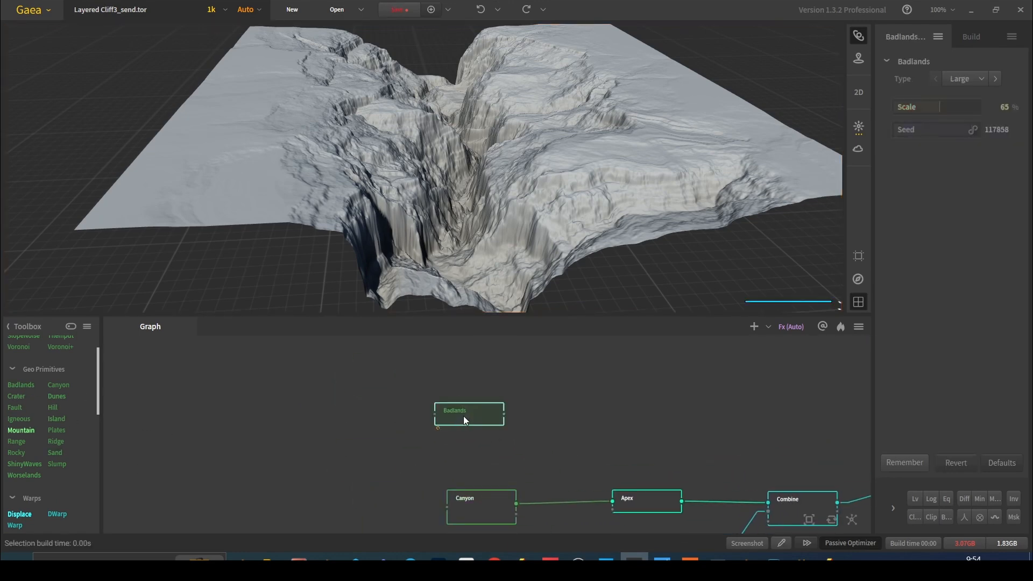
drag(451, 209, 527, 301)
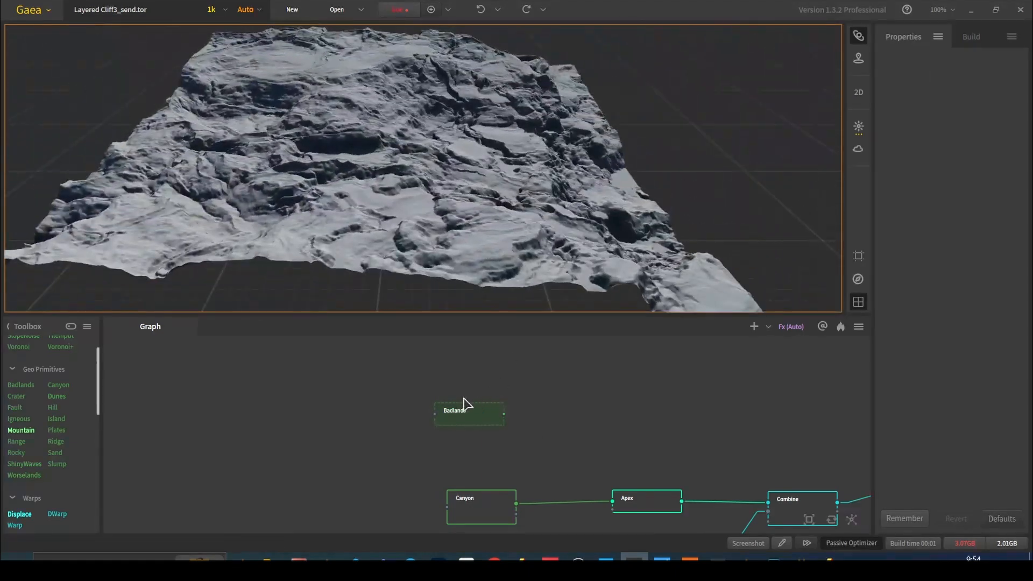
- Add a Hill primitive above the Badlands node, inspect its terrain, and delete both test nodes
drag(54, 409, 470, 381)
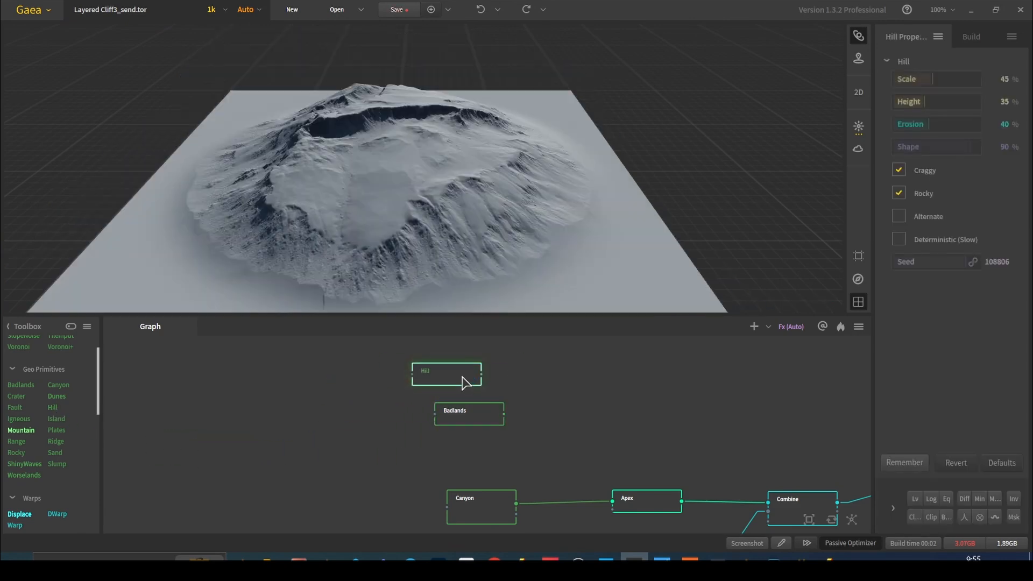
mouse_move(420, 164)
mouse_down()
mouse_move(508, 208)
mouse_move(507, 193)
mouse_move(441, 219)
mouse_move(429, 195)
mouse_move(434, 166)
mouse_move(316, 154)
mouse_move(388, 150)
mouse_move(427, 199)
mouse_move(475, 220)
mouse_move(517, 159)
mouse_move(339, 167)
mouse_move(327, 157)
mouse_up()
scroll(441, 218, up, 3)
drag(367, 345, 530, 446)
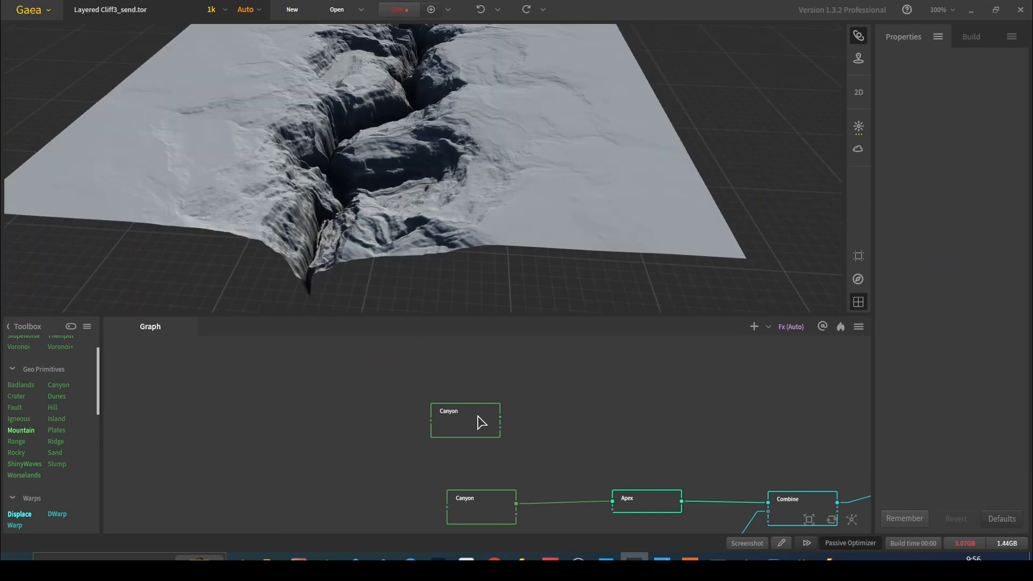
- Set the Scale of the upper, unconnected Canyon node to 16% and its Valley to 43%
drag(473, 157, 468, 255)
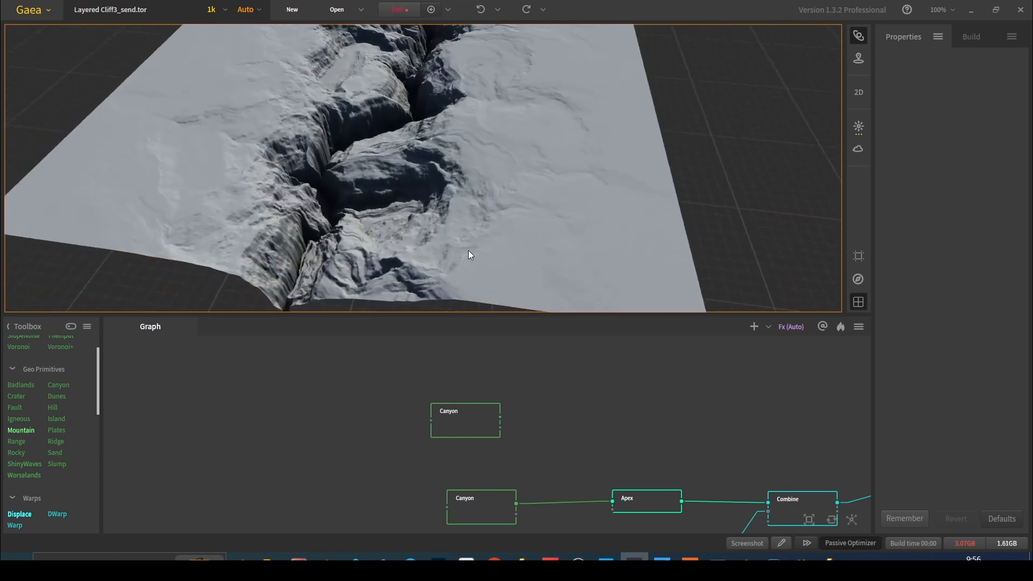
click(482, 422)
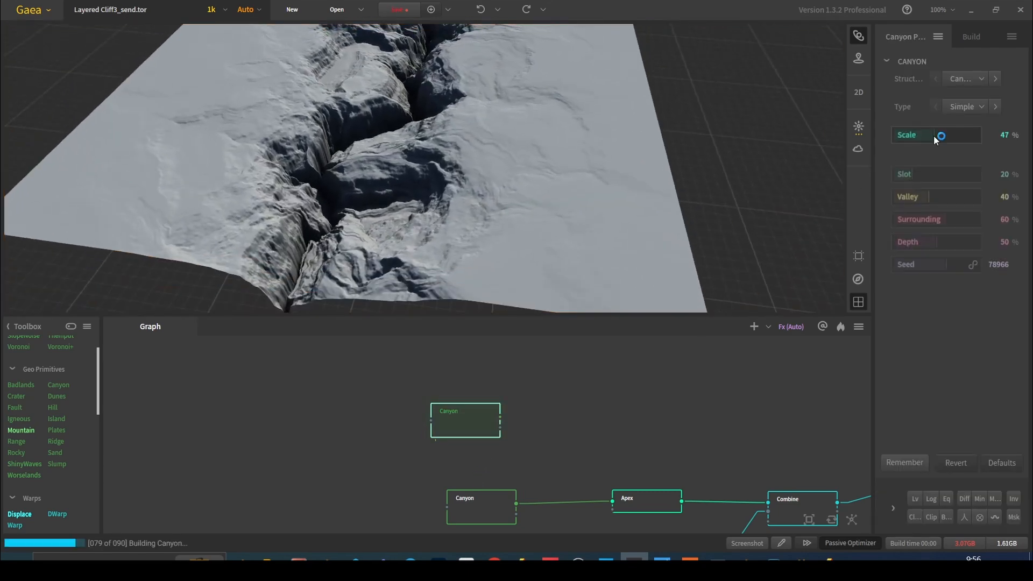
drag(559, 134, 570, 209)
drag(924, 141, 915, 144)
drag(948, 199, 909, 197)
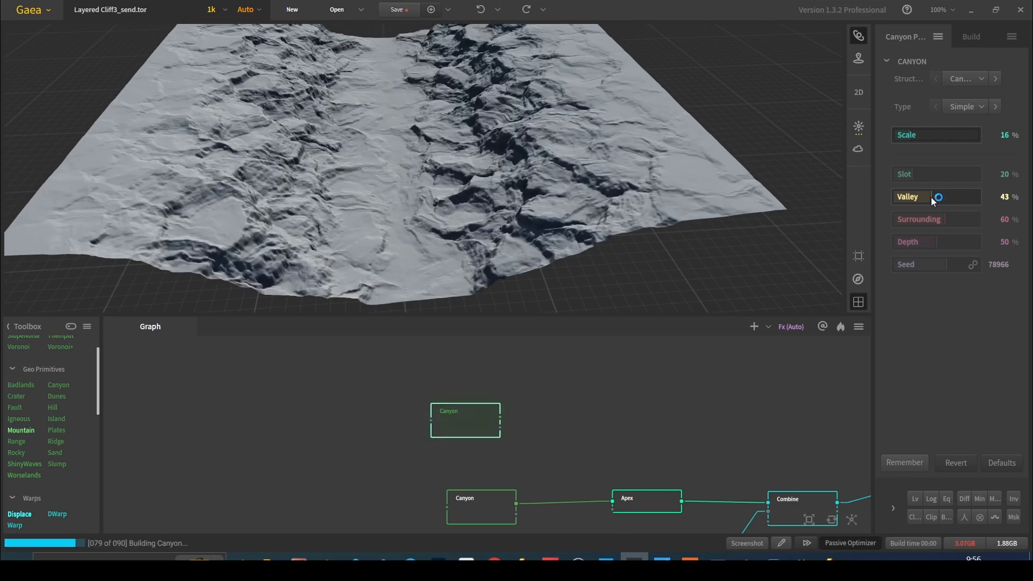
- Lower the preview resolution to 0.5k and raise the Valley of the unconnected Canyon node
click(211, 10)
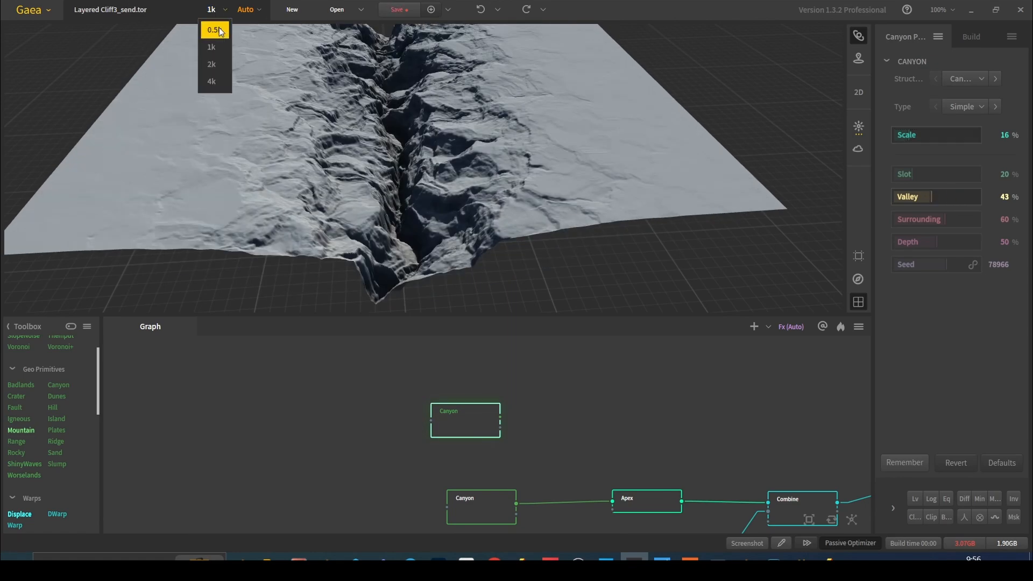
click(215, 30)
mouse_move(452, 110)
mouse_down()
mouse_move(496, 167)
mouse_move(472, 114)
mouse_up()
scroll(471, 114, down, 4)
middle_drag(471, 114, 470, 142)
scroll(470, 142, up, 4)
drag(469, 141, 460, 133)
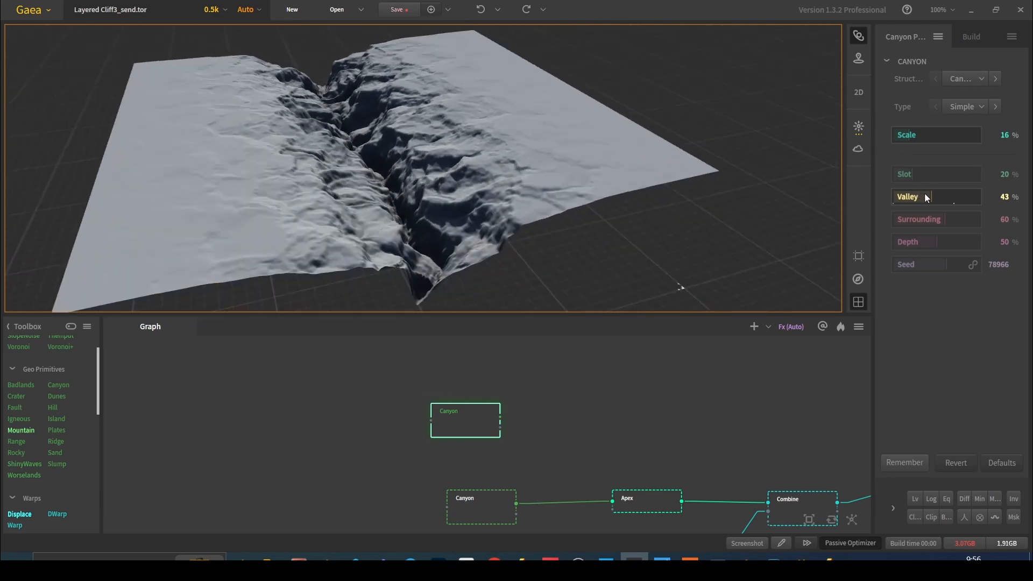
drag(931, 196, 945, 198)
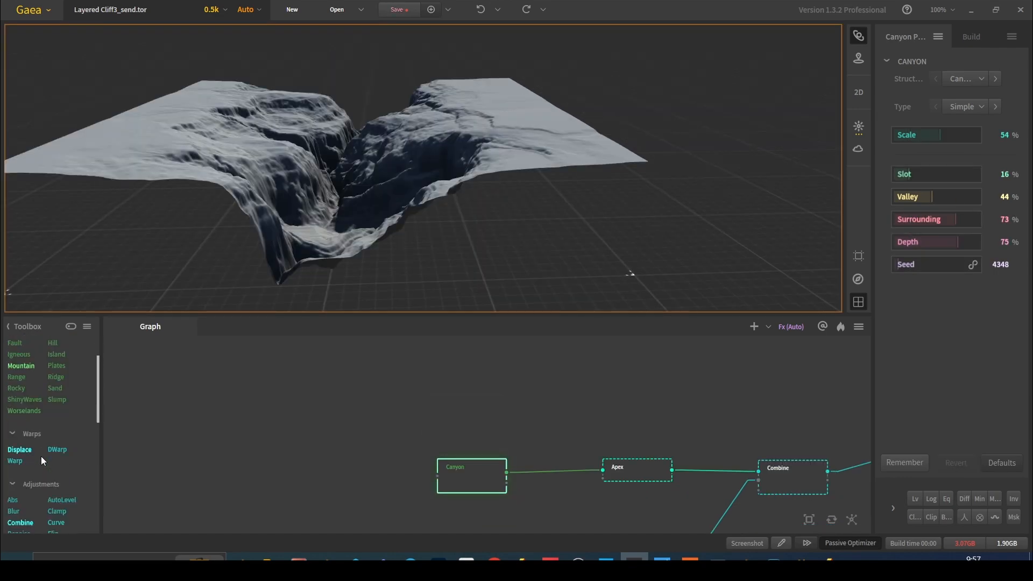
- Add a LookDev Shatter node fed by the Canyon output and inspect its effect on the canyon walls
scroll(41, 456, down, 5)
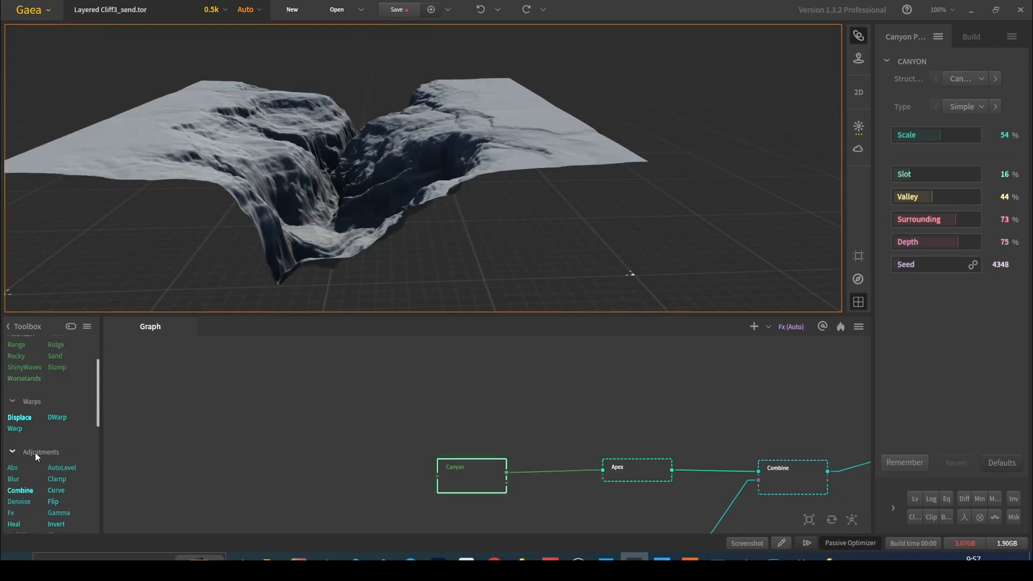
scroll(46, 452, down, 10)
scroll(47, 453, down, 7)
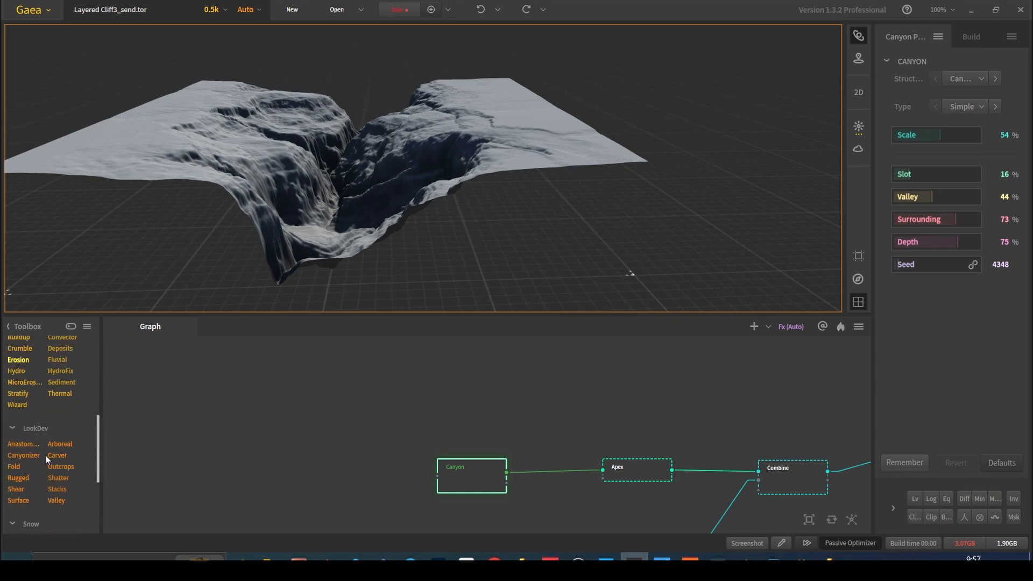
drag(454, 479, 362, 479)
drag(58, 413, 450, 388)
drag(419, 476, 449, 393)
drag(382, 145, 317, 258)
scroll(304, 188, up, 4)
drag(263, 236, 211, 160)
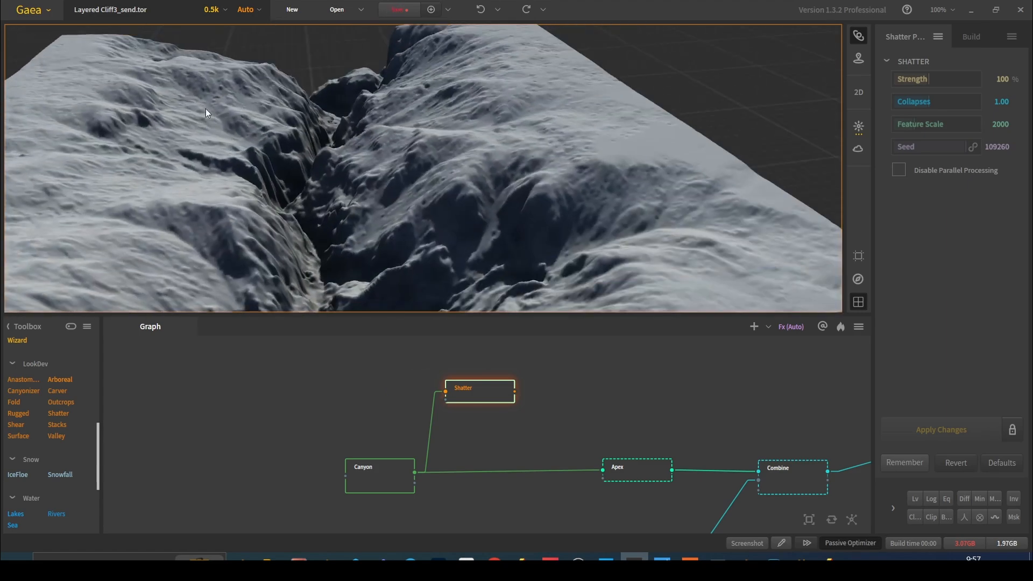
drag(449, 107, 430, 208)
- Add a Stacks node fed by the Canyon output and compare its terrain with the plain Canyon
drag(57, 424, 299, 355)
drag(414, 472, 304, 366)
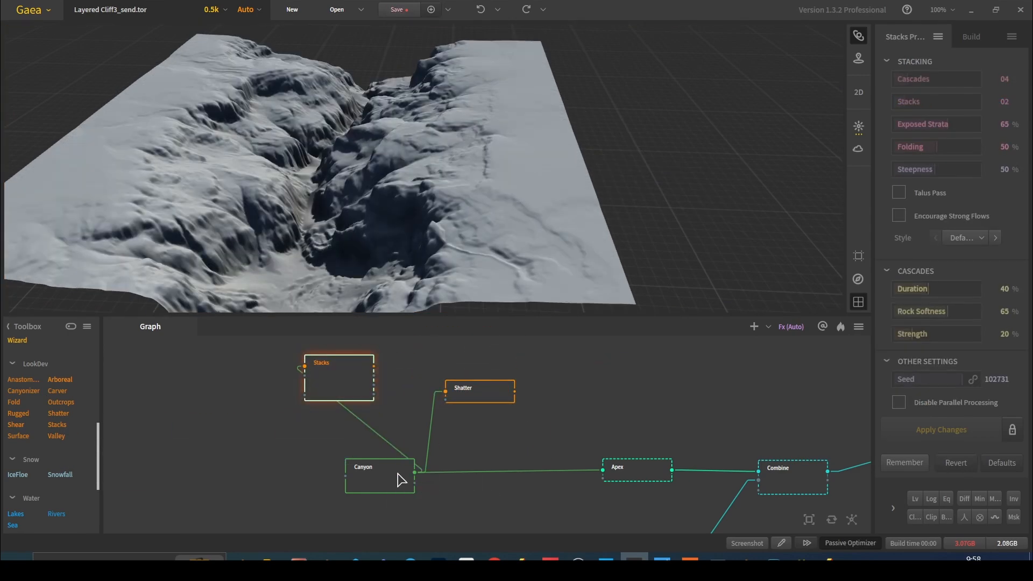
click(401, 466)
click(355, 386)
drag(421, 179, 467, 155)
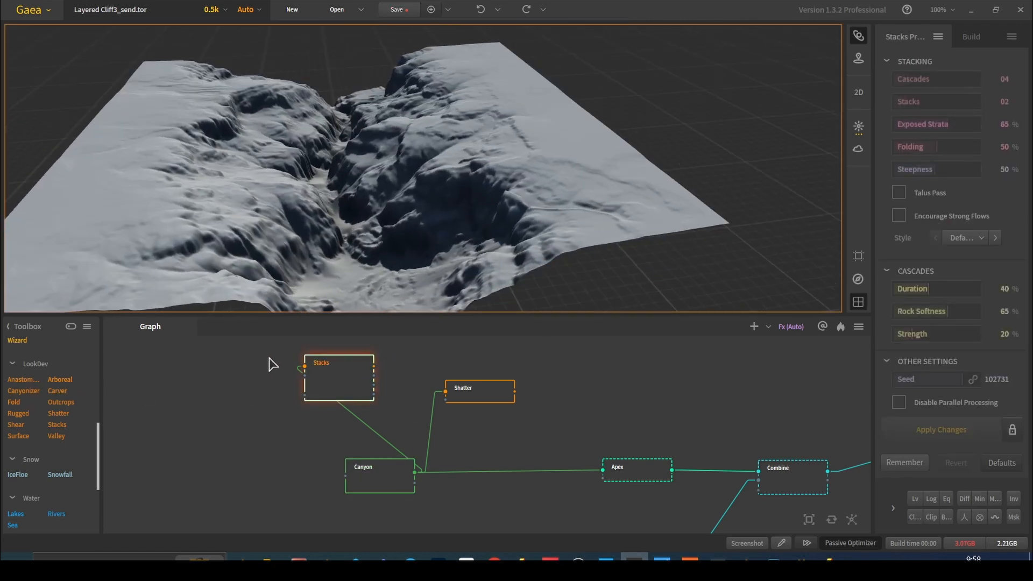
- Add a Fold node on the Canyon output and compare its terrain with the unmodified Canyon
drag(22, 404, 469, 433)
drag(499, 294, 473, 298)
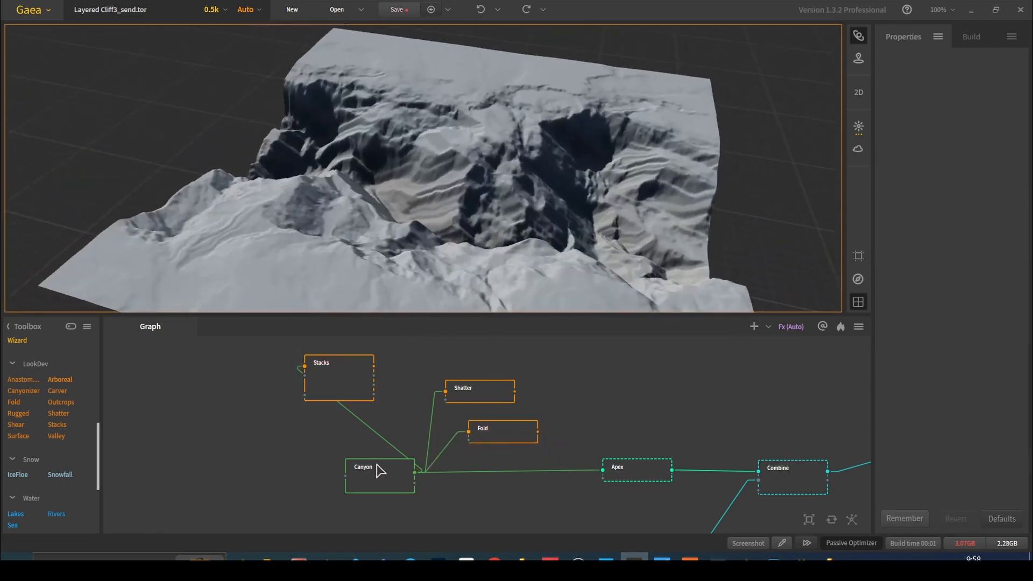
click(378, 470)
click(501, 438)
drag(564, 201, 394, 190)
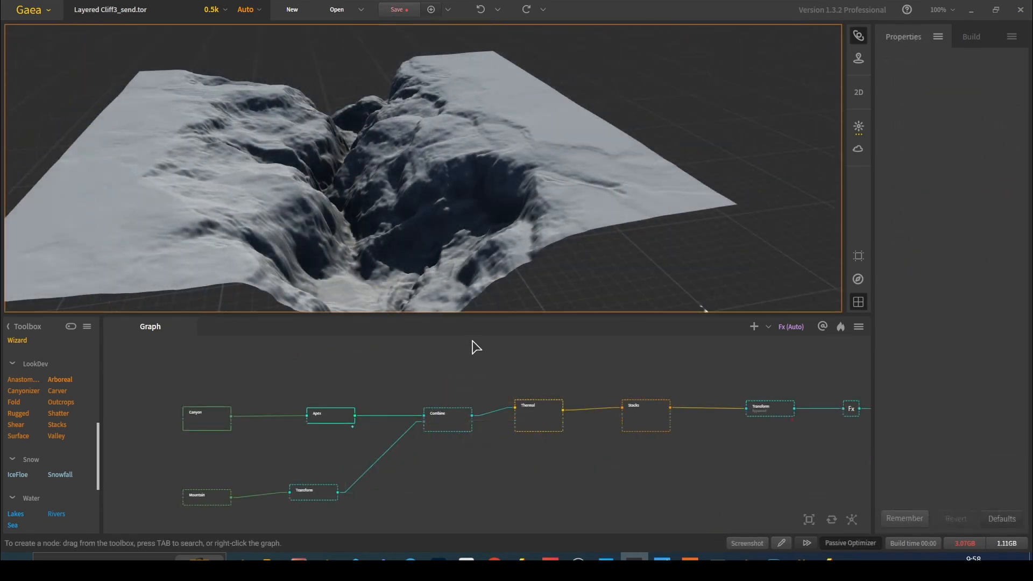
- Examine the layout of the whole Layered Cliff3_send node graph from the Canyon start to the final outputs
scroll(594, 438, down, 6)
middle_drag(604, 452, 328, 444)
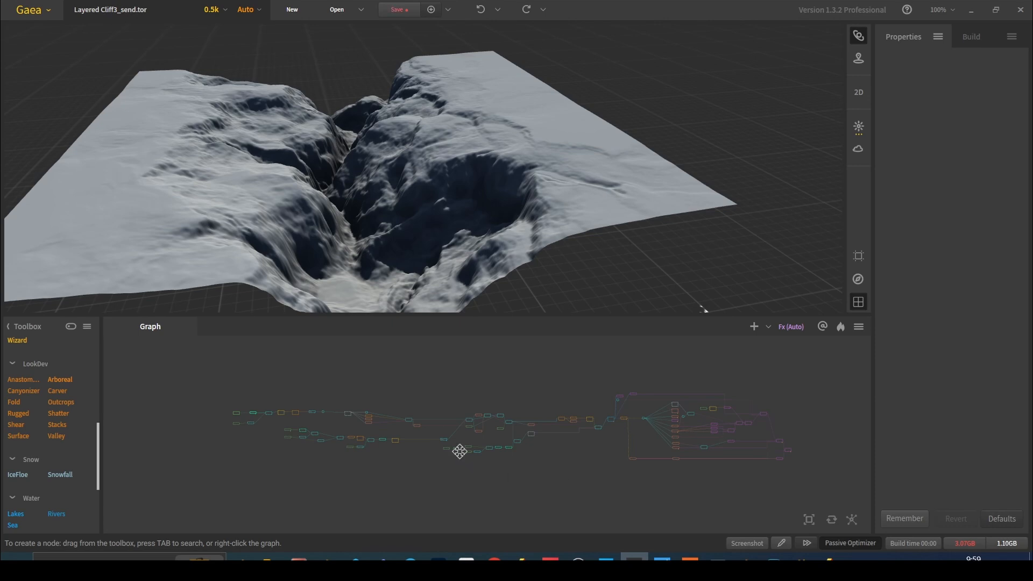
scroll(436, 427, up, 3)
middle_drag(374, 392, 429, 410)
middle_drag(618, 422, 457, 430)
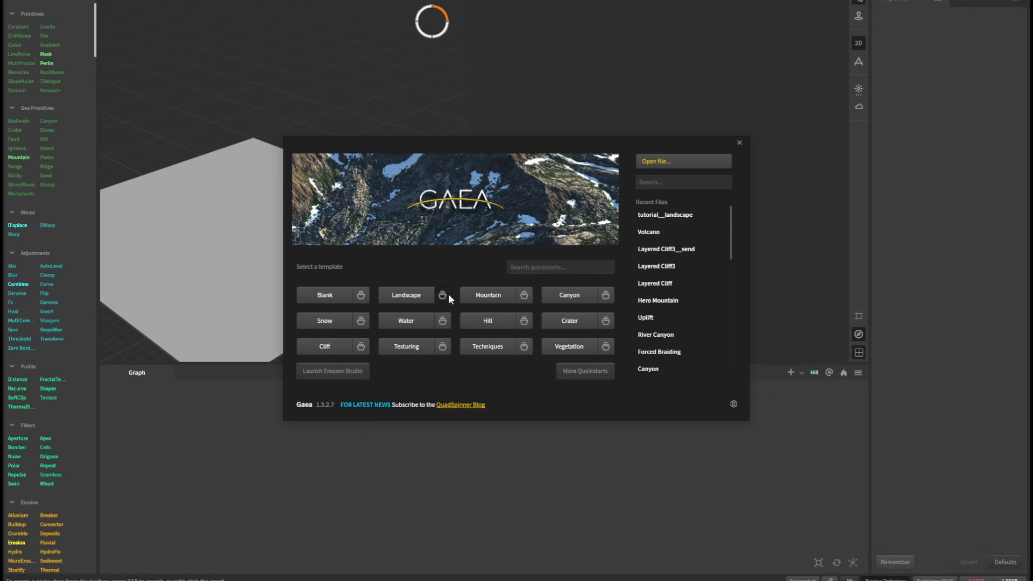
- Browse the advanced quickstart templates for Landscape, Canyon and Hill, looking at their terrain previews
click(447, 294)
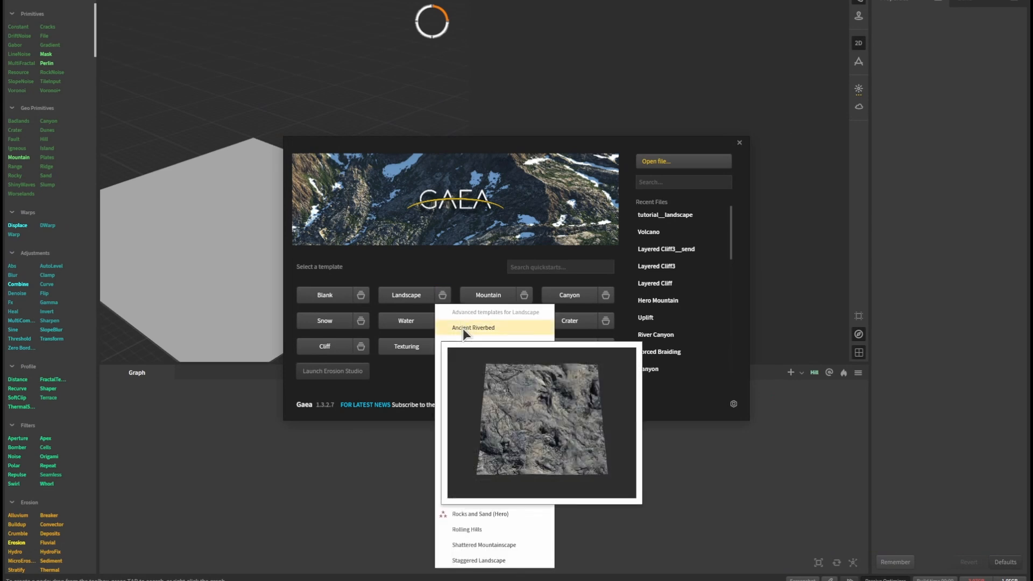
mouse_move(461, 356)
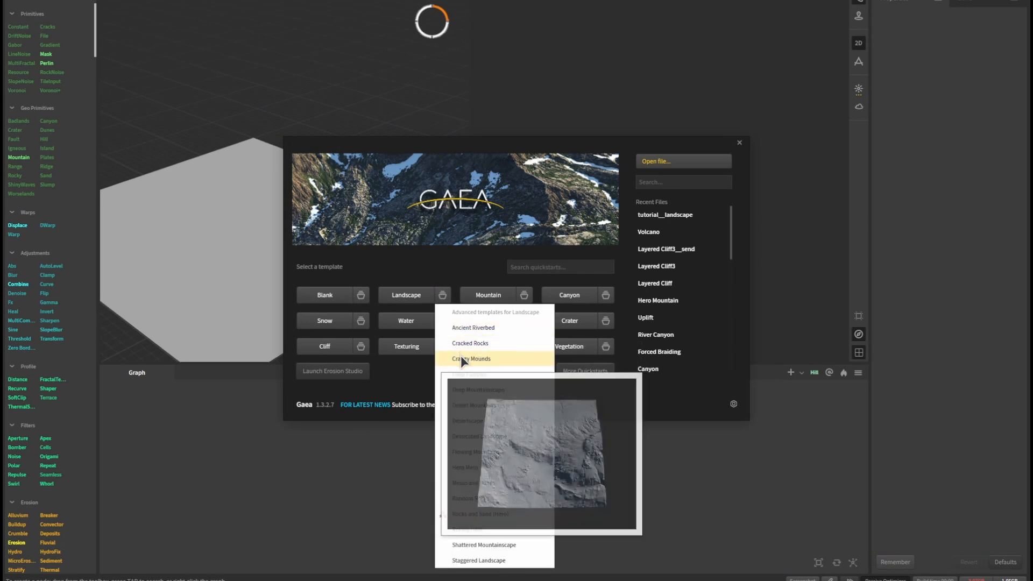
click(606, 295)
mouse_move(623, 327)
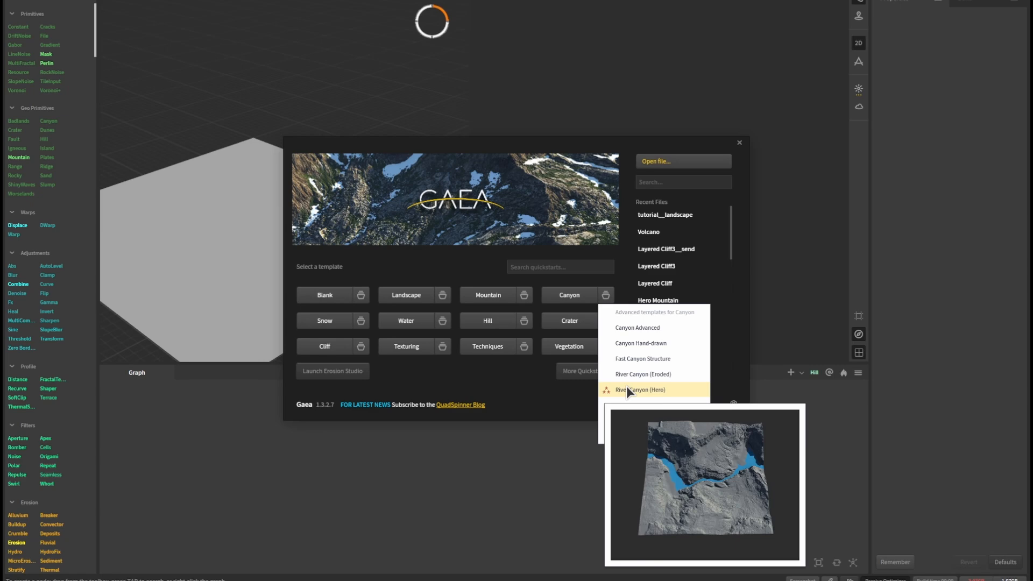
click(523, 321)
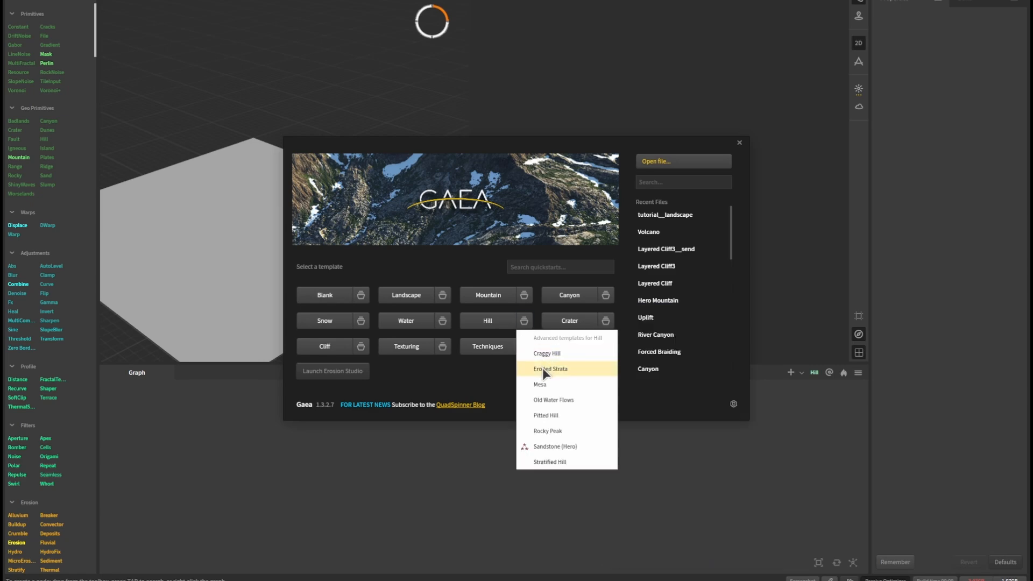
mouse_move(543, 369)
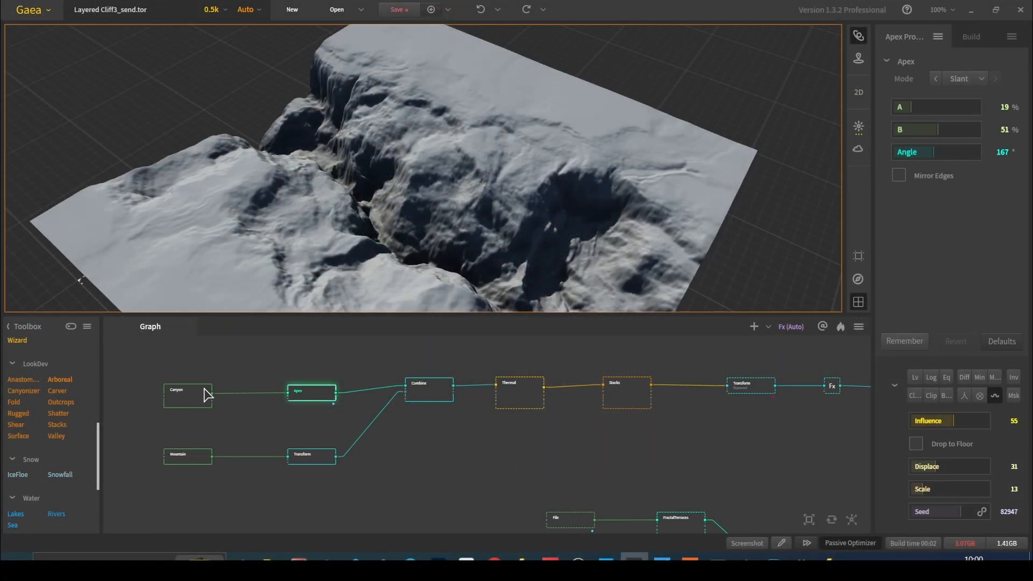
- View the Apex and Mountain terrains and the Transform that offsets the mountain
click(325, 393)
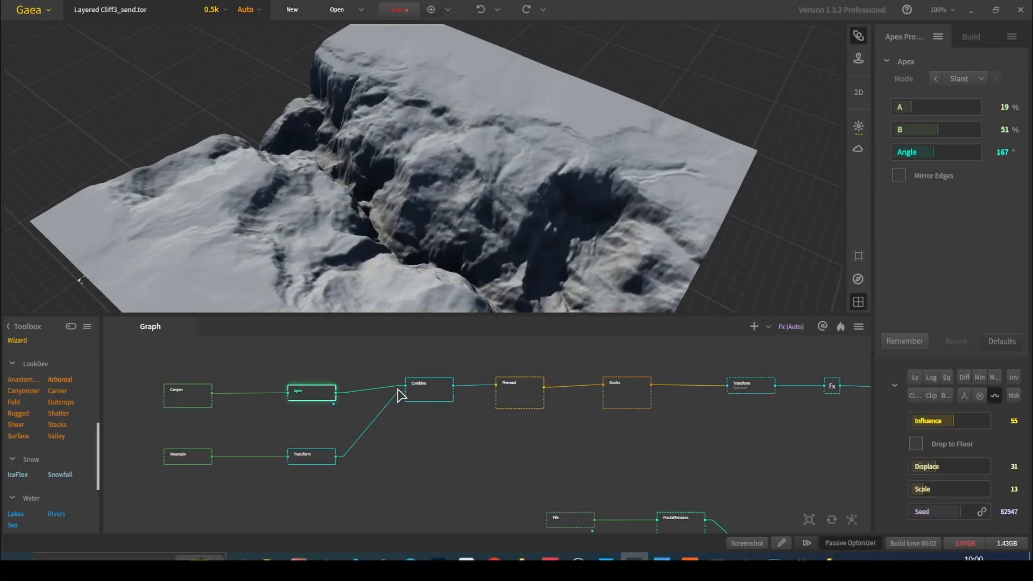
click(207, 458)
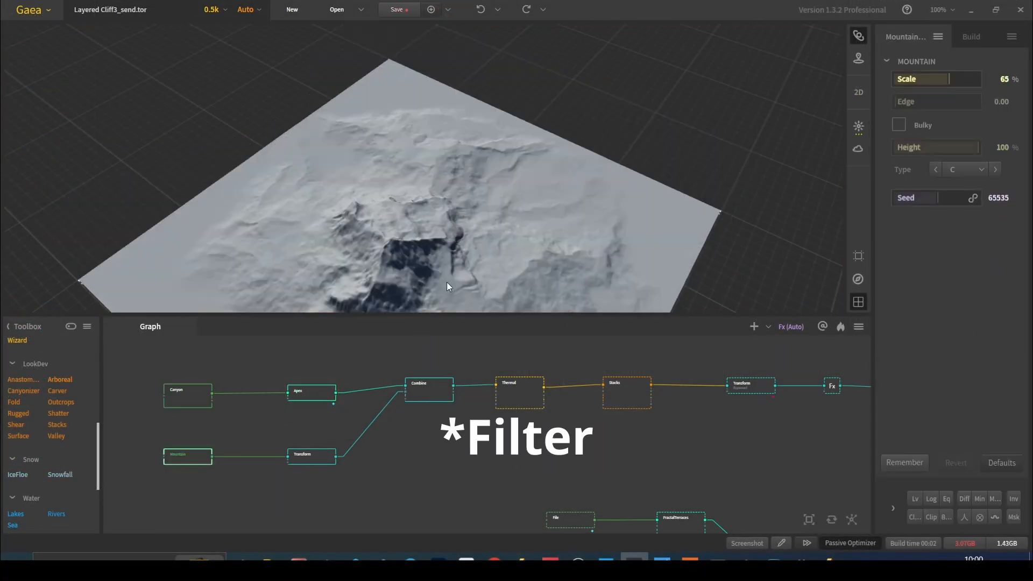
drag(469, 237, 318, 174)
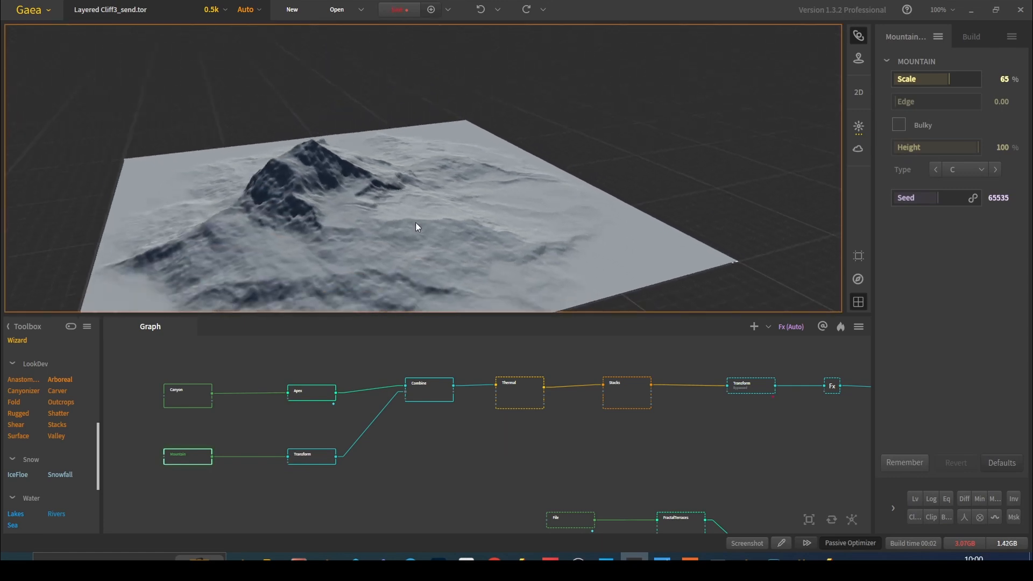
drag(398, 201, 421, 199)
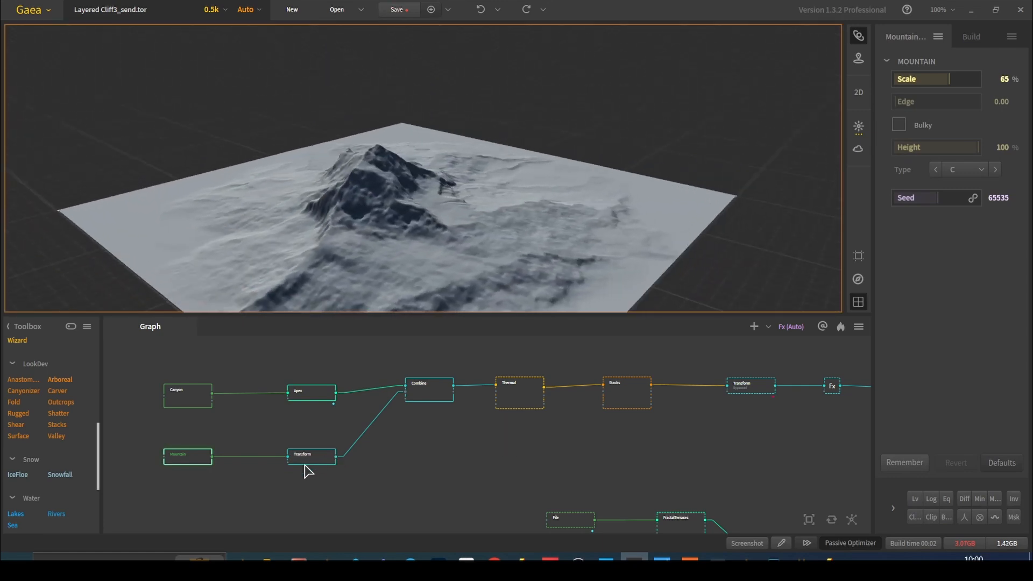
click(312, 458)
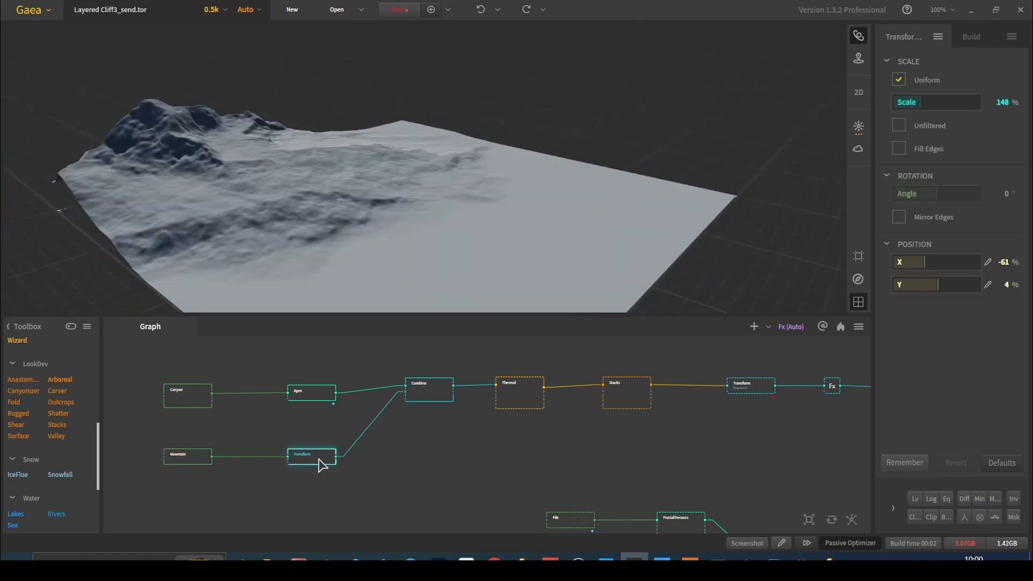
- Compare the terrains of the Canyon, Apex and Combine nodes to see what each adds
click(183, 407)
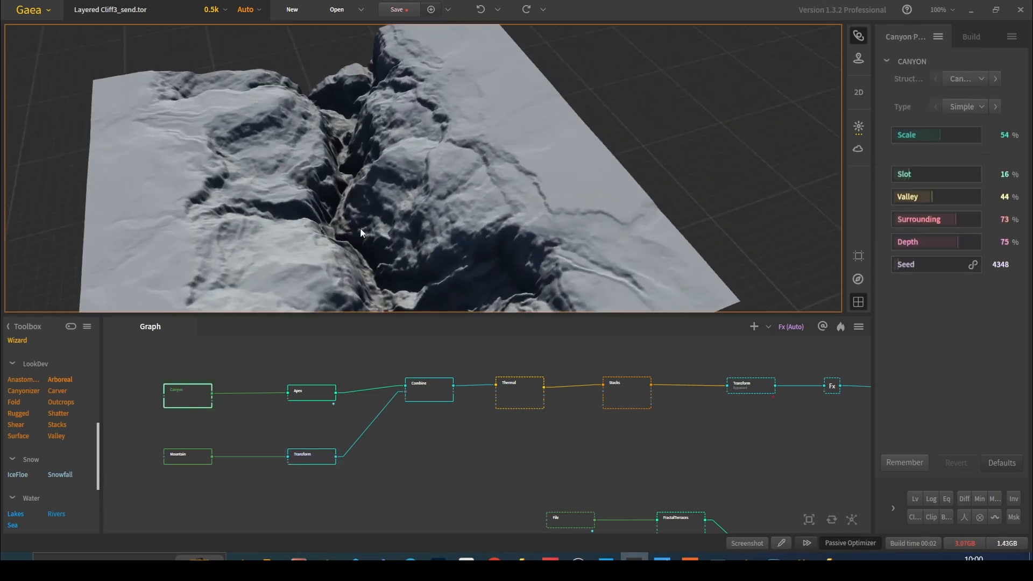
click(450, 396)
click(323, 394)
click(444, 399)
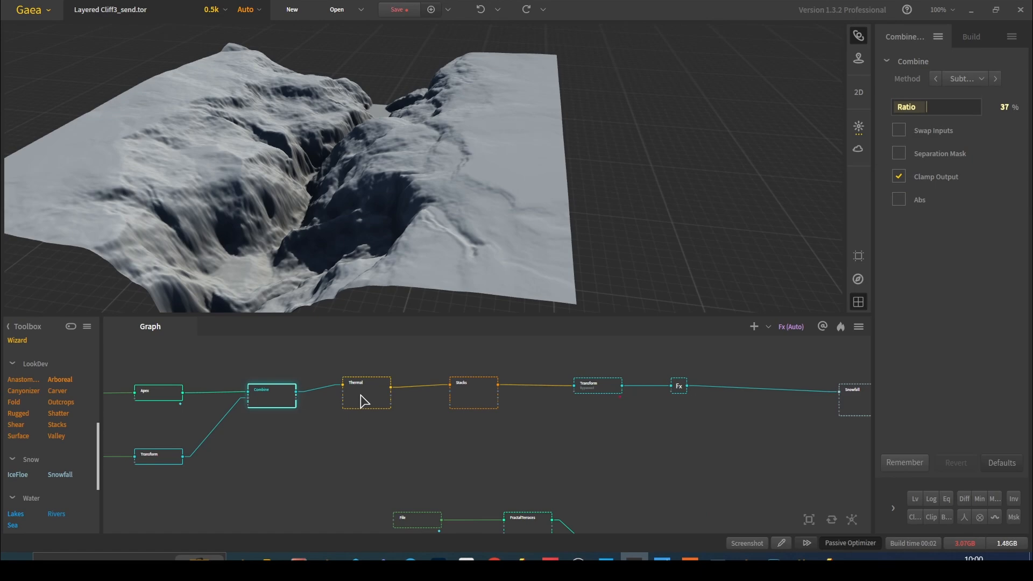
- Inspect the Thermal node's erosion on the combined canyon and nudge the node slightly down in the graph
click(363, 397)
drag(380, 280, 435, 235)
drag(365, 386, 368, 393)
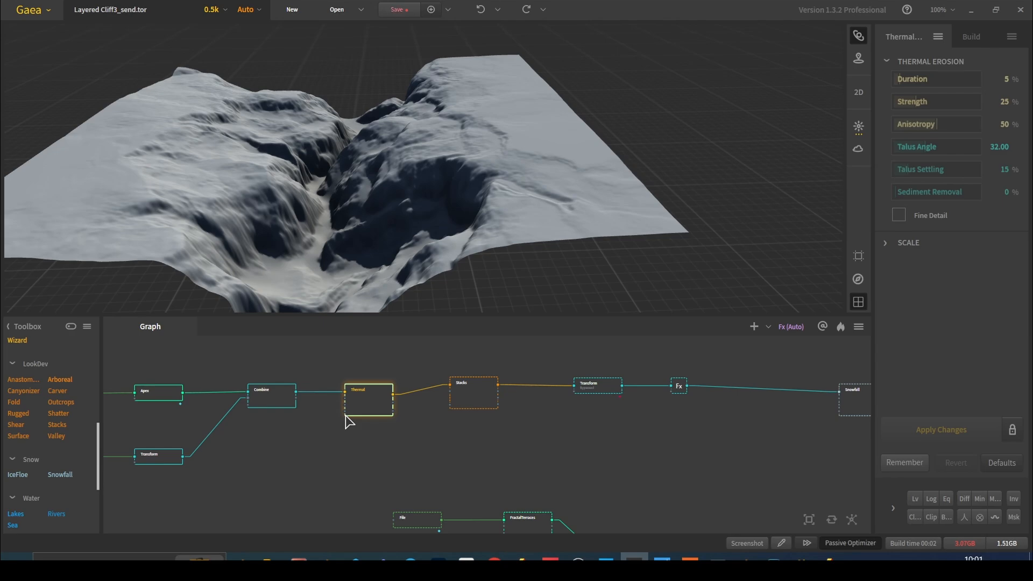
- Compare the Combine node's terrain with the Thermal node's eroded result along the canyon walls
drag(410, 253, 286, 253)
scroll(486, 219, up, 4)
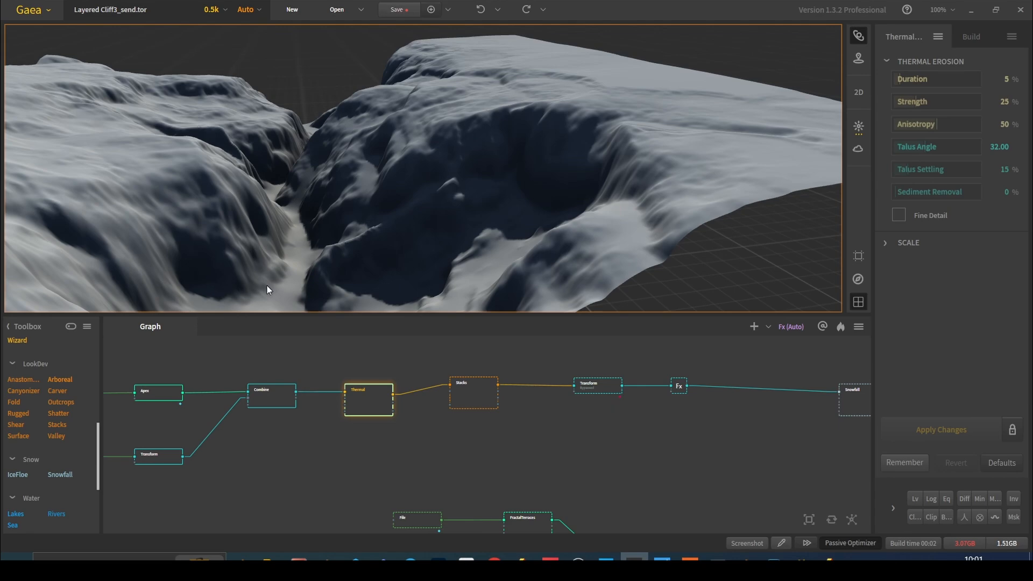
click(286, 402)
click(387, 405)
click(259, 397)
click(381, 399)
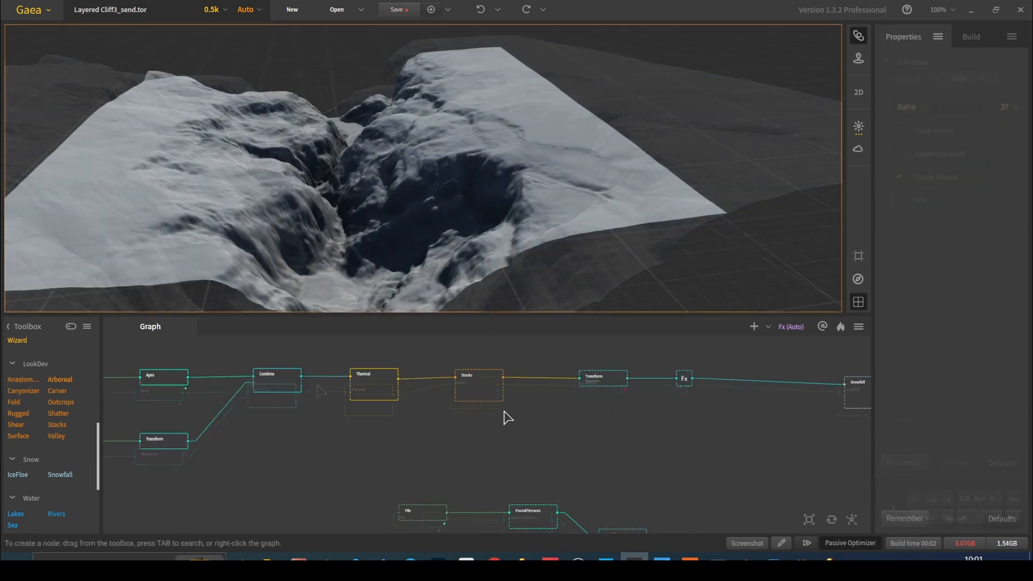
- Examine the Stacks node's layered rock detail on the canyon walls
scroll(521, 420, up, 3)
middle_drag(520, 420, 438, 434)
click(380, 387)
drag(483, 251, 418, 214)
drag(425, 156, 483, 156)
scroll(483, 156, up, 4)
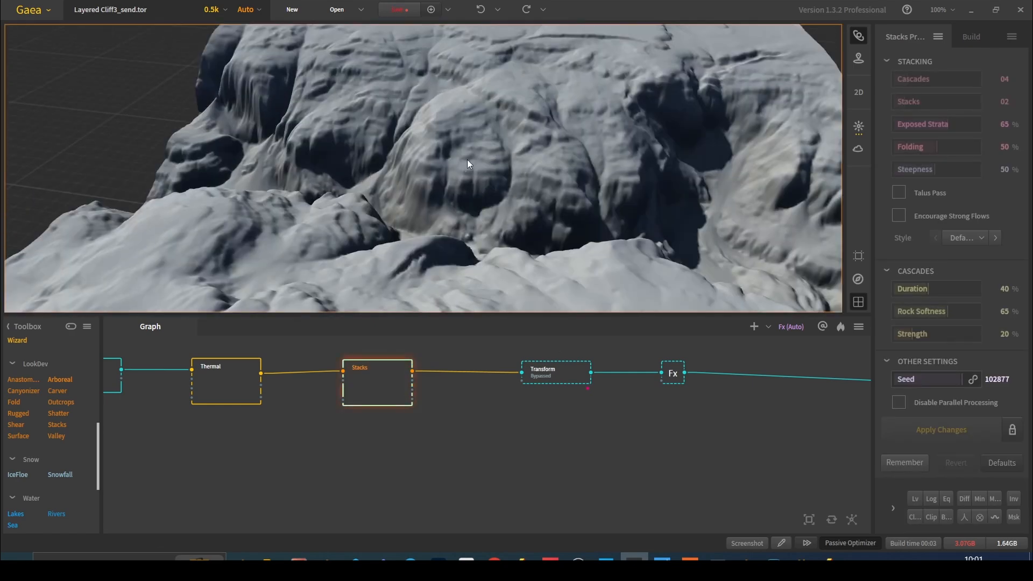
drag(628, 108, 611, 166)
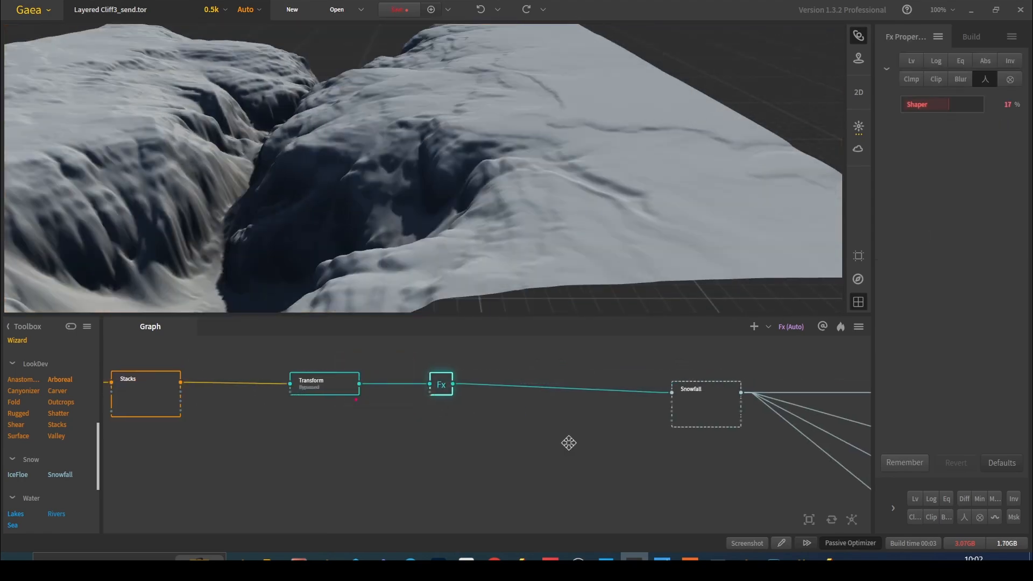
- View the Fx node's terrain from an overview of the whole canyon
middle_drag(568, 438, 547, 434)
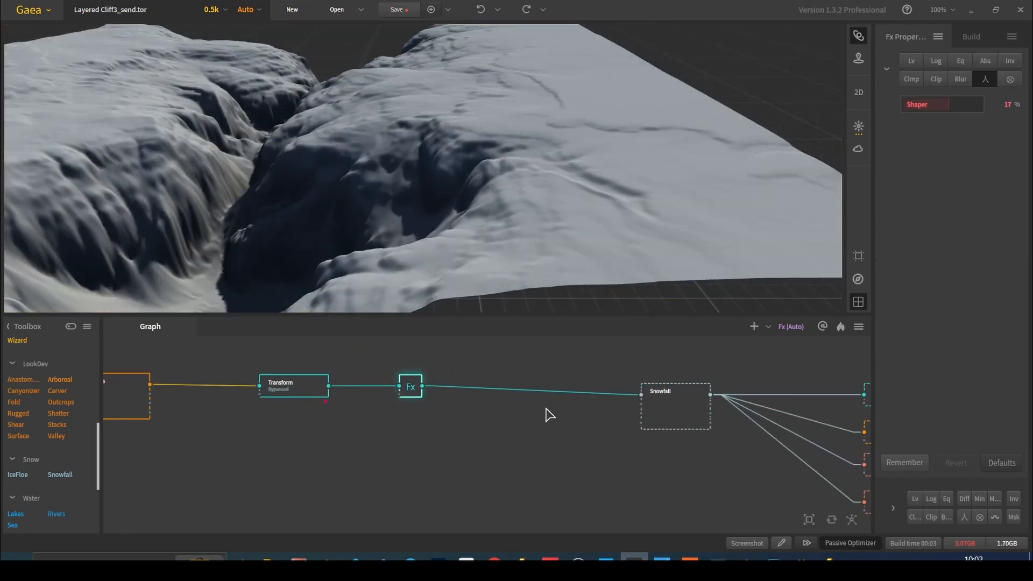
drag(449, 162, 450, 216)
scroll(447, 179, down, 3)
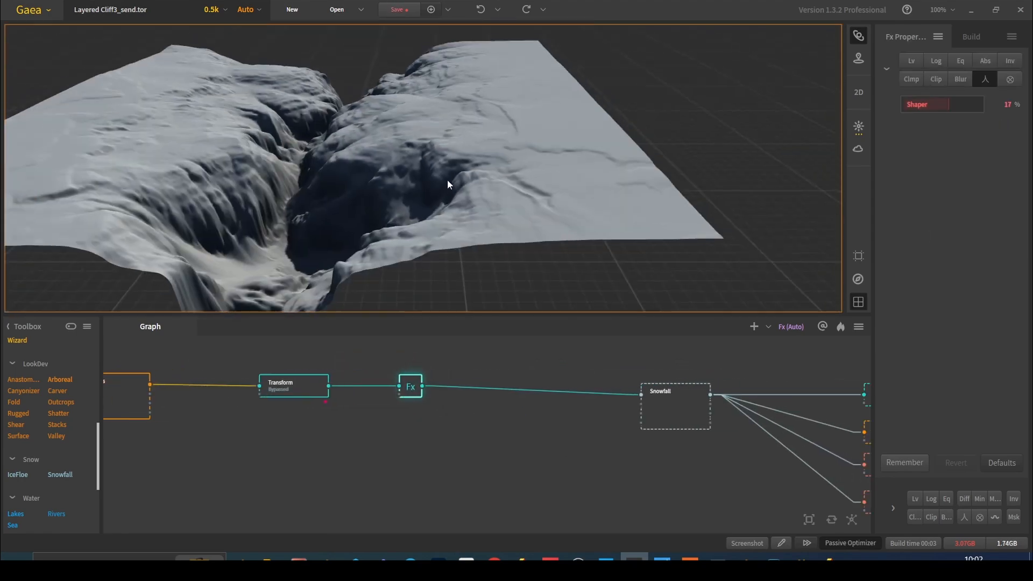
drag(447, 179, 453, 192)
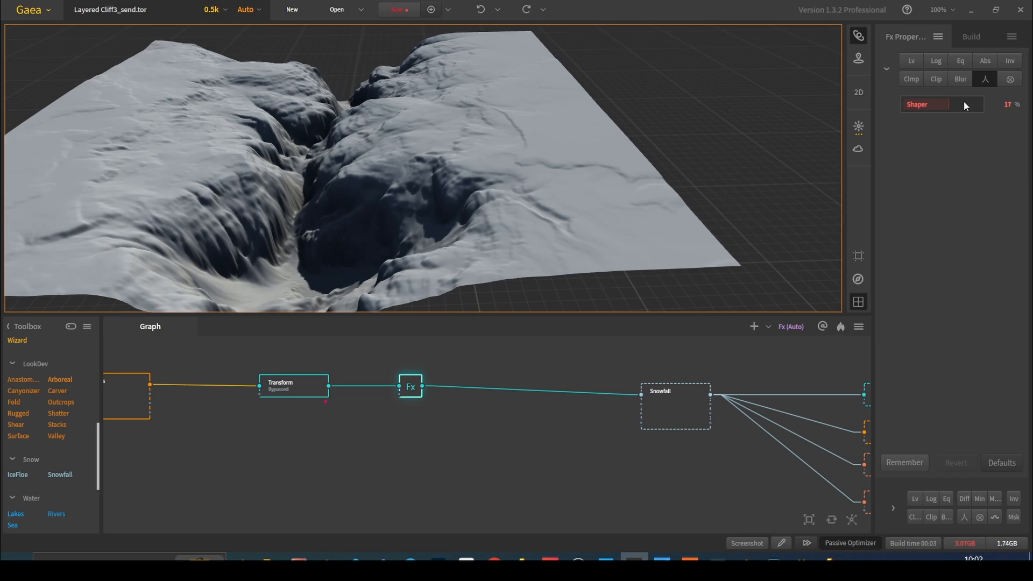
- Compare the Stacks terrain with the Fx result to see what the Shaper effect changes
click(133, 395)
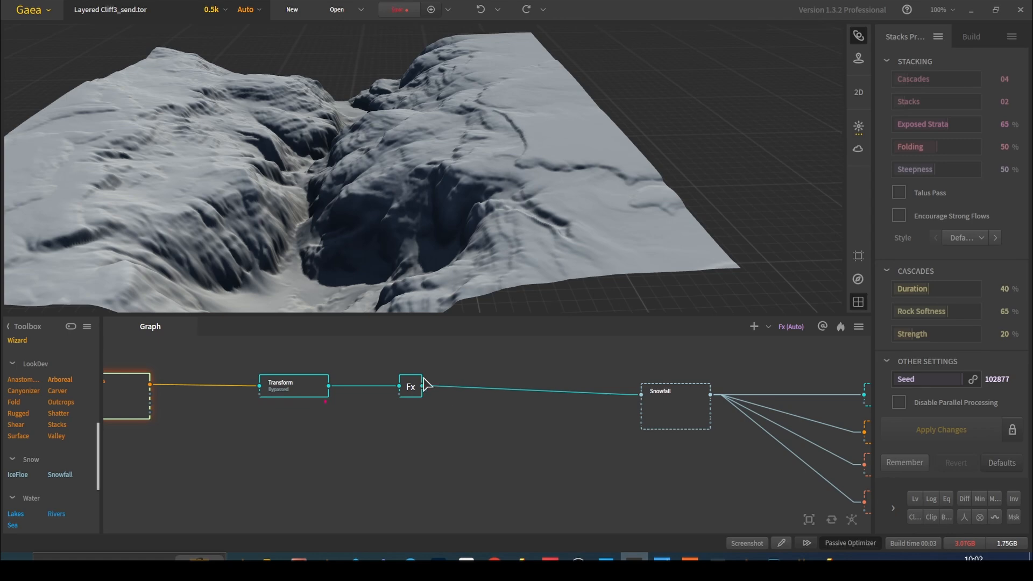
click(410, 389)
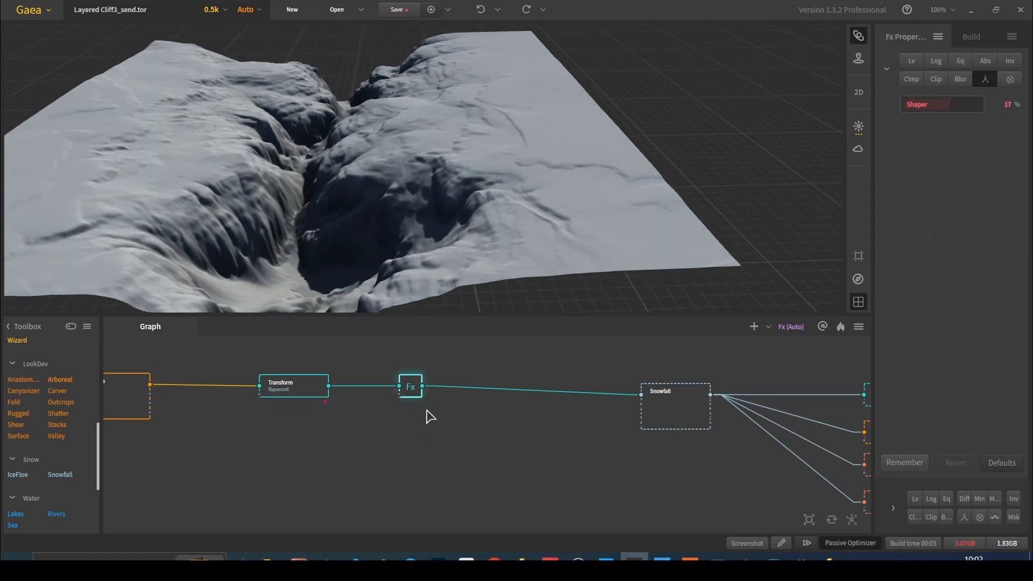
click(145, 392)
click(416, 391)
click(133, 397)
click(411, 387)
click(989, 80)
click(989, 80)
click(989, 79)
- Move the Snowfall node slightly closer to the Fx node and view its snow-covered terrain
drag(645, 452, 536, 443)
drag(582, 399, 533, 391)
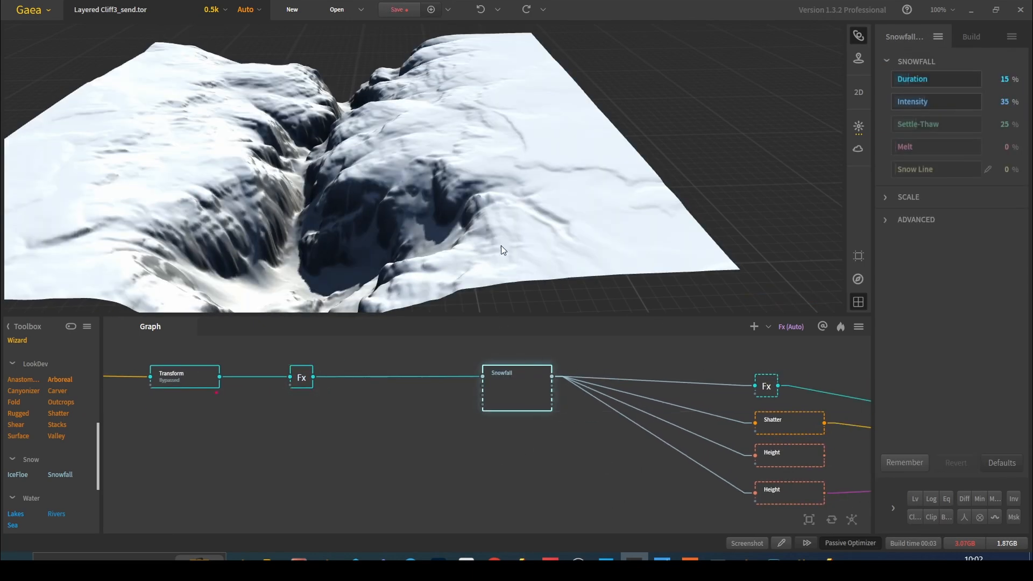
scroll(476, 236, down, 5)
drag(476, 227, 466, 194)
scroll(348, 436, down, 5)
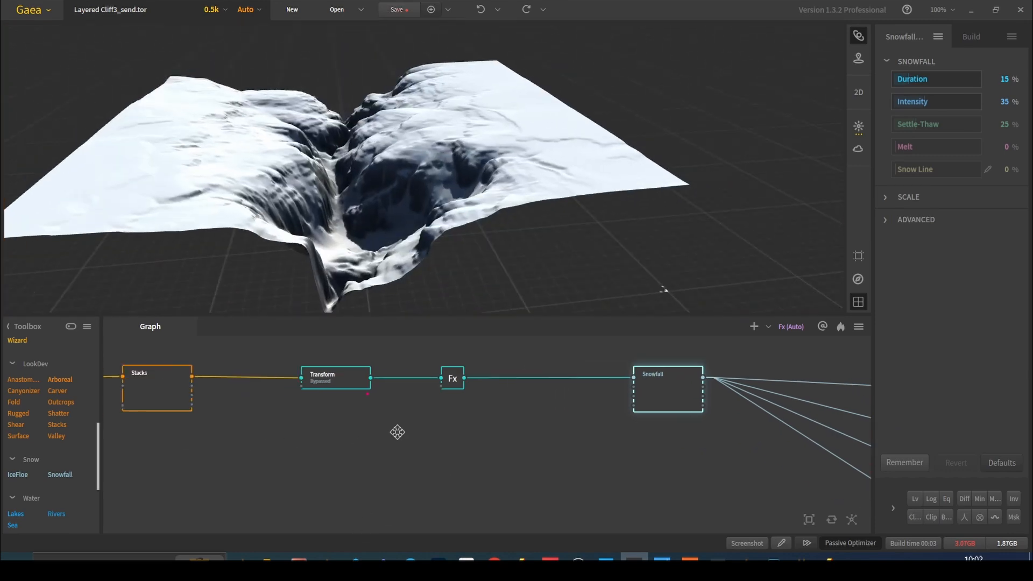
drag(520, 445, 419, 429)
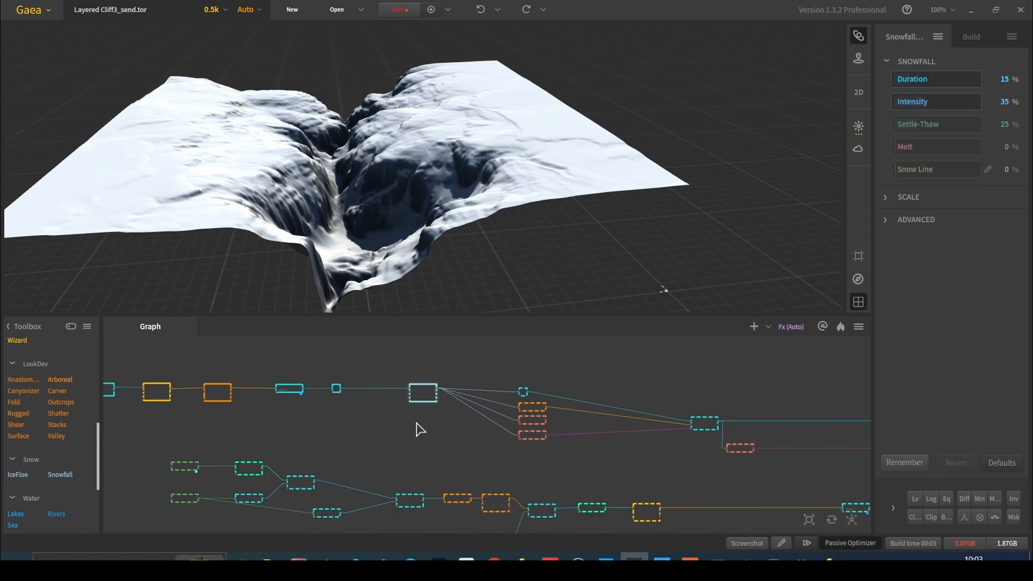
- Examine the Snowfall node's snow cover on the canyon cliffs up close and from different angles
scroll(447, 171, up, 10)
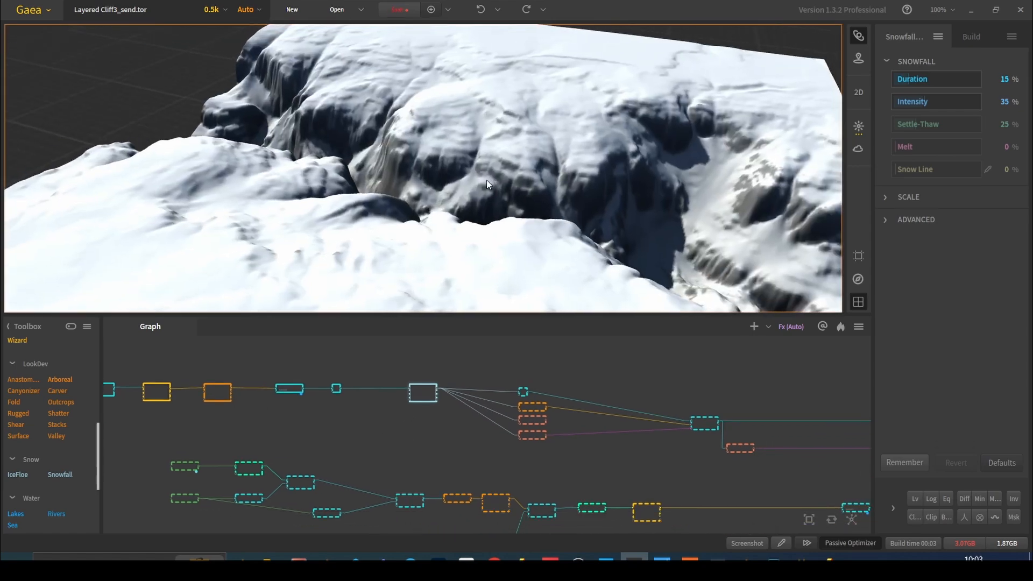
drag(486, 180, 464, 215)
drag(399, 409, 543, 415)
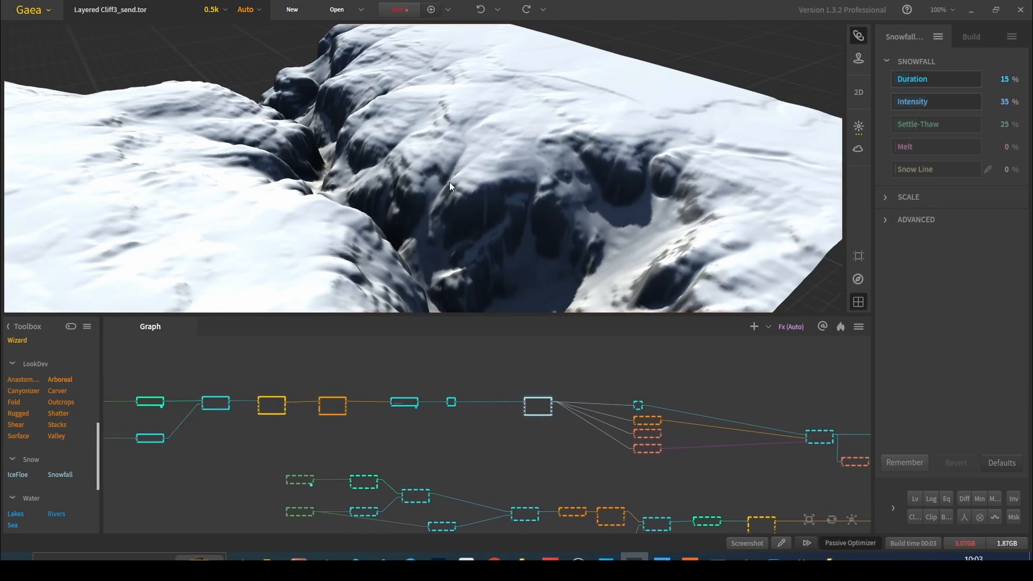
drag(522, 244, 485, 232)
scroll(496, 214, down, 5)
scroll(484, 234, up, 5)
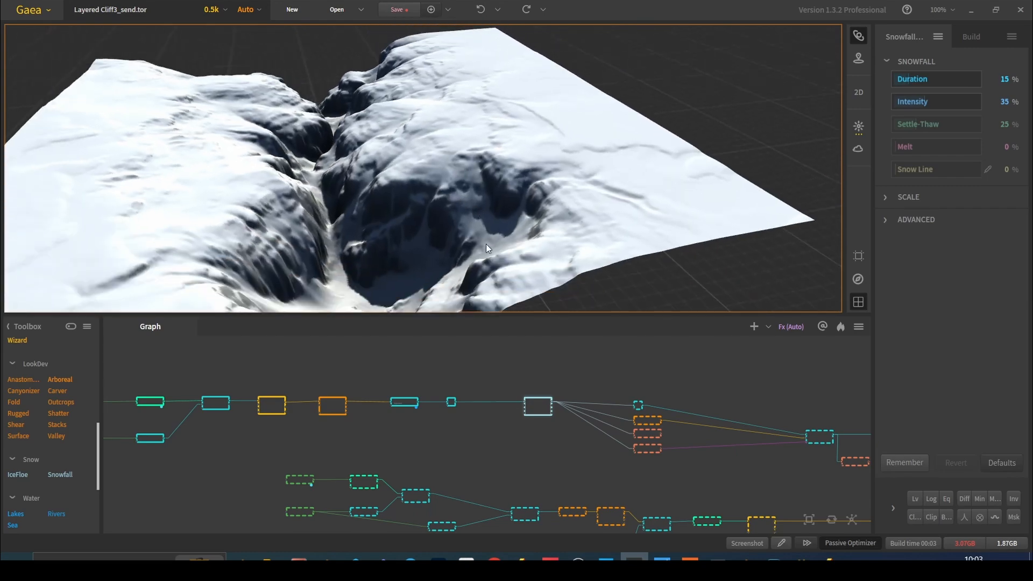
drag(301, 217, 387, 221)
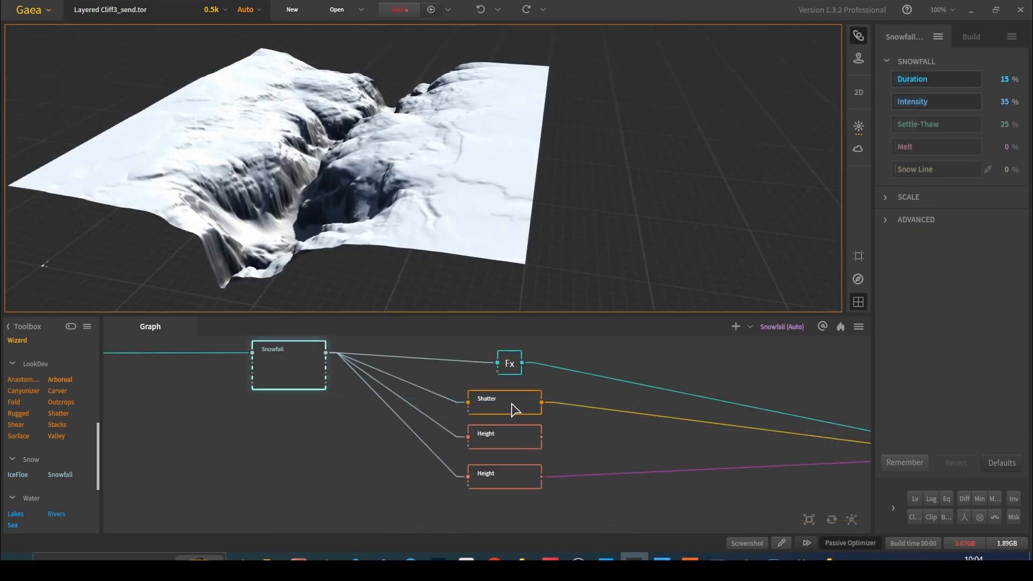
- Inspect the Shatter node's broken-up terrain along the canyon and its upper slopes
click(513, 406)
drag(426, 190, 498, 211)
scroll(451, 182, up, 3)
drag(451, 186, 398, 98)
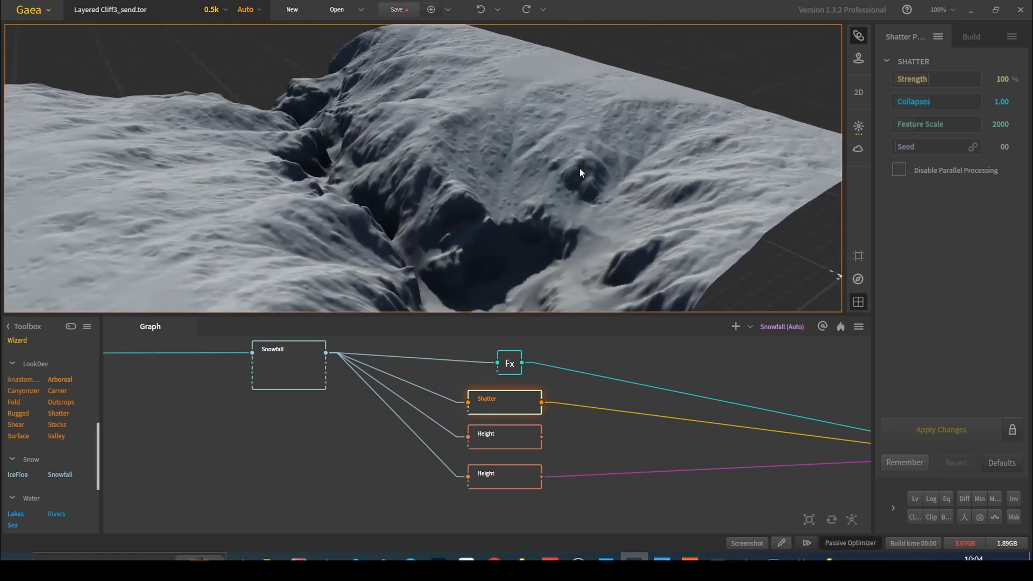
drag(478, 228, 467, 211)
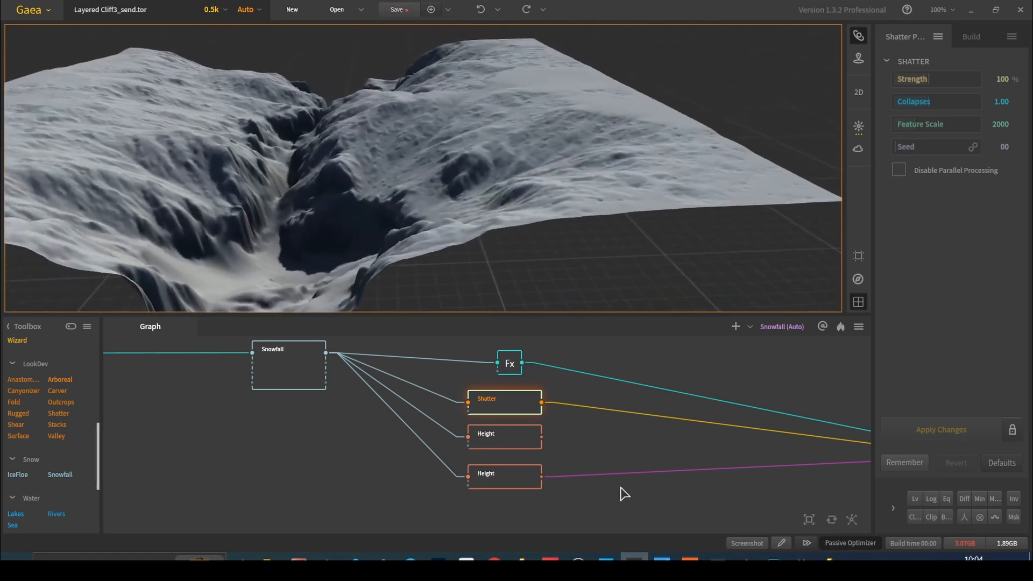
- View the Height mask that feeds the Combine node and the resulting Blend of the Fx and Shatter terrains
drag(618, 495, 463, 448)
click(377, 434)
drag(386, 223, 435, 199)
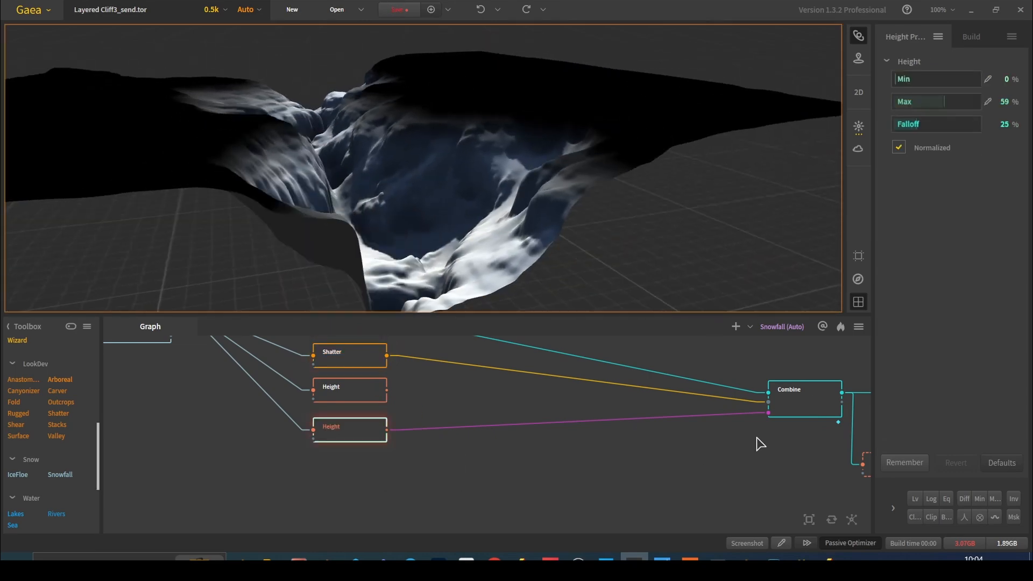
click(807, 398)
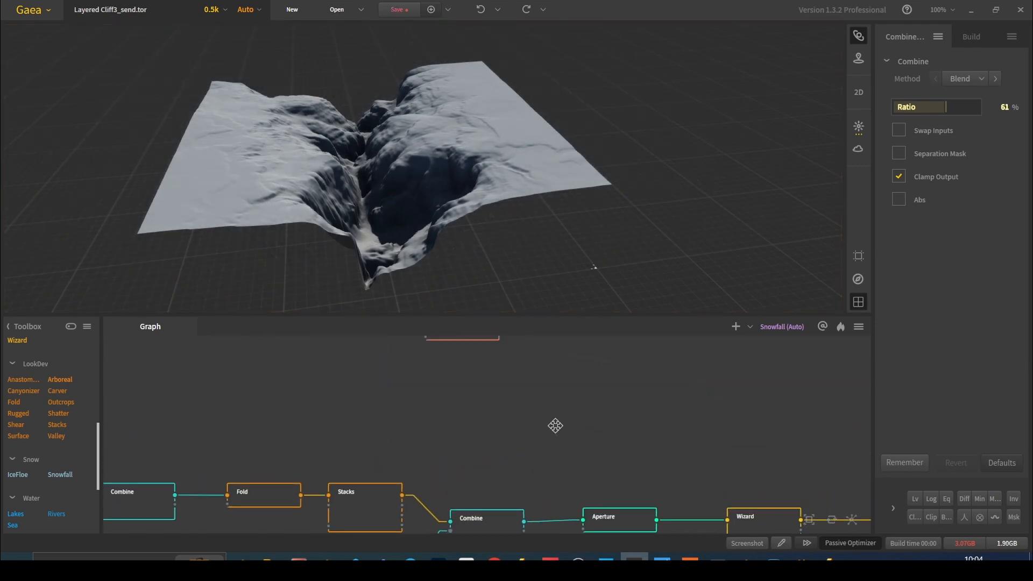
- Inspect the File and Mountain nodes that start the second graph branch, viewing the imported file's terrain from another side
scroll(477, 433, down, 6)
click(387, 422)
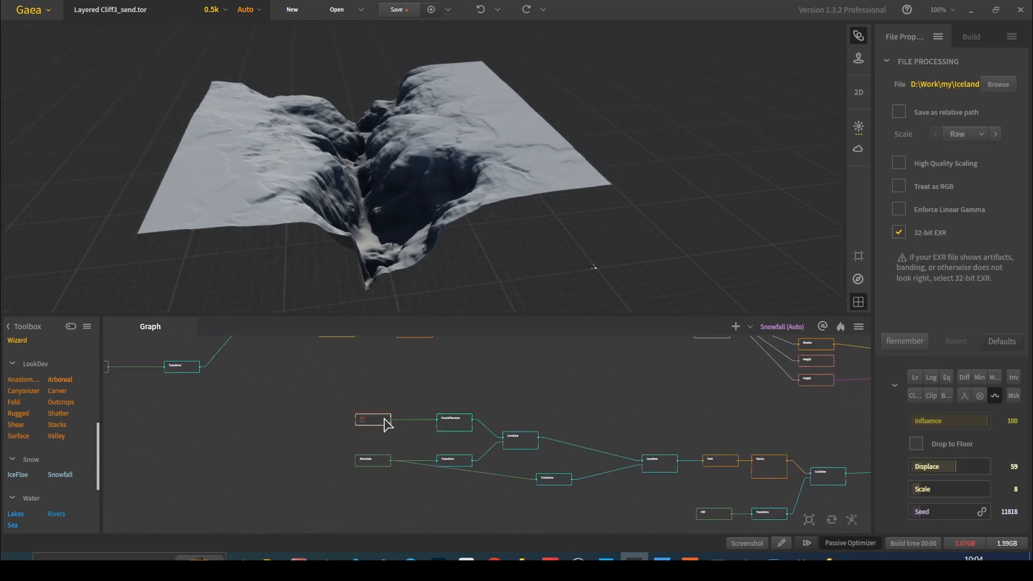
scroll(380, 429, up, 5)
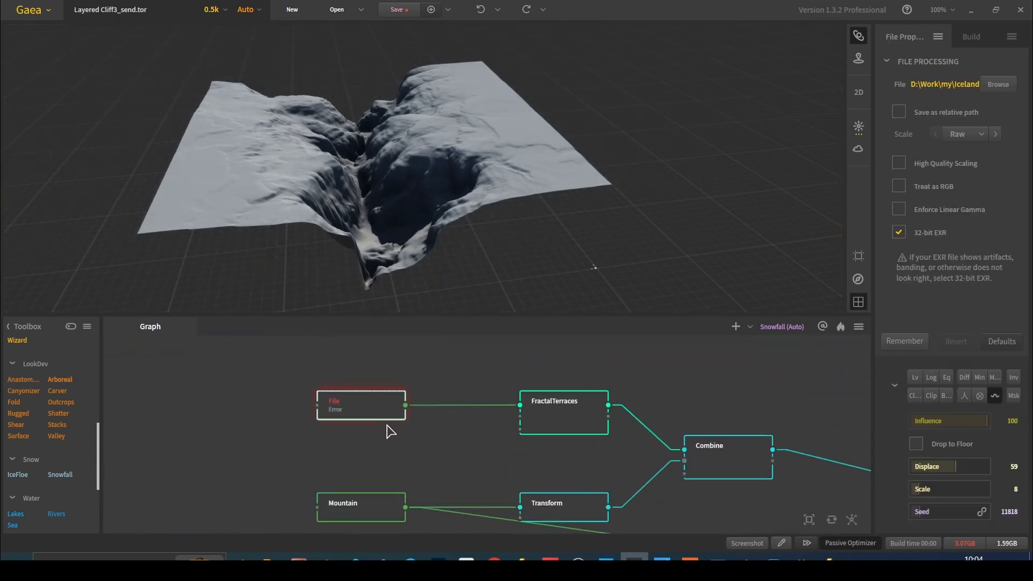
click(384, 488)
click(387, 501)
click(392, 417)
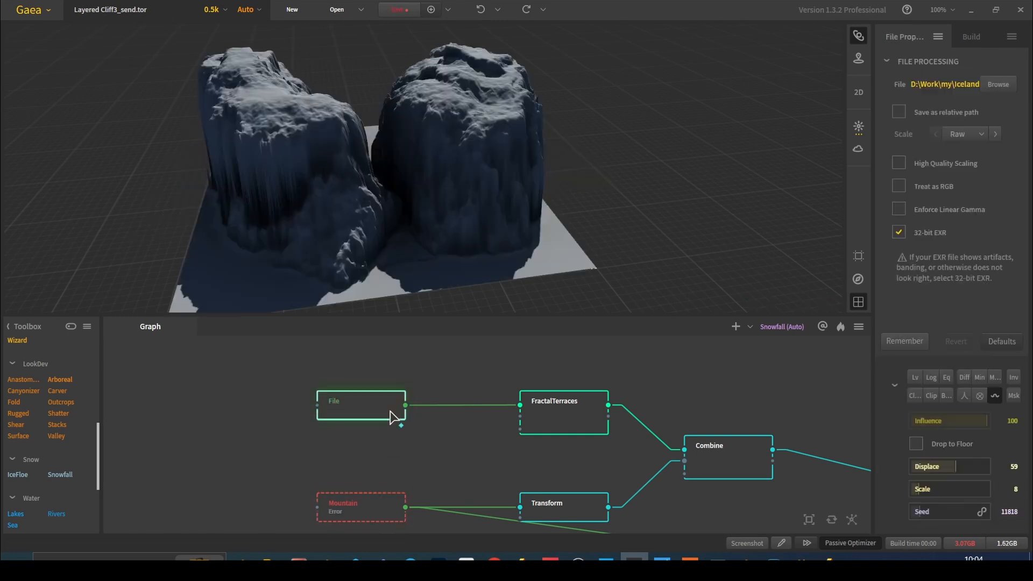
click(374, 515)
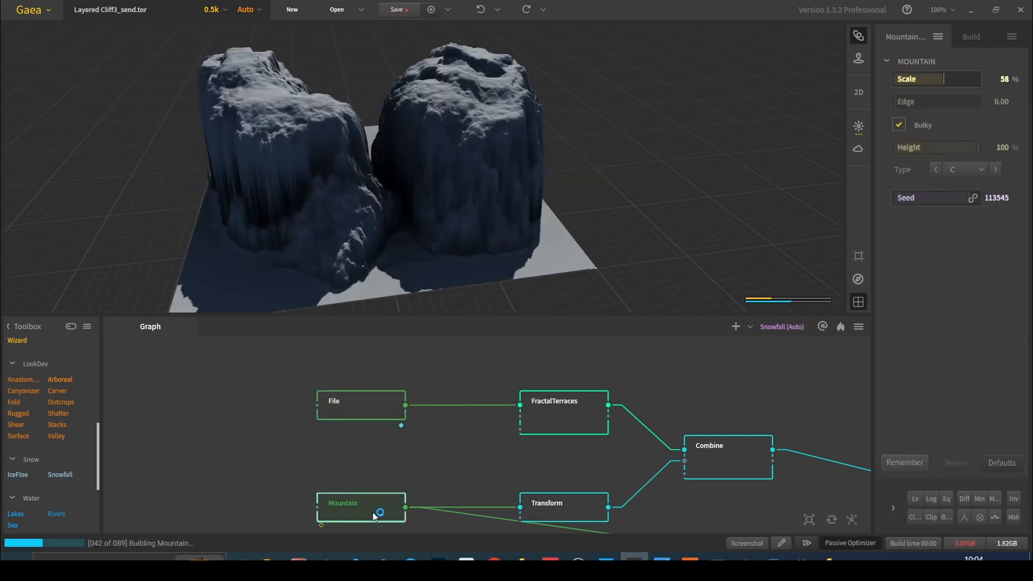
click(373, 418)
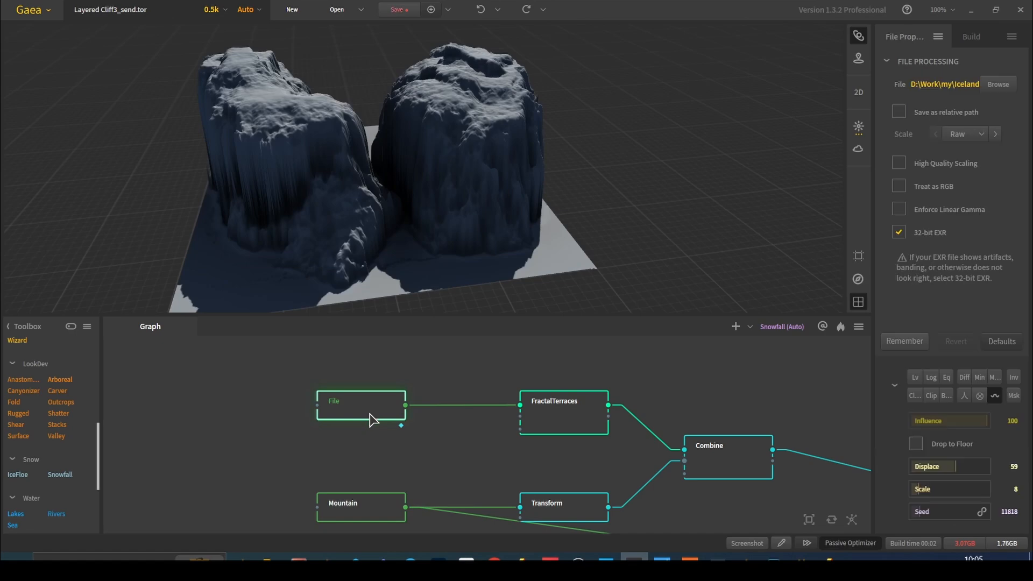
drag(486, 163, 307, 187)
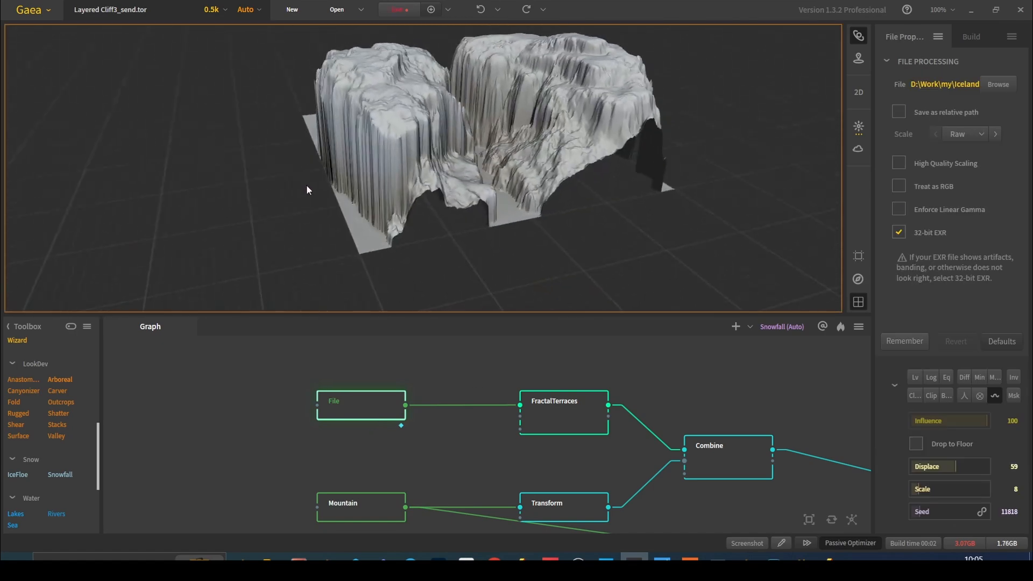
- Examine the FractalTerraces node's stratified result on the imported cliff terrain
middle_drag(662, 451, 277, 404)
click(220, 373)
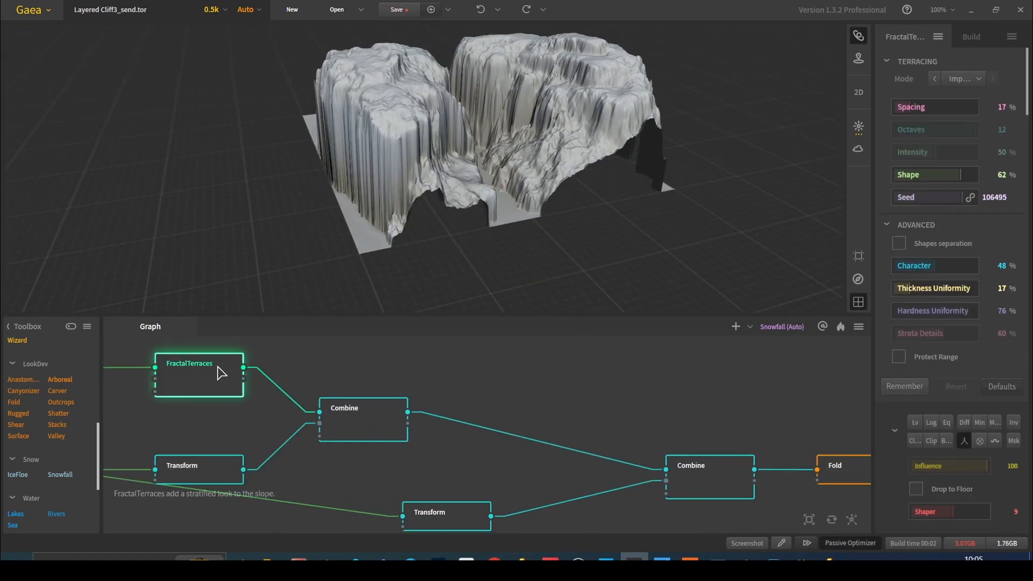
middle_drag(231, 376, 546, 397)
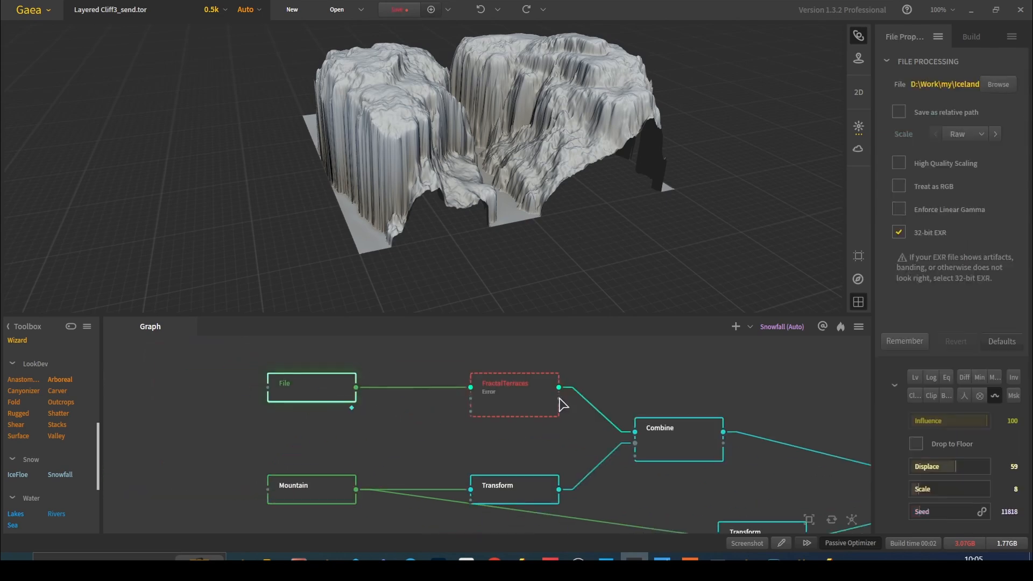
click(543, 399)
drag(498, 183, 522, 189)
scroll(554, 167, up, 4)
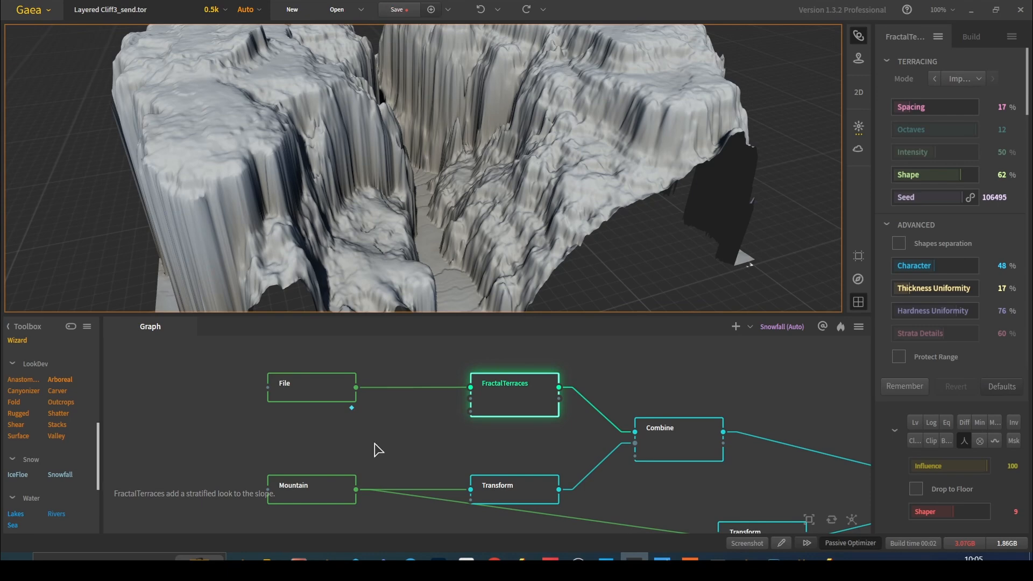
- Compare the File node's original terrain with the FractalTerraces output
middle_drag(502, 414, 295, 403)
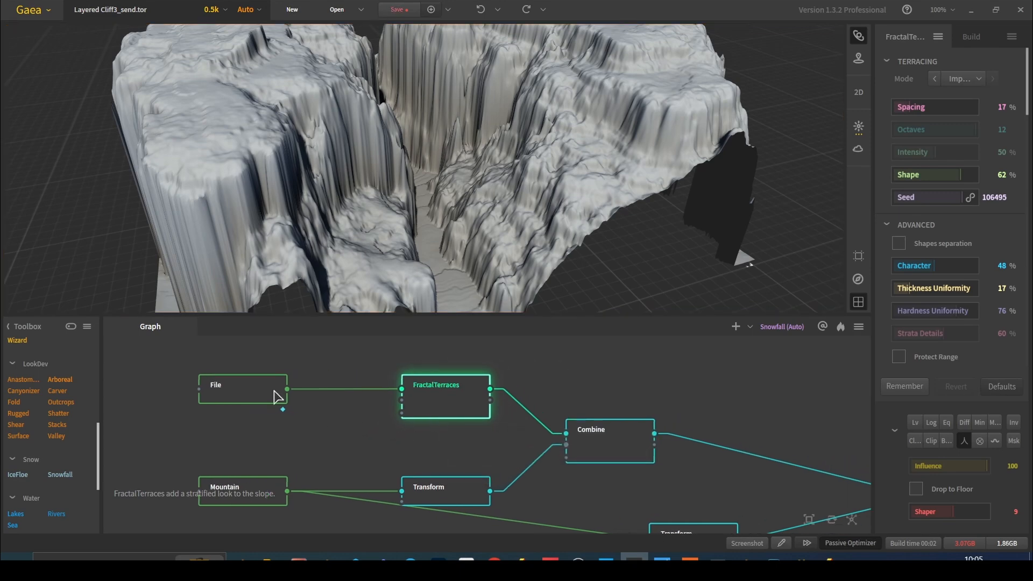
click(256, 394)
click(446, 404)
click(281, 394)
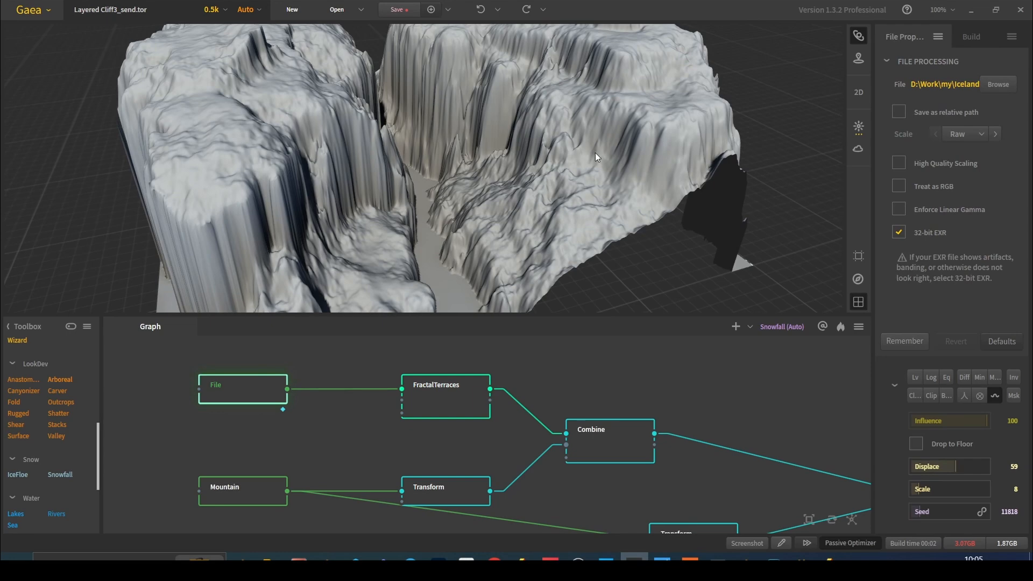
click(458, 410)
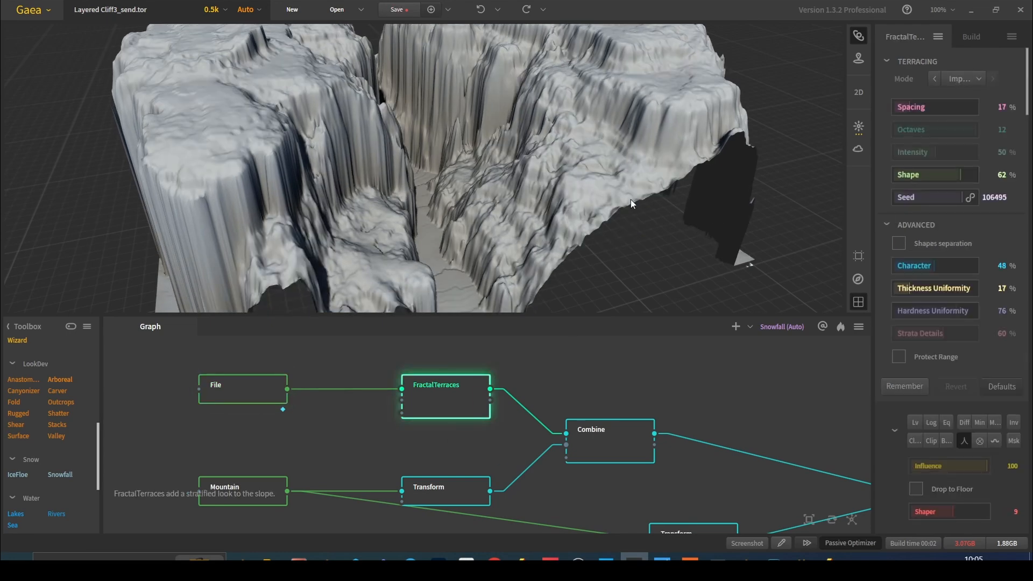
- View the terraced terrain as a whole and trace how FractalTerraces and the transformed Mountain feed the Combine node
drag(506, 426, 409, 414)
drag(647, 194, 582, 181)
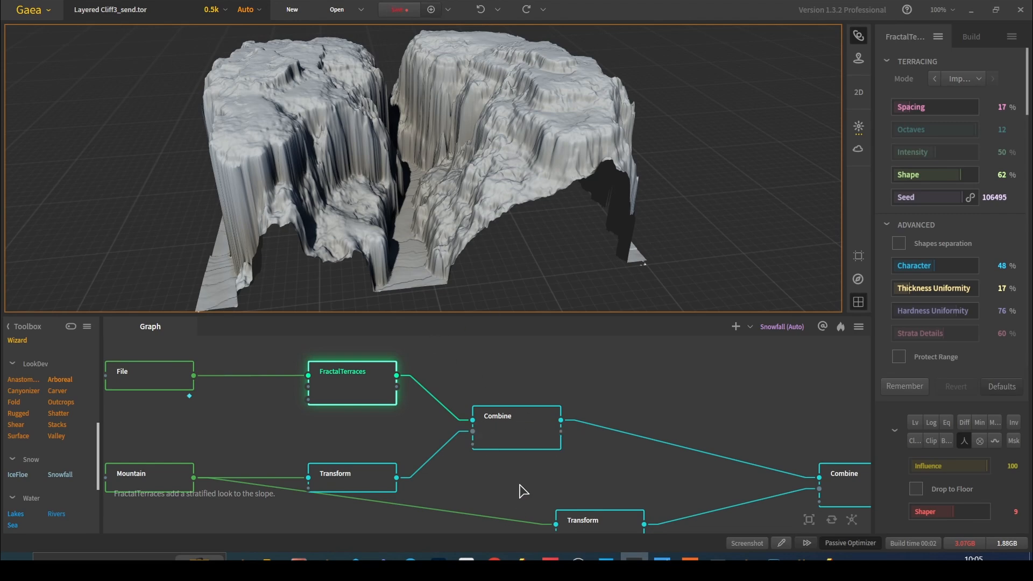
drag(517, 487, 536, 463)
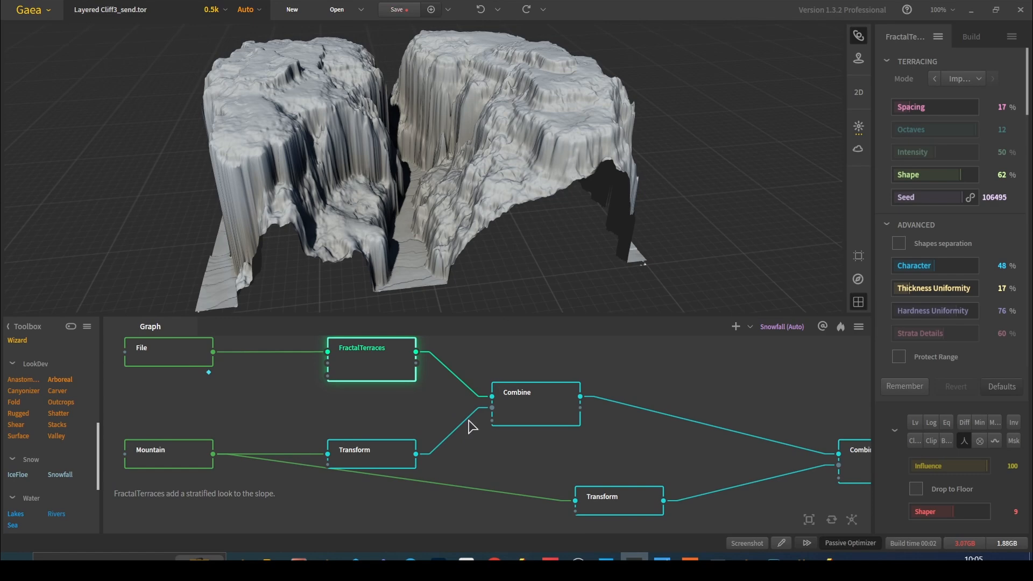
drag(432, 415, 468, 373)
drag(528, 411, 501, 448)
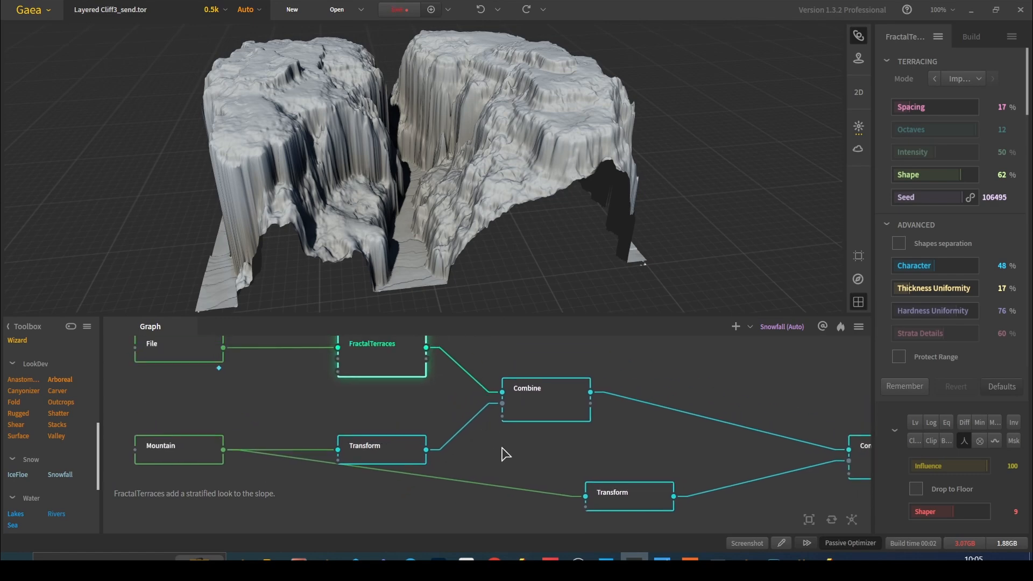
- Compare the FractalTerraces output with the first Combine node, which merges it with the transformed Mountain
click(181, 452)
drag(446, 234, 425, 262)
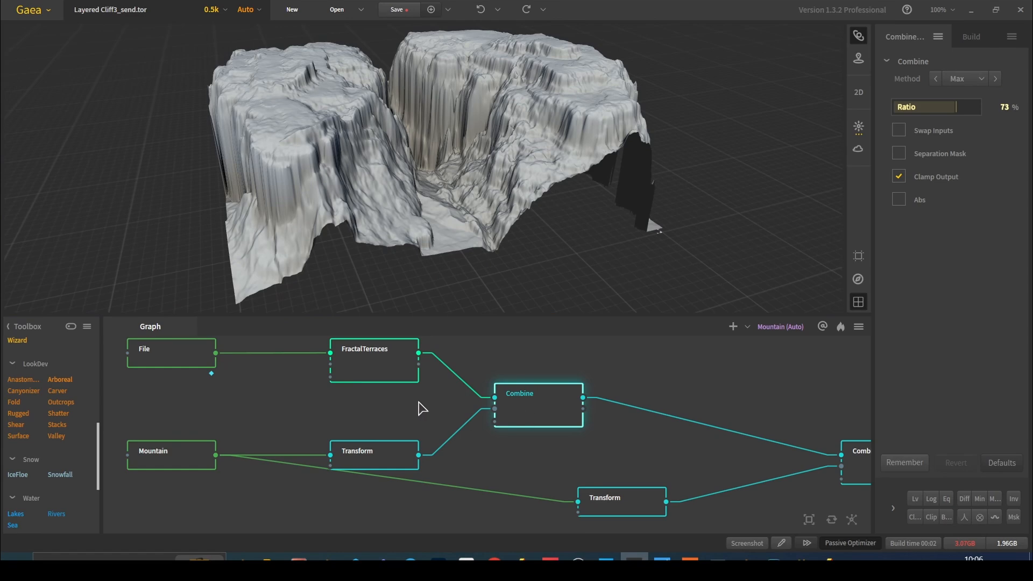
click(397, 366)
click(538, 413)
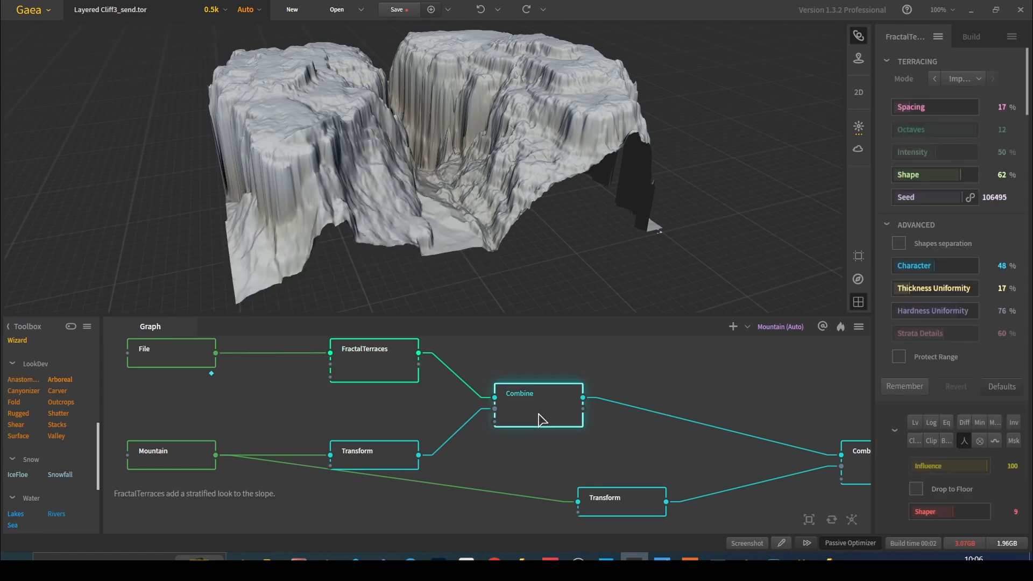
click(333, 355)
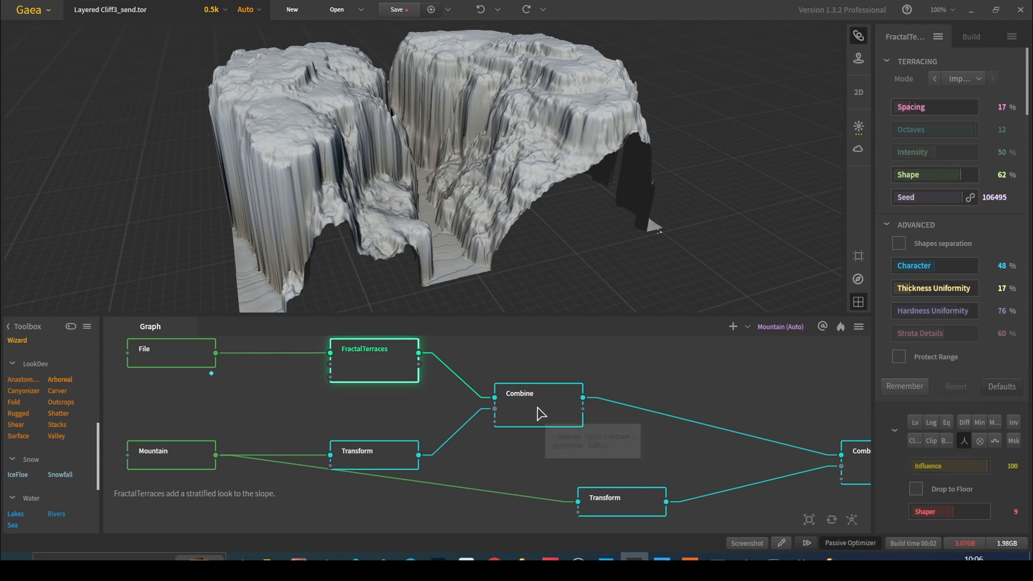
click(170, 457)
- Examine the second Combine node that adds the other transformed Mountain, viewing the terrain from another side
click(611, 437)
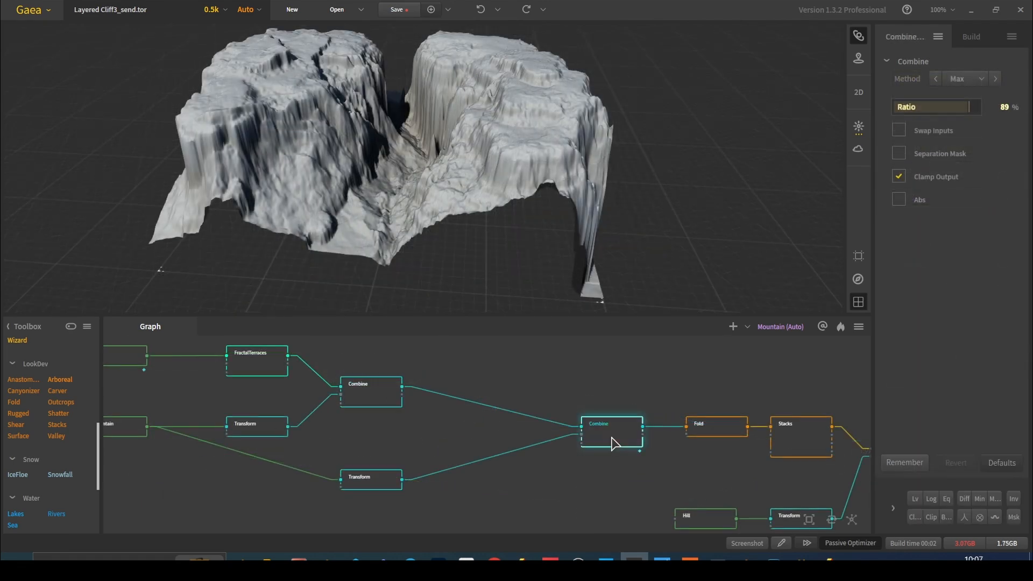
drag(480, 104, 380, 80)
drag(679, 473, 277, 432)
drag(595, 474, 569, 470)
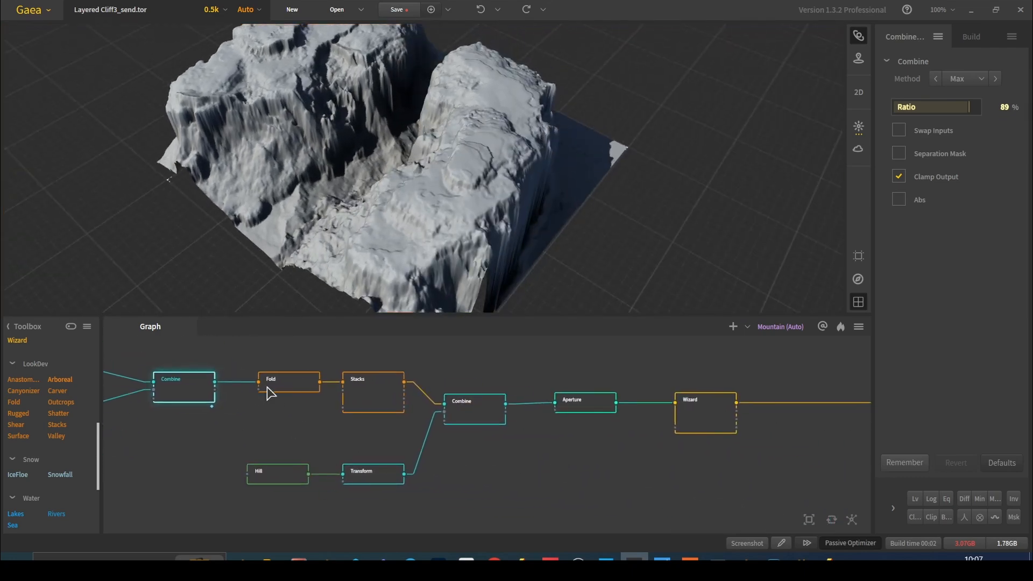
- Compare the Fold and Stacks nodes' effects on the combined terrain
click(306, 386)
click(355, 392)
click(299, 391)
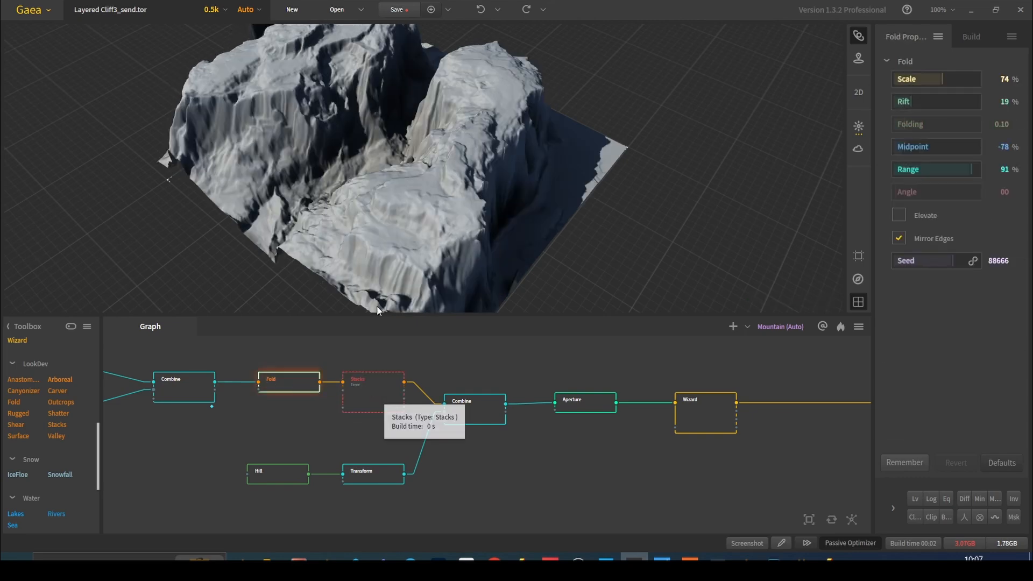
- Inspect the Hill node and its Transform, and compare the Stacks output with the Combine node that merges them
click(286, 476)
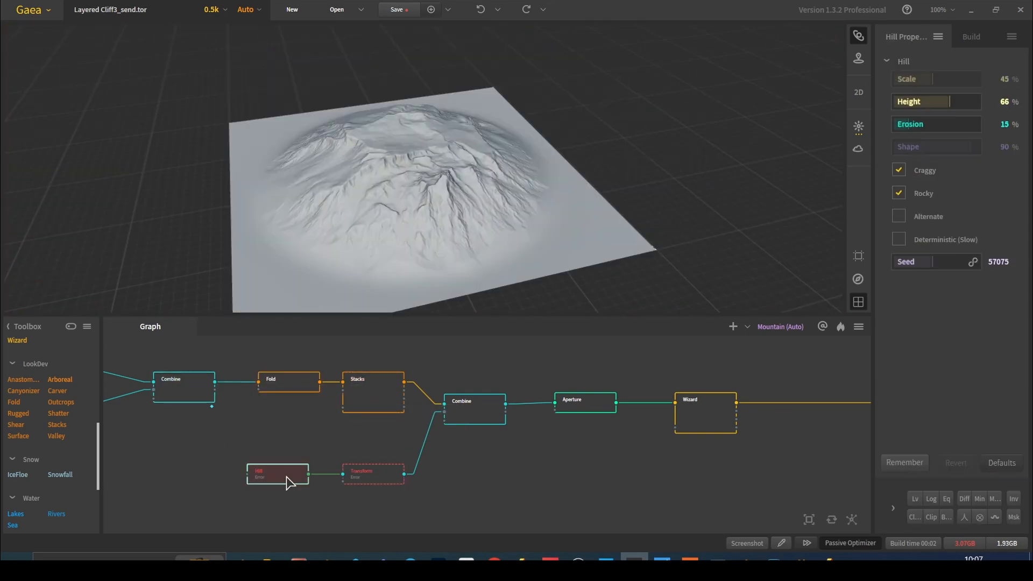
click(379, 479)
drag(518, 140, 424, 221)
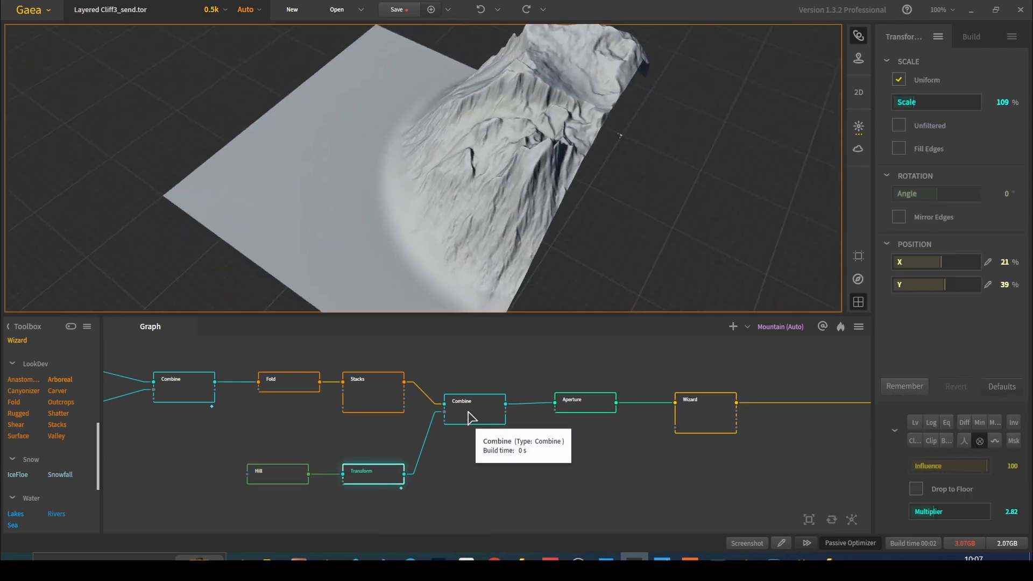
click(484, 417)
click(383, 390)
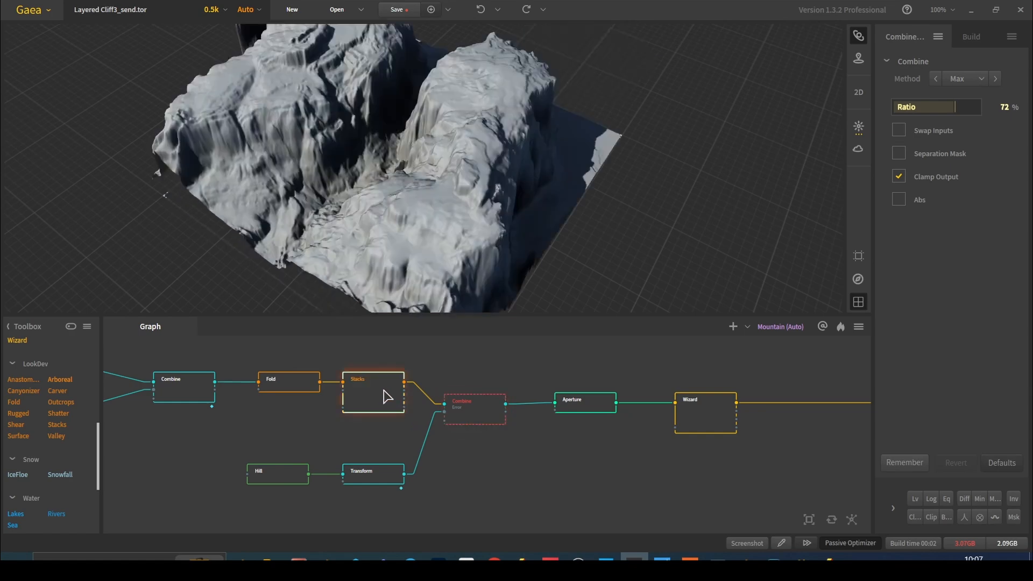
click(487, 415)
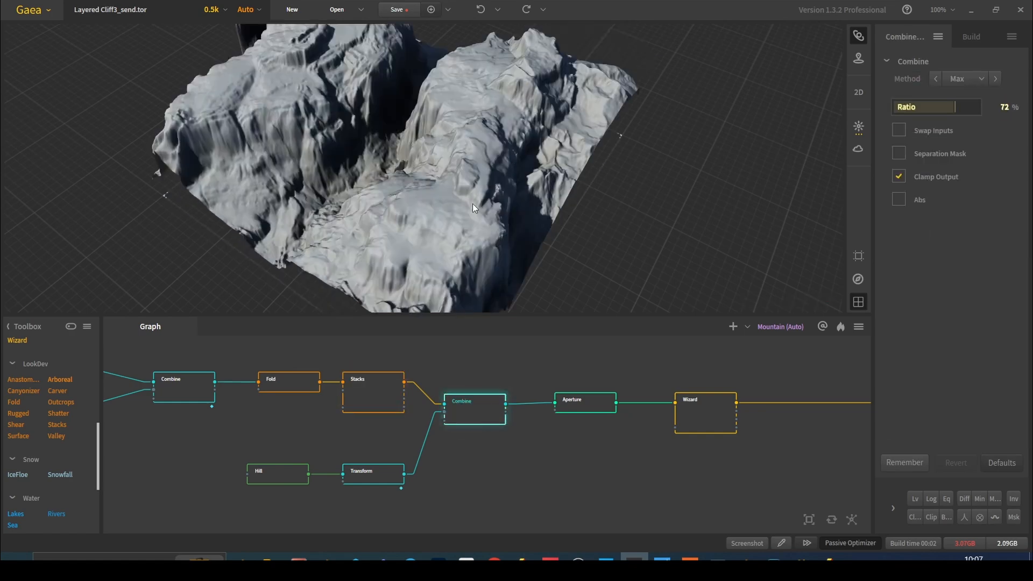
drag(582, 141, 535, 83)
- Examine the Aperture node's layered result on the combined cliff terrain up close
click(392, 402)
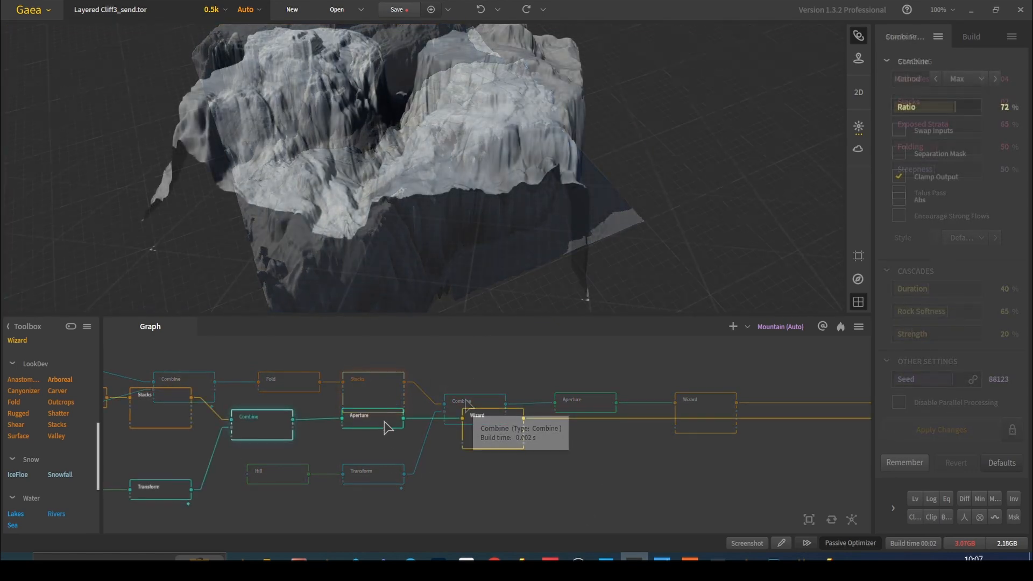
click(387, 418)
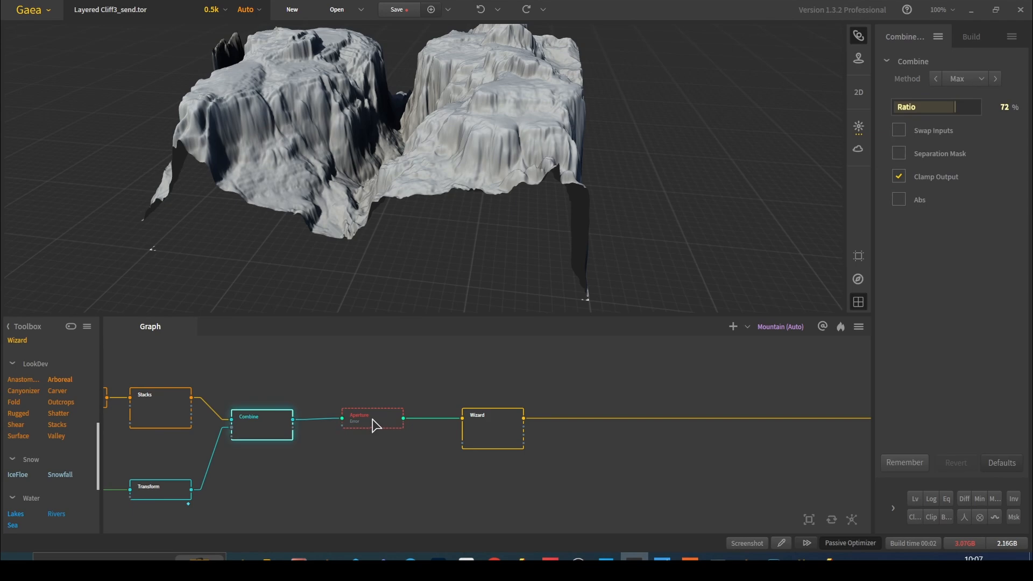
click(376, 422)
scroll(541, 134, up, 6)
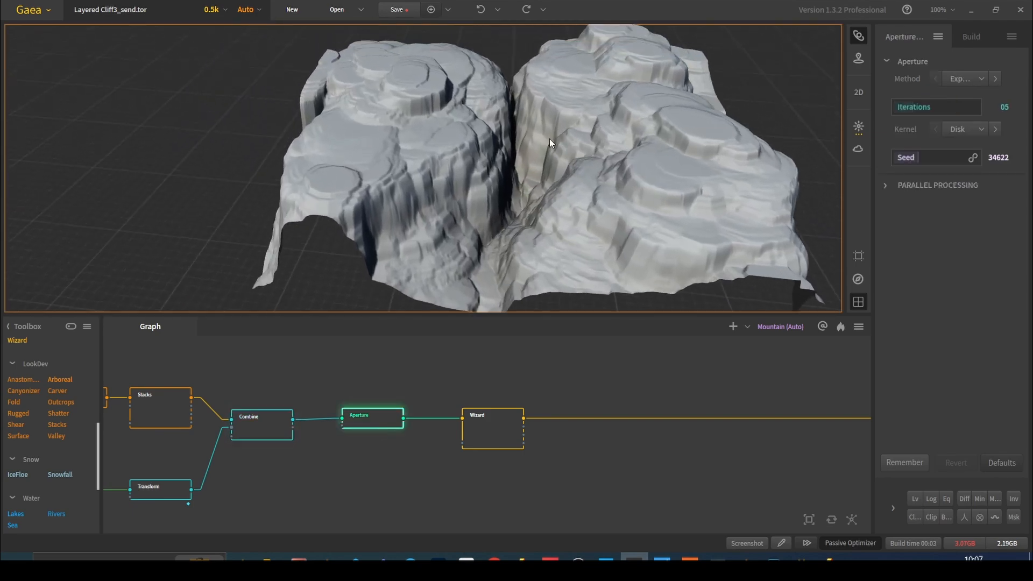
scroll(612, 149, down, 8)
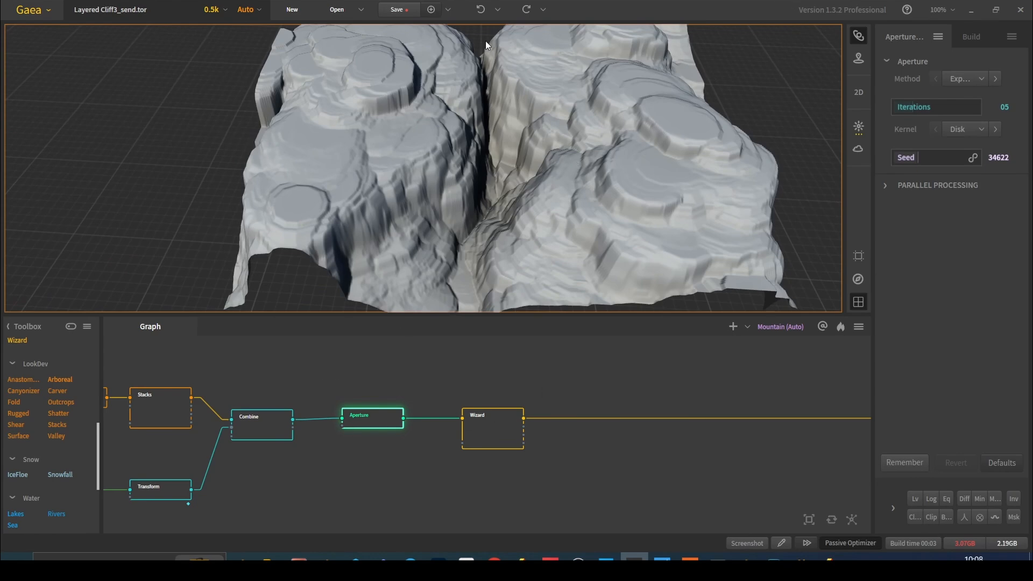
- Show the 2D view beside the 3D view, compare the Combine and Aperture results, and review the Aperture kernel options
click(859, 92)
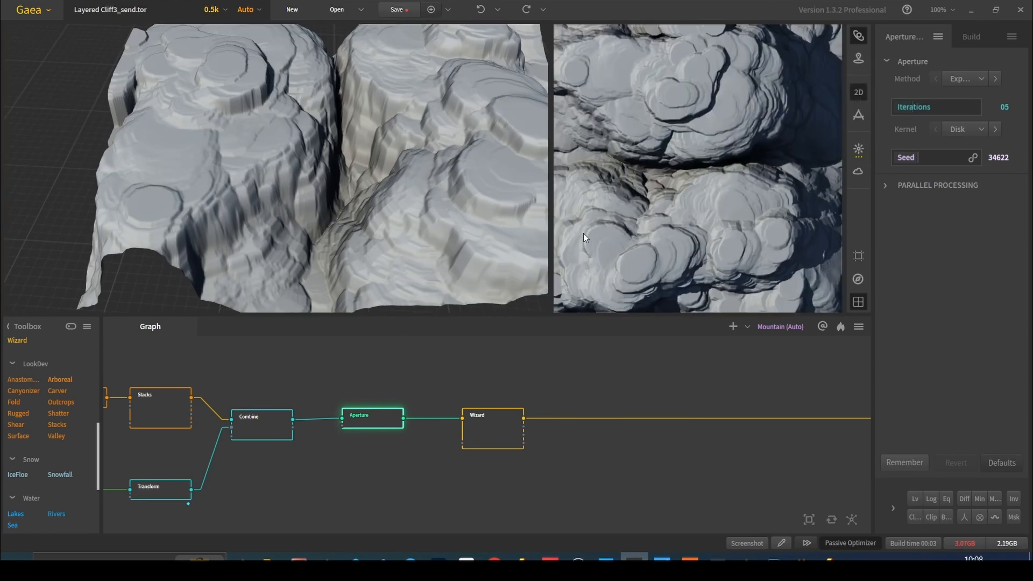
click(269, 428)
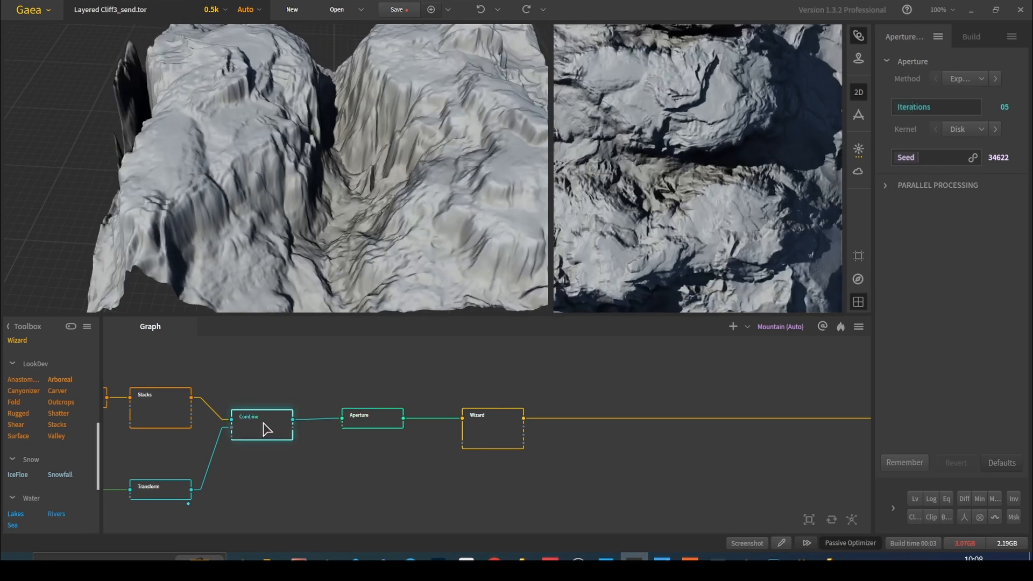
click(380, 428)
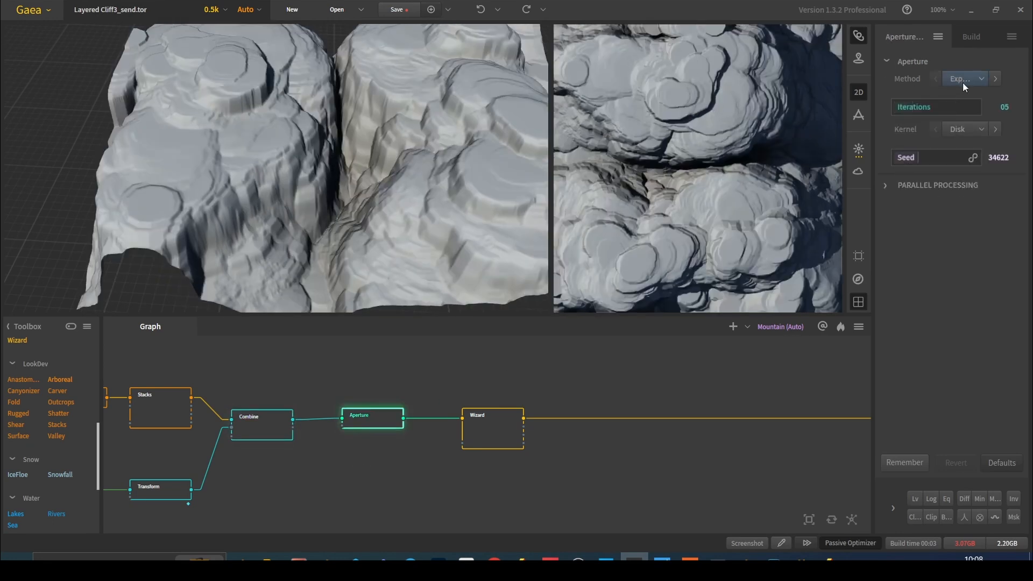
click(958, 132)
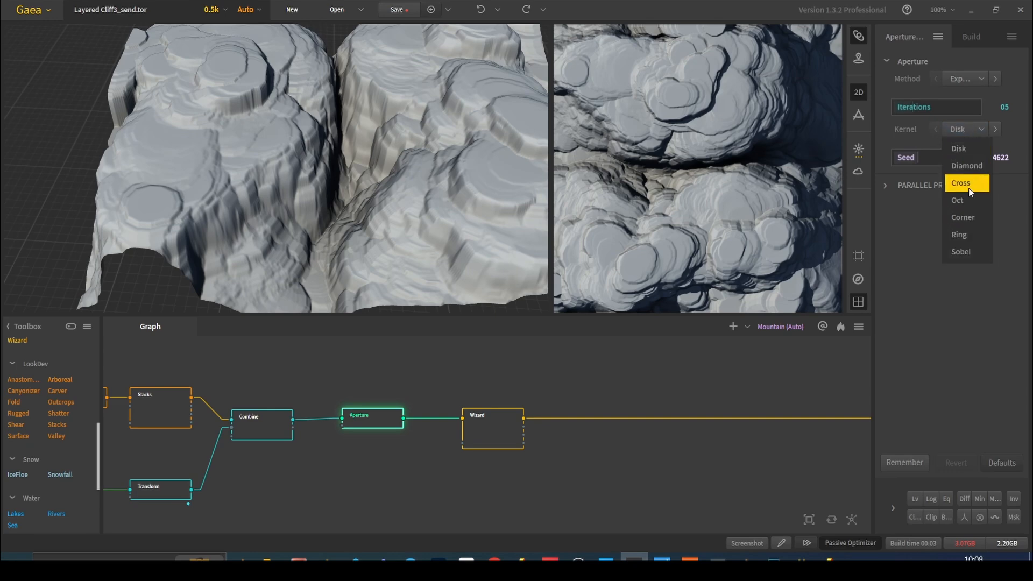
click(982, 341)
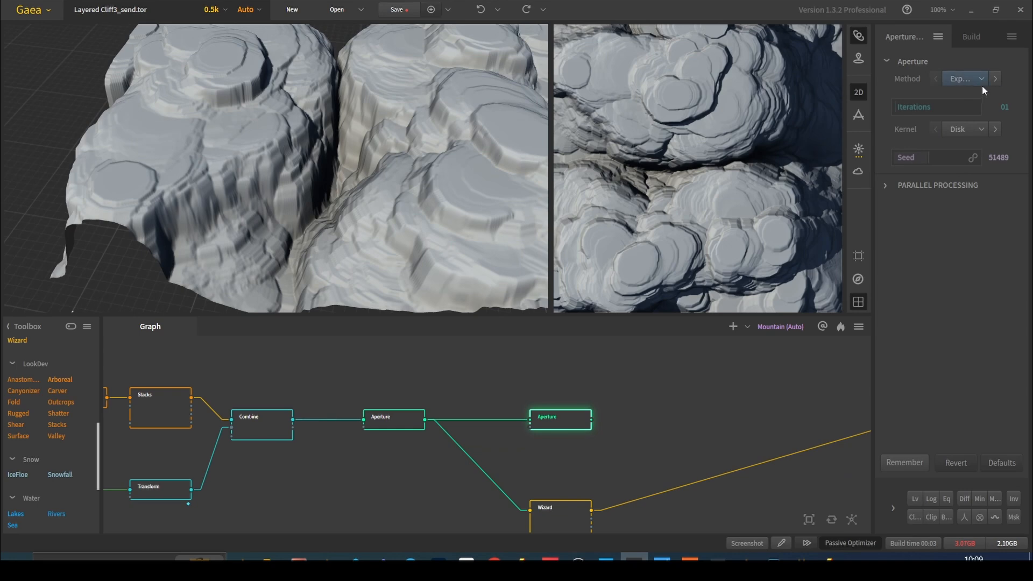
- Try a second Aperture node after the first using the Contract method with 6 iterations, examining the canyon floor before removing it
click(975, 79)
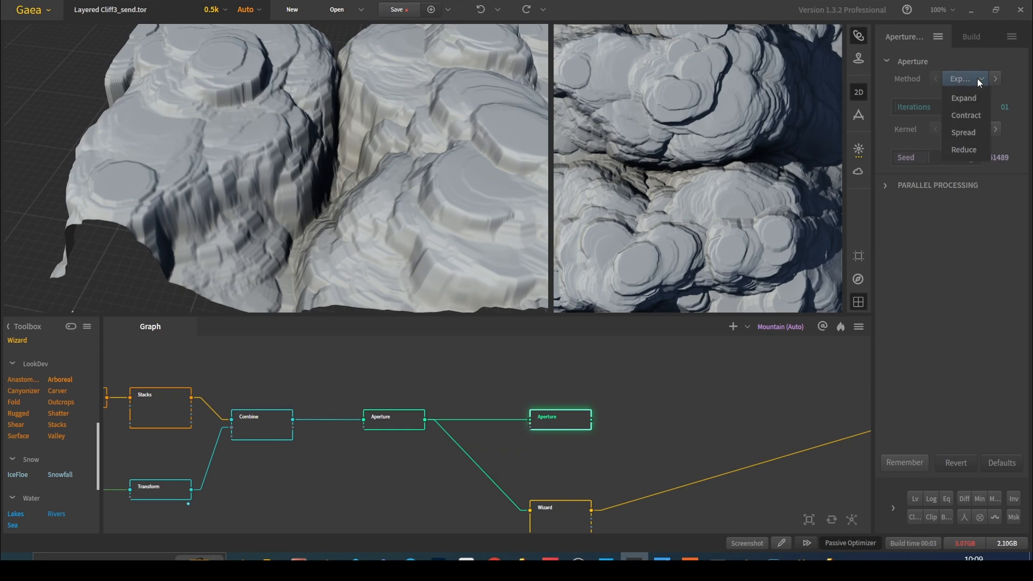
click(967, 115)
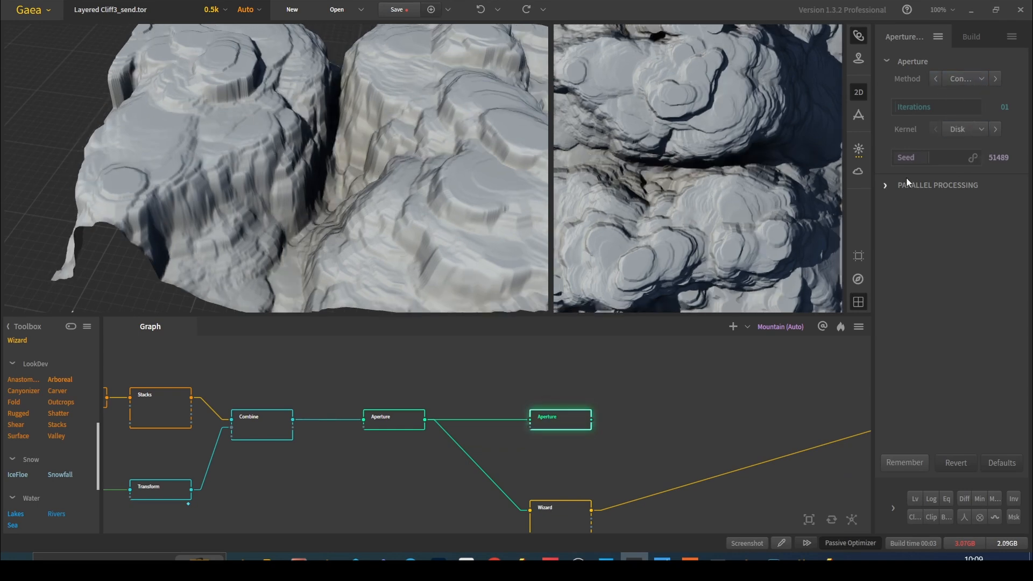
click(414, 428)
click(569, 418)
click(913, 108)
click(919, 108)
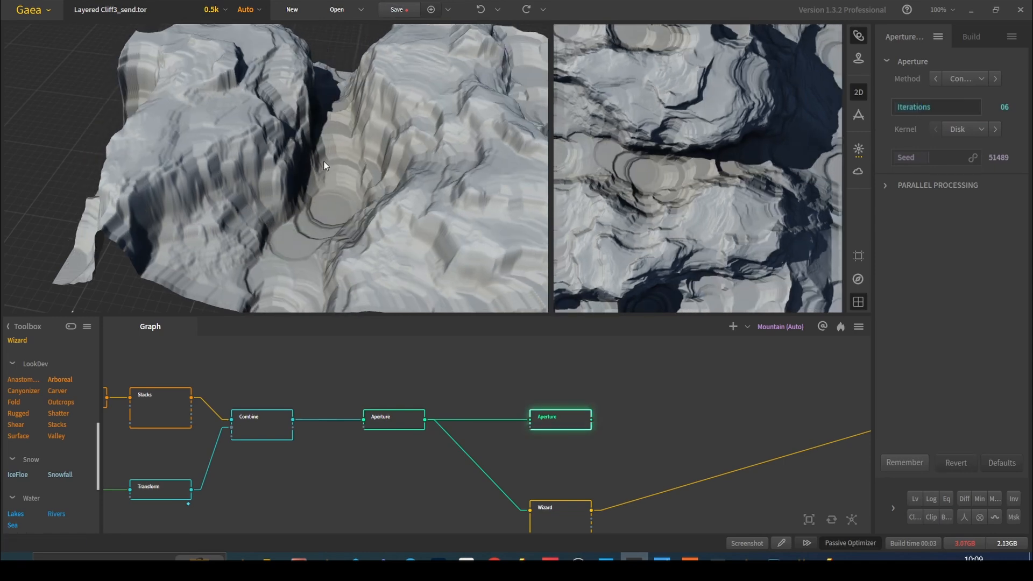
drag(472, 156, 434, 133)
scroll(433, 134, up, 3)
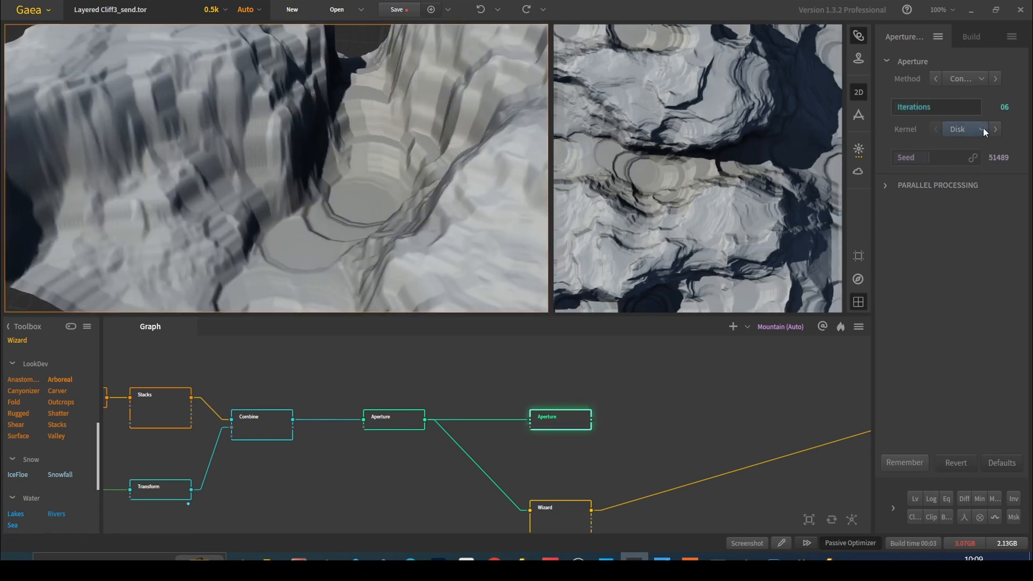
click(932, 108)
- Compare the Wizard node's erosion with the Aperture output, viewing the terrain from different angles
drag(323, 255, 376, 210)
drag(376, 209, 425, 191)
scroll(425, 190, down, 3)
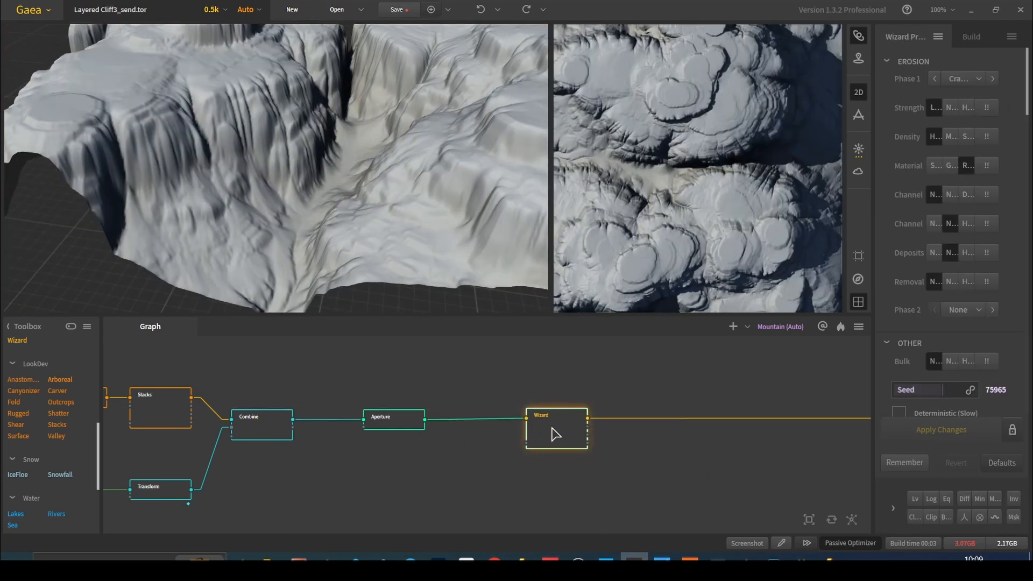
scroll(468, 177, down, 2)
mouse_move(451, 173)
mouse_down()
mouse_move(476, 176)
mouse_move(464, 171)
mouse_up()
click(404, 429)
click(550, 433)
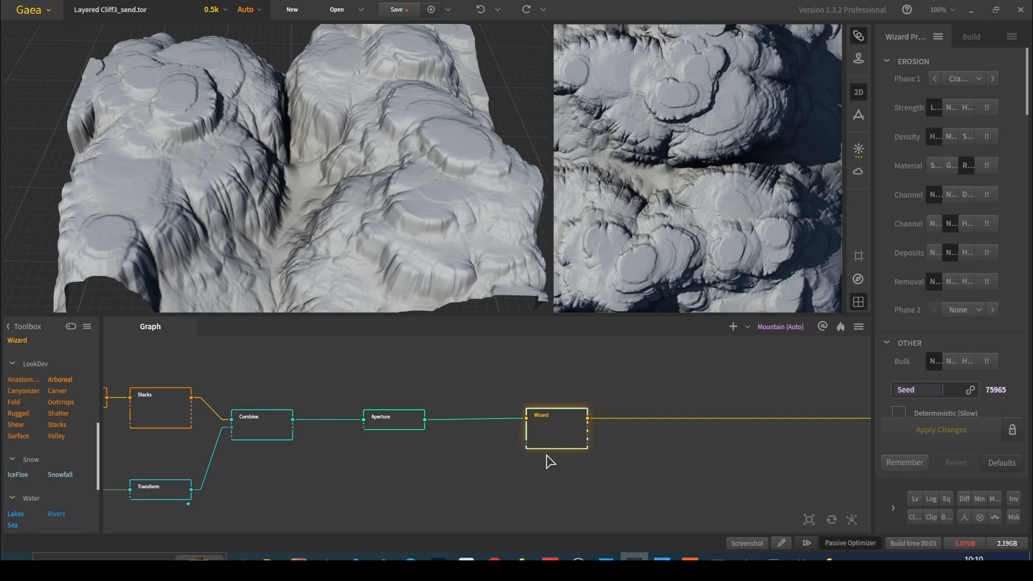
- Try Fast Erosion as the Wizard node's Phase 1 erosion type and apply the change
drag(872, 255, 778, 250)
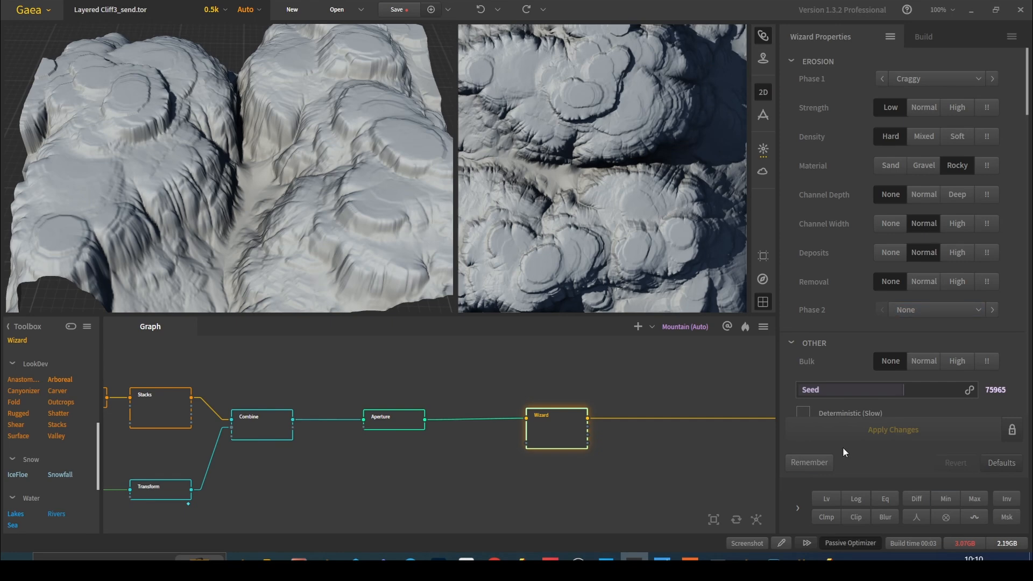
drag(783, 326, 842, 327)
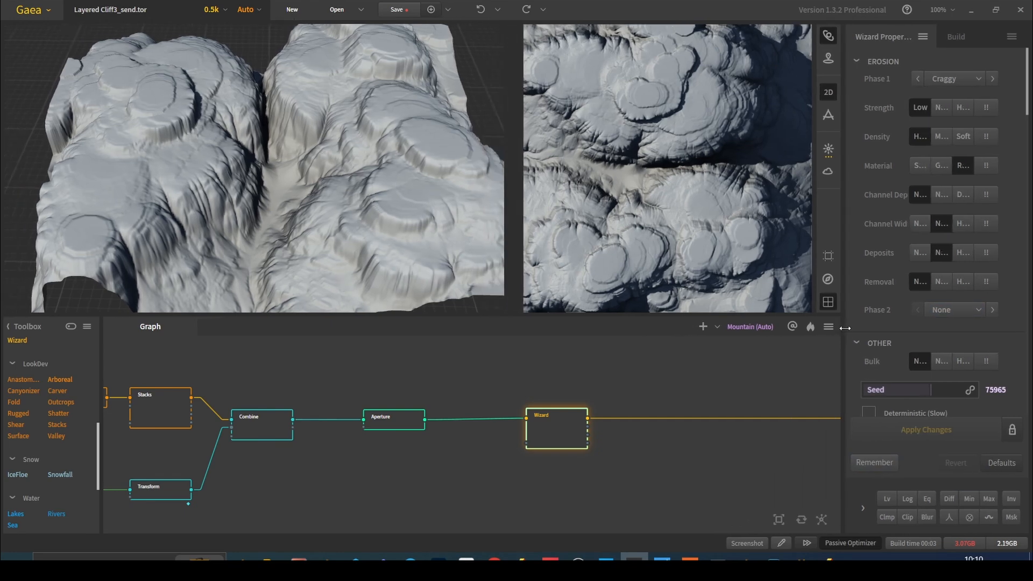
click(955, 78)
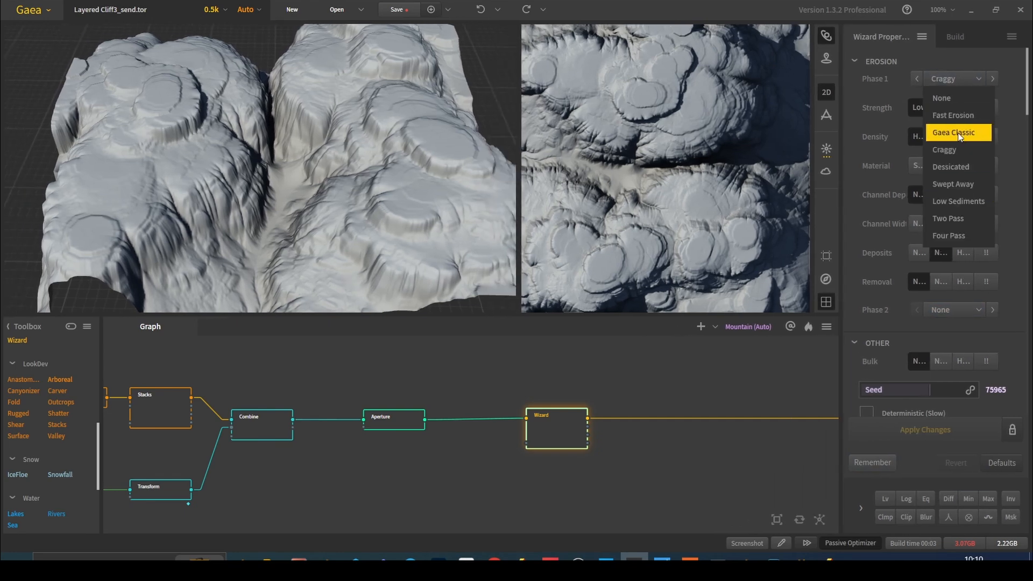
click(955, 113)
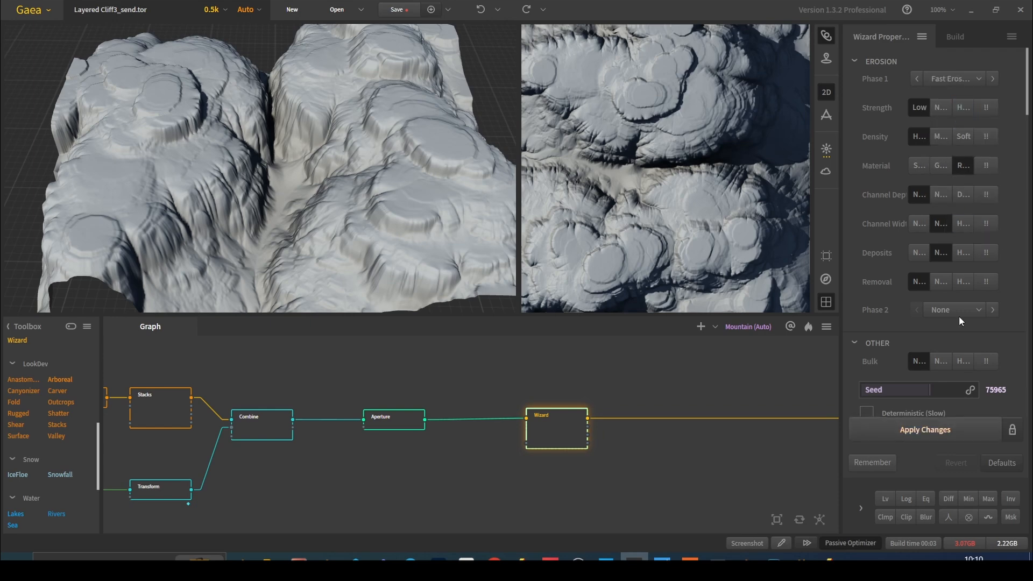
click(956, 430)
- Set the Wizard node's Phase 1 erosion back to Craggy and apply the change
click(943, 77)
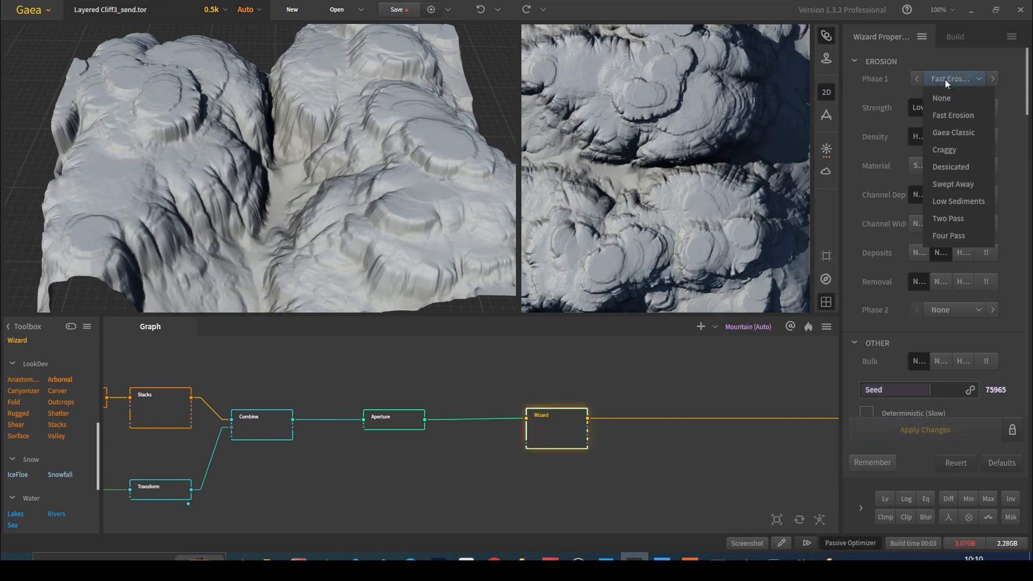
click(953, 154)
click(948, 435)
- Examine how the canyon branch and the transformed Wizard branch merge in the Combine node, including the Height node feeding its mask
scroll(564, 407, down, 2)
middle_drag(554, 410, 468, 441)
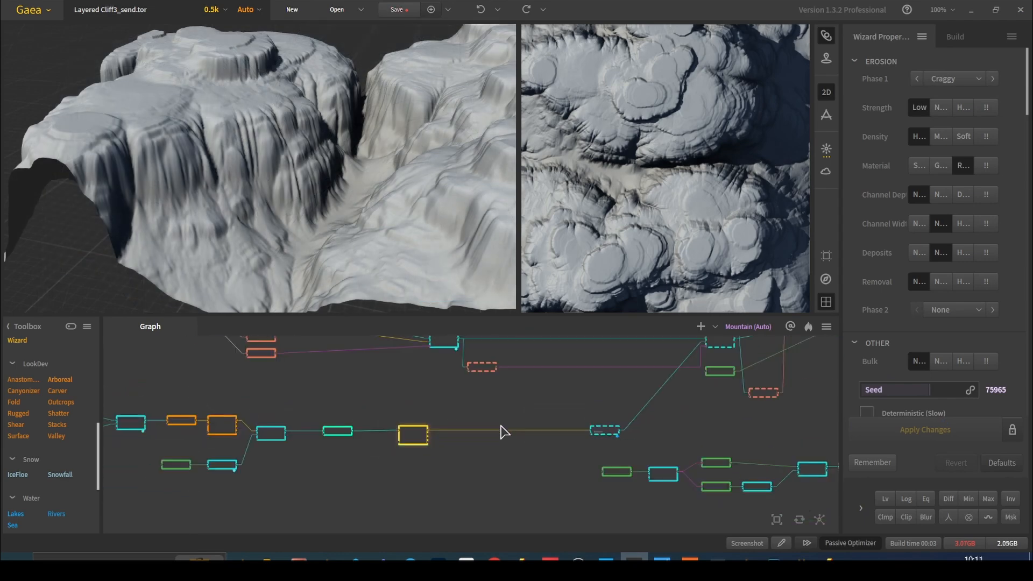
middle_drag(614, 439, 558, 464)
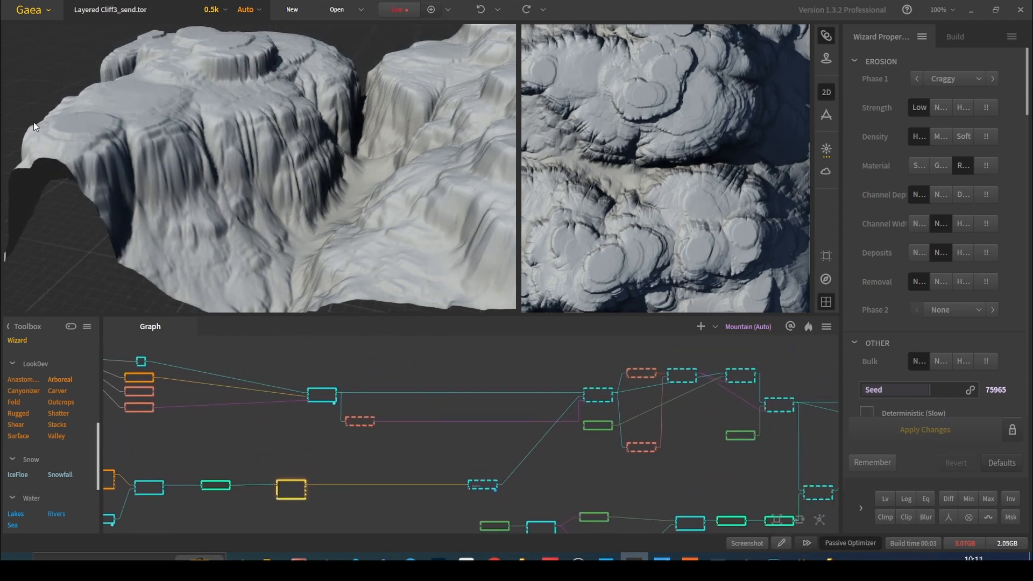
drag(401, 170, 428, 188)
scroll(428, 191, down, 3)
click(331, 396)
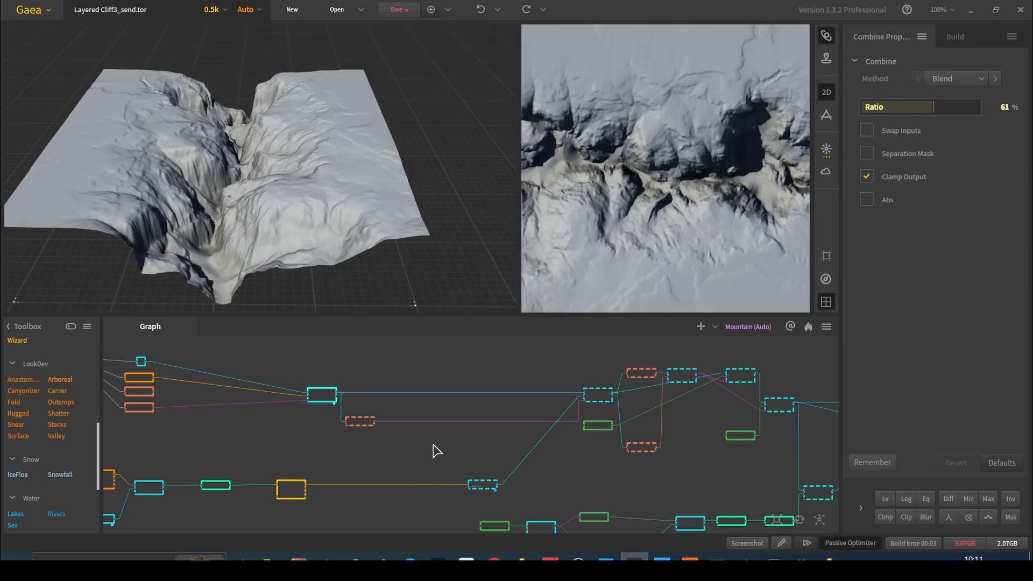
click(597, 397)
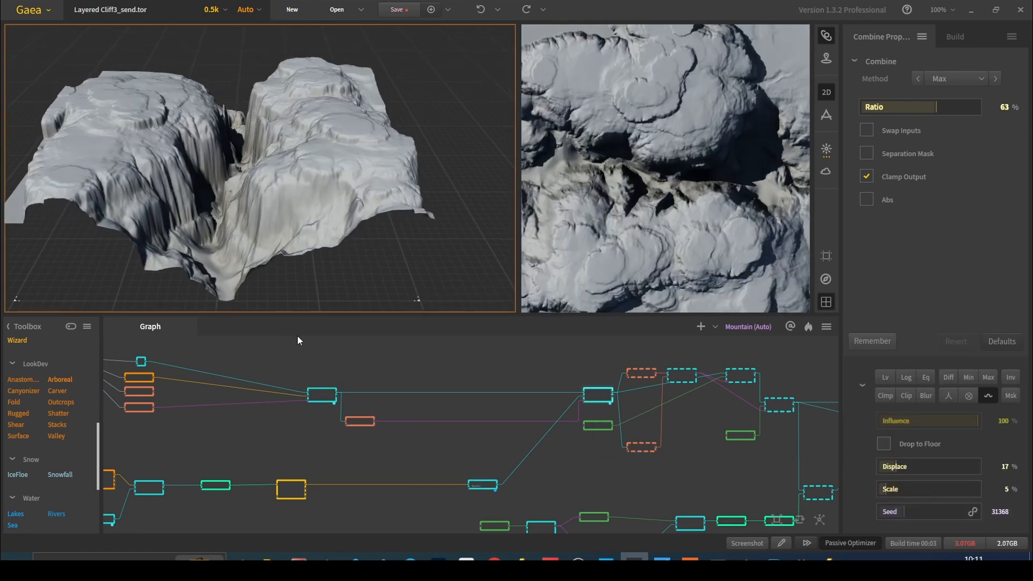
scroll(371, 442, up, 4)
click(361, 396)
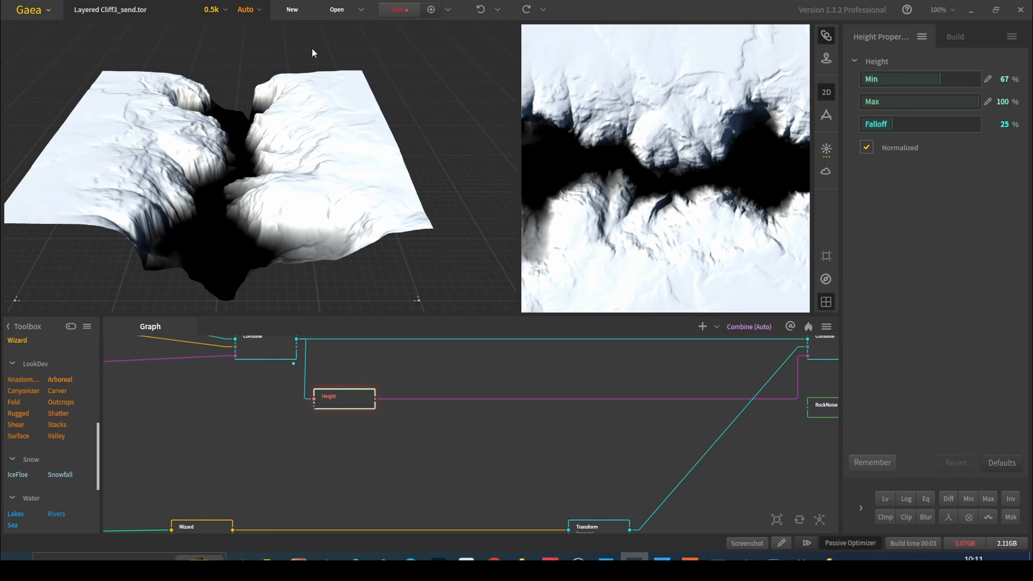
- Compare the canyon Combine, the Wizard branch and the Combine node that merges them to see what the merge adds to the terrain
click(550, 369)
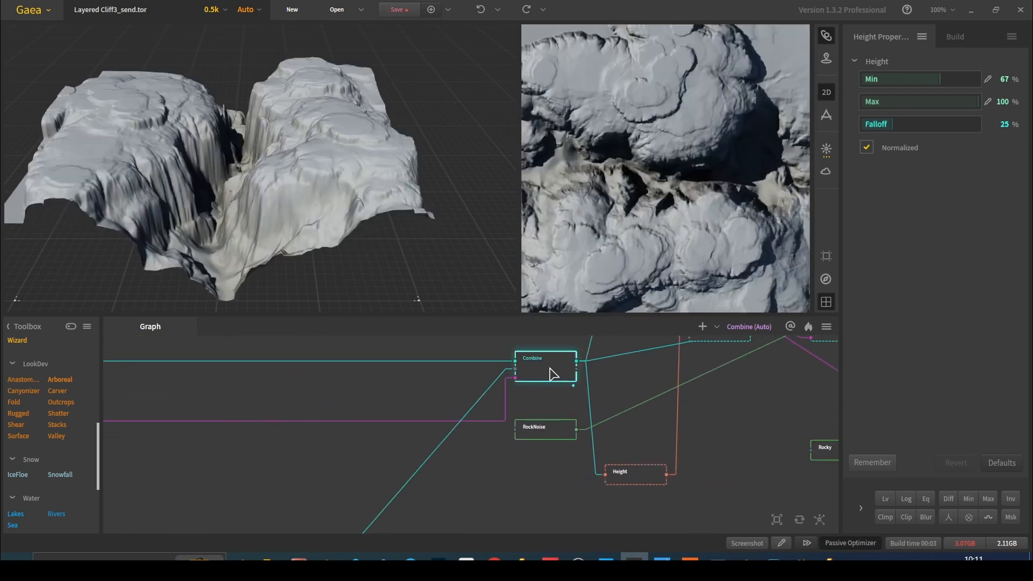
middle_drag(225, 376, 412, 405)
middle_drag(283, 427, 327, 396)
scroll(328, 397, down, 4)
click(242, 482)
click(269, 380)
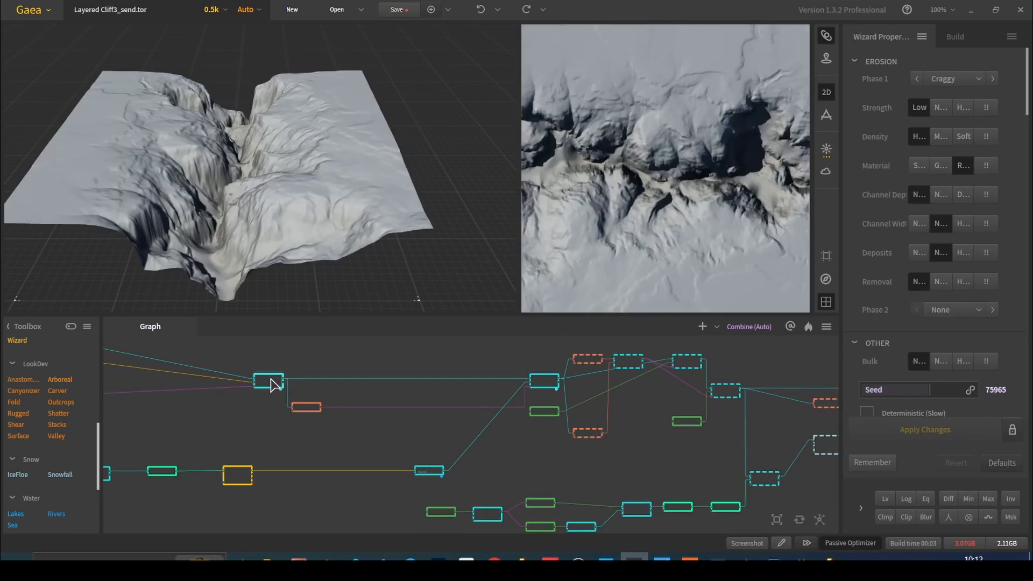
click(542, 378)
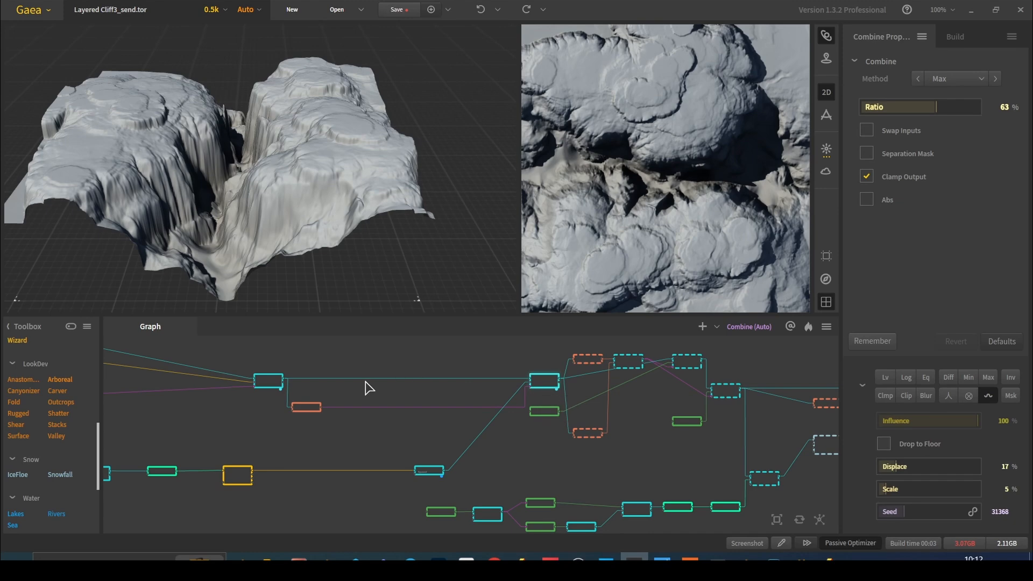
click(269, 380)
click(542, 382)
scroll(252, 170, up, 4)
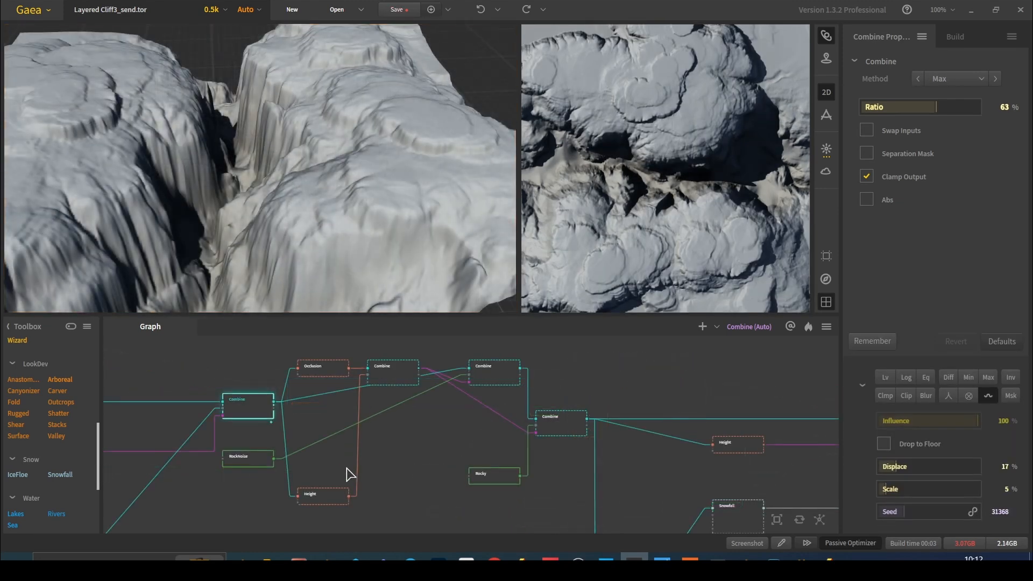
- Rearrange the RockNoise, Occlusion and mask Combine nodes after the merged terrain so their connections are easier to follow
drag(252, 473, 406, 486)
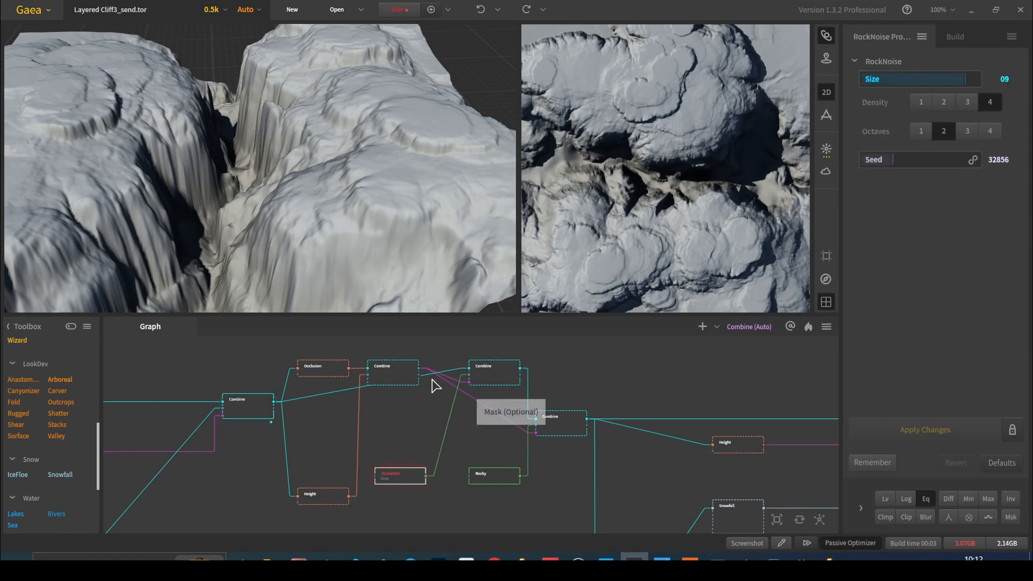
click(398, 384)
middle_drag(434, 411, 452, 415)
drag(415, 380, 421, 413)
drag(339, 373, 340, 356)
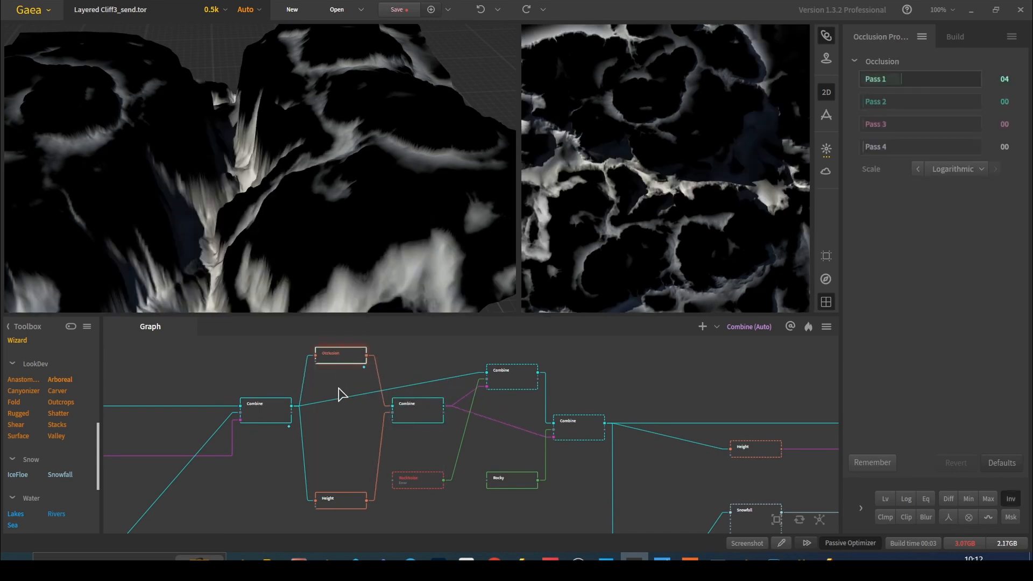
- Compare the merged terrain with the Occlusion and Height masks and check how the Combine node joins the two masks
click(282, 409)
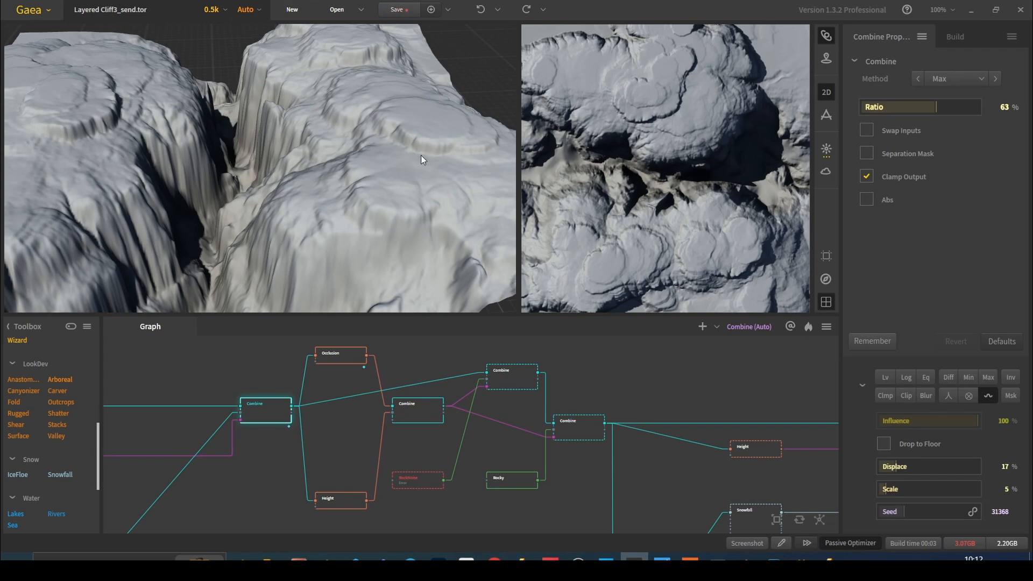
click(347, 357)
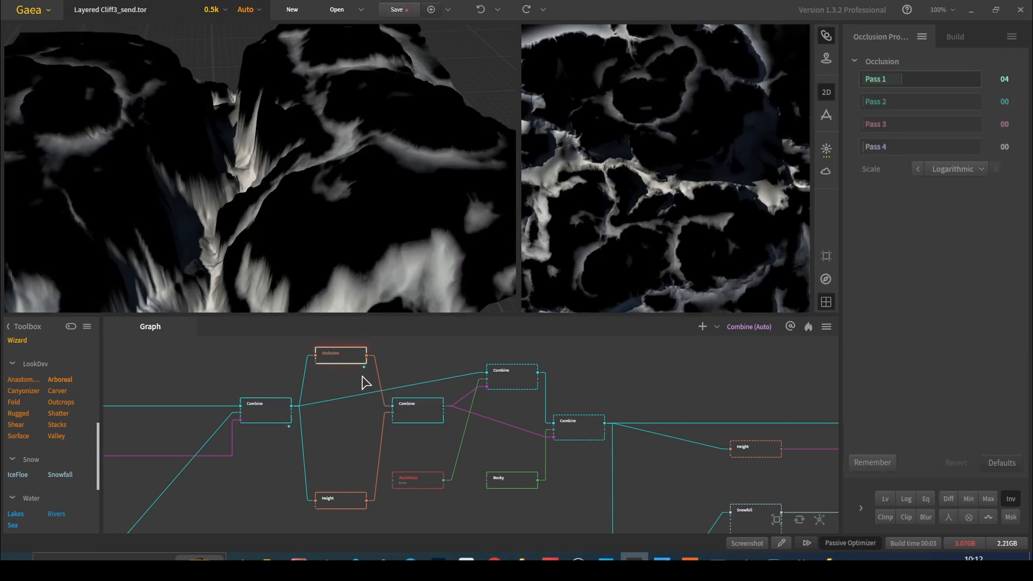
drag(378, 254, 435, 203)
click(350, 502)
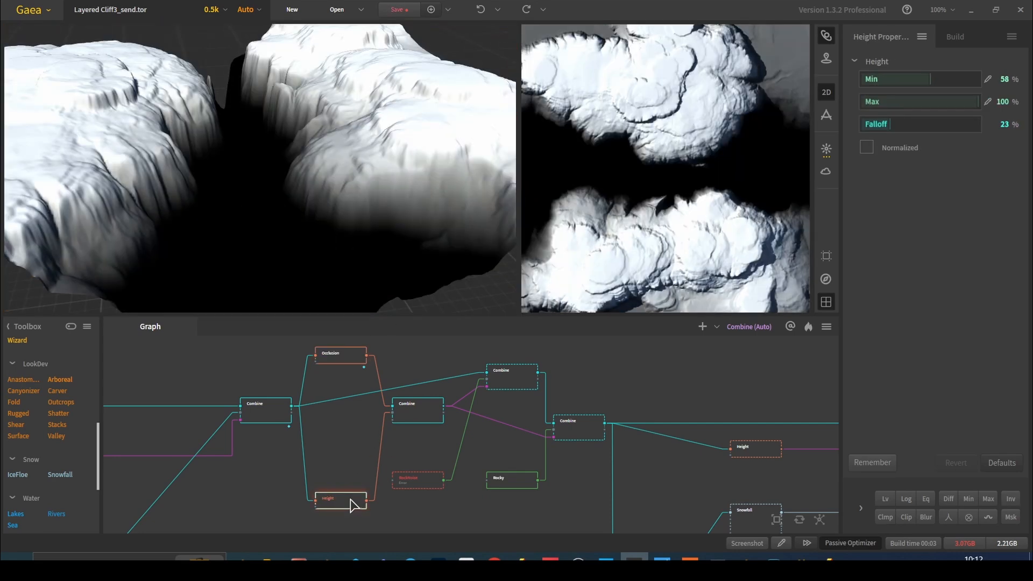
click(424, 415)
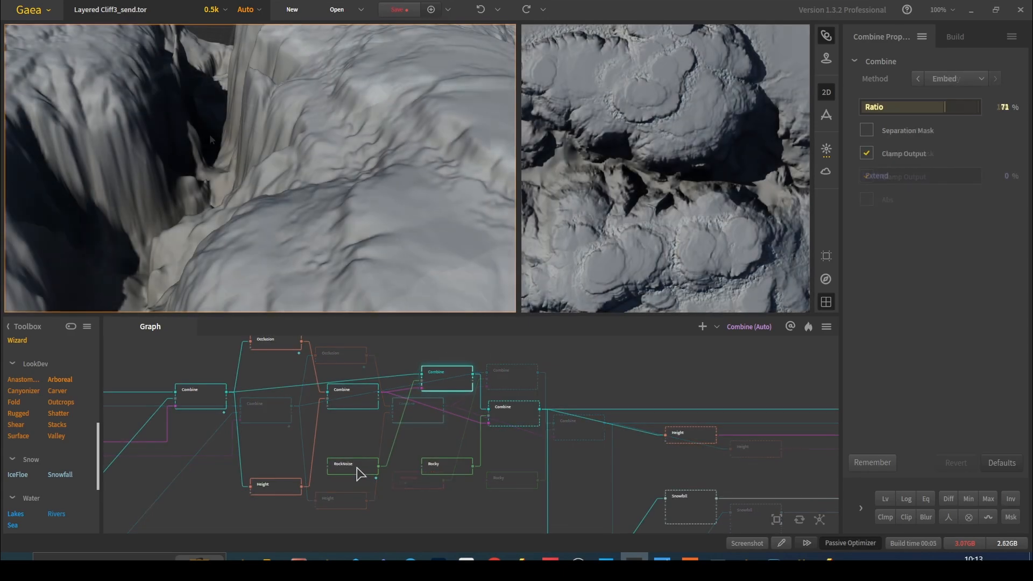
- Examine the RockNoise node's surface and its Eq modifier settings from a lower viewing angle
click(359, 473)
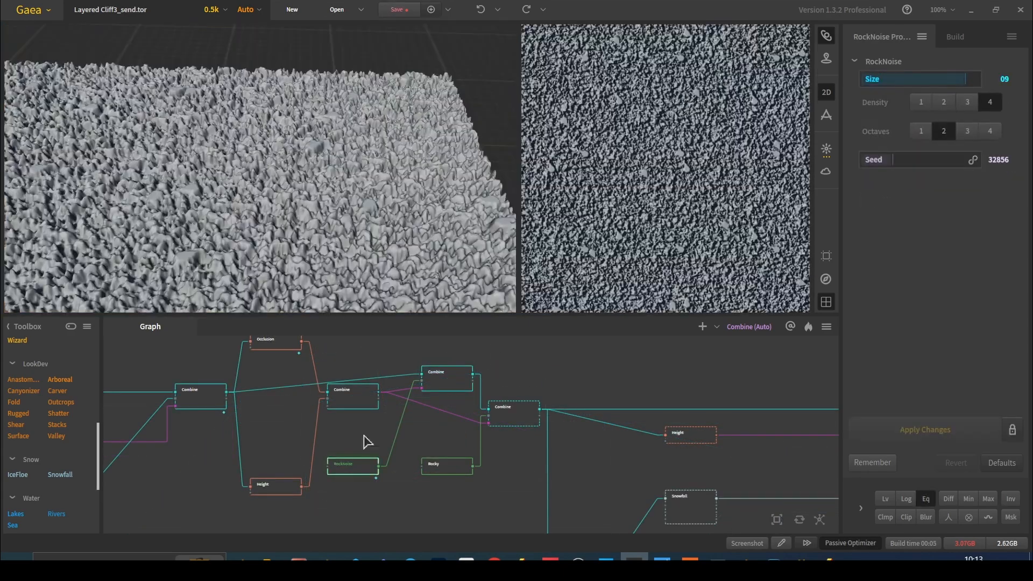
scroll(343, 197, up, 3)
drag(376, 217, 370, 186)
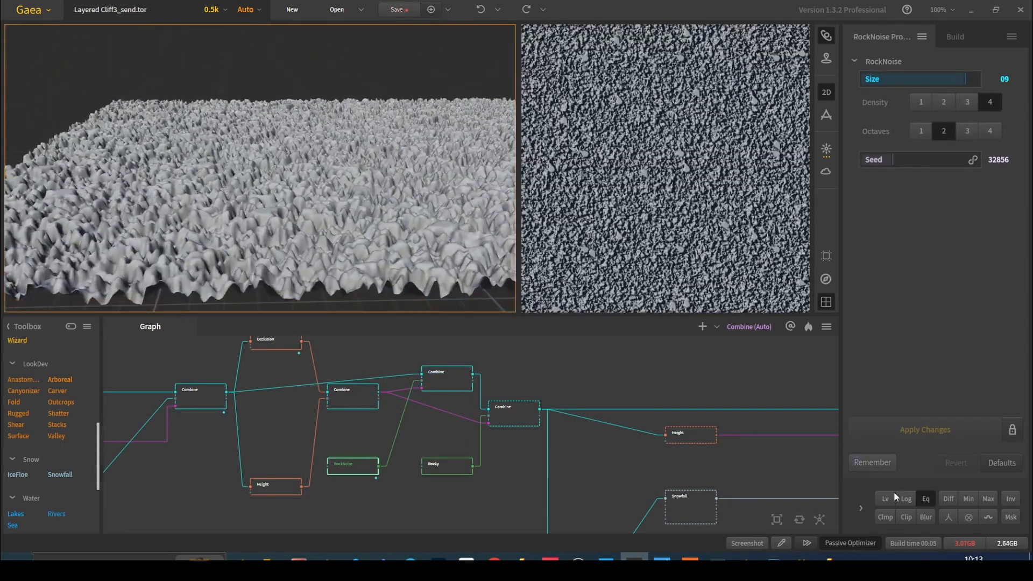
click(860, 507)
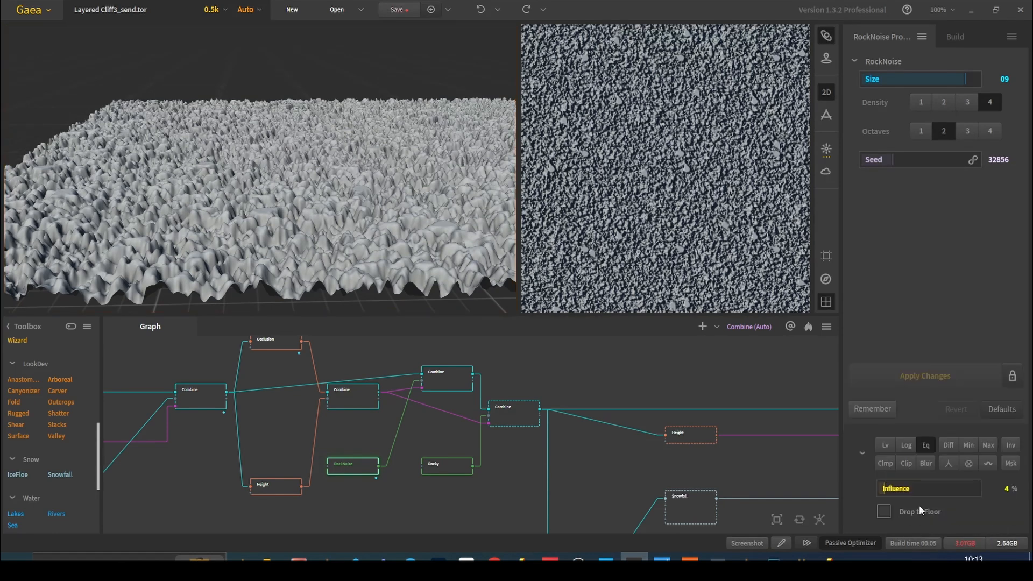
click(925, 446)
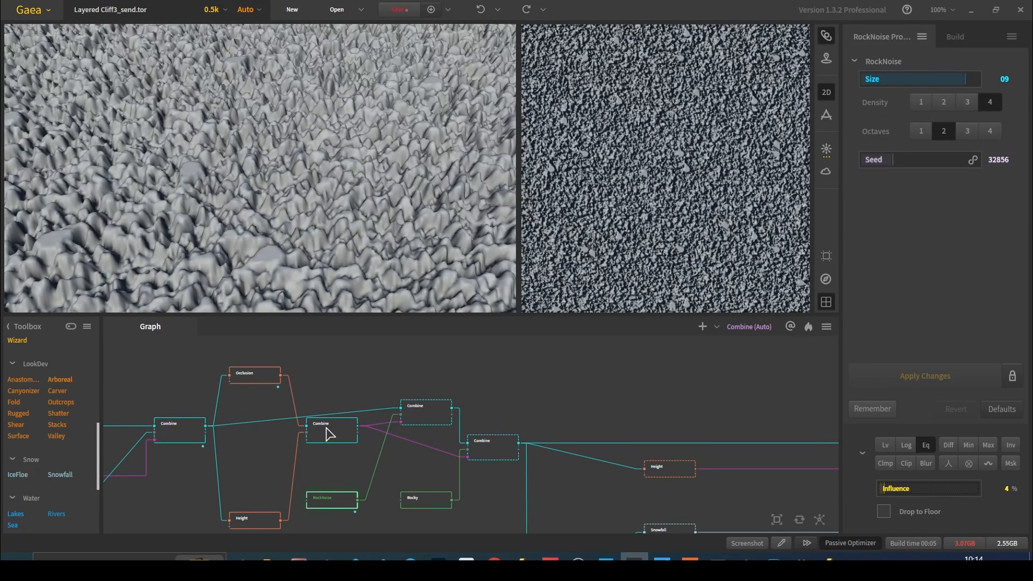
- Preview the Combine node that embeds the RockNoise in the terrain and set the preview resolution to 1k
click(325, 427)
click(429, 422)
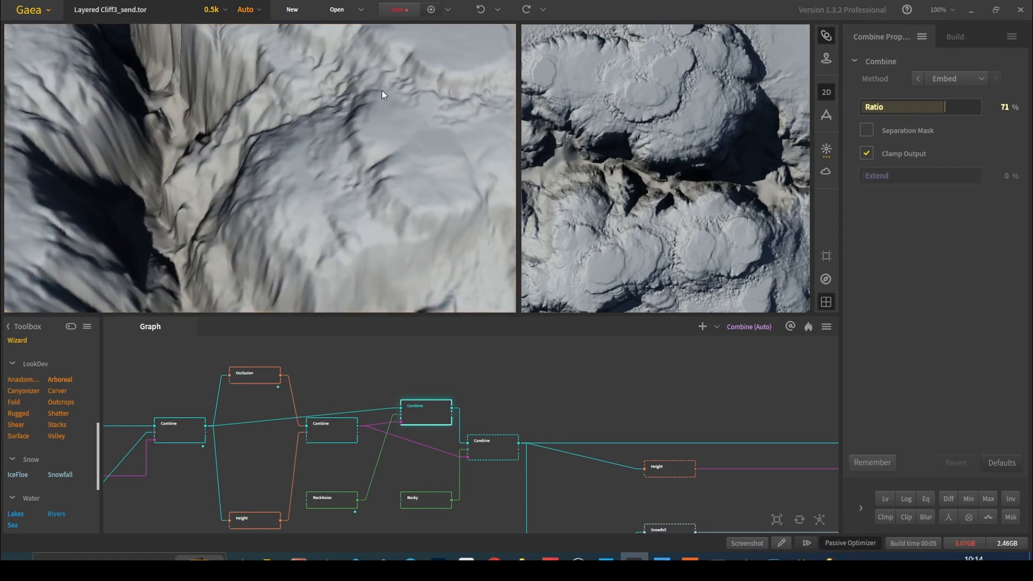
click(211, 15)
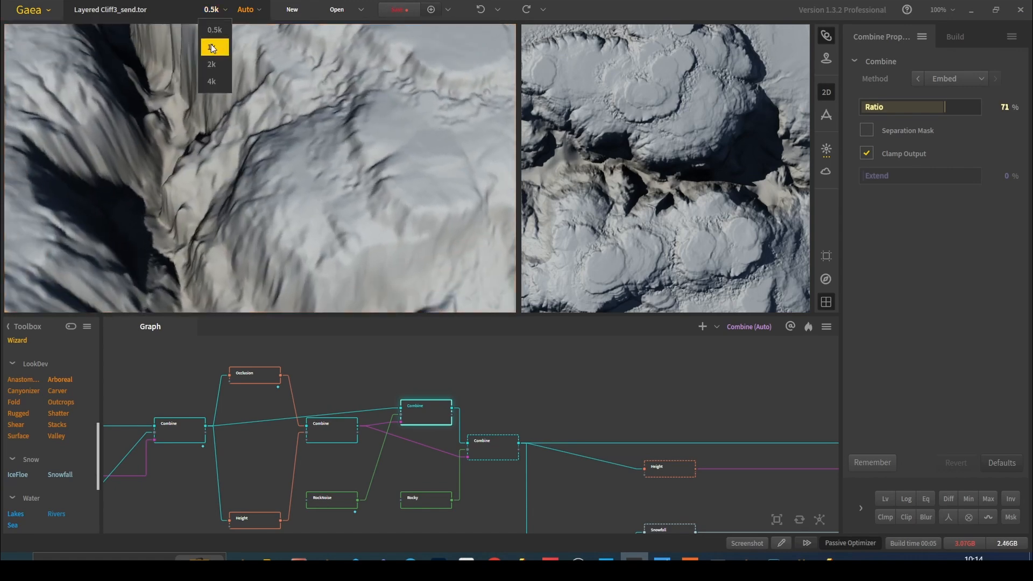
click(214, 46)
mouse_move(355, 75)
mouse_down()
mouse_move(384, 78)
mouse_move(347, 65)
mouse_up()
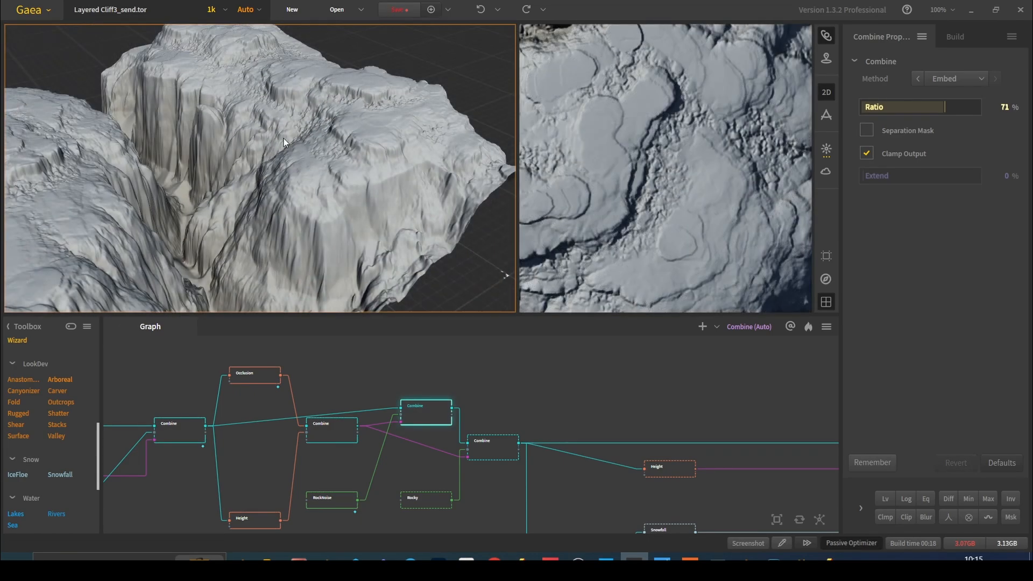
- Examine the Rocky node's surface and compare it with the RockNoise node's surface
drag(397, 452, 408, 415)
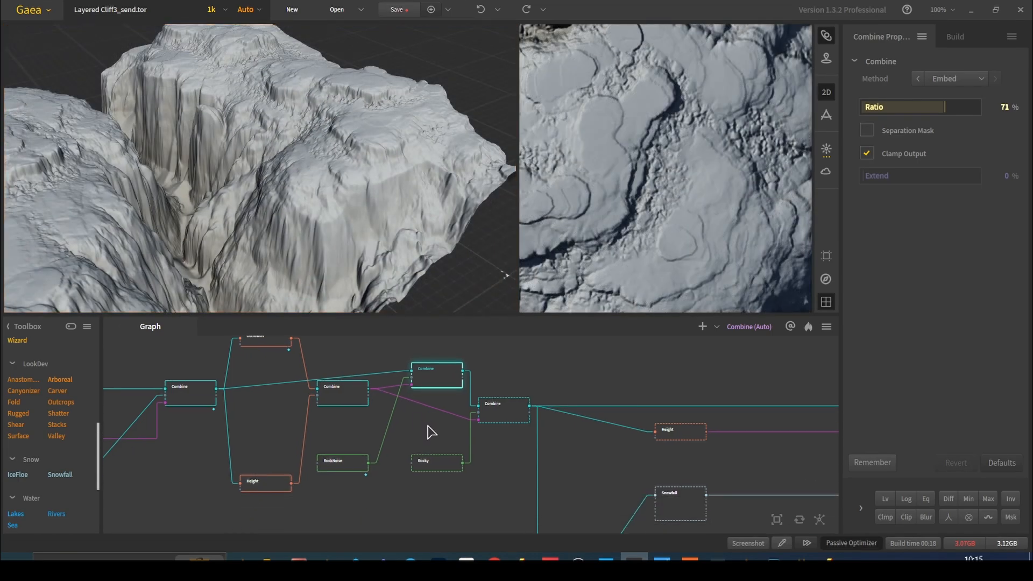
click(443, 467)
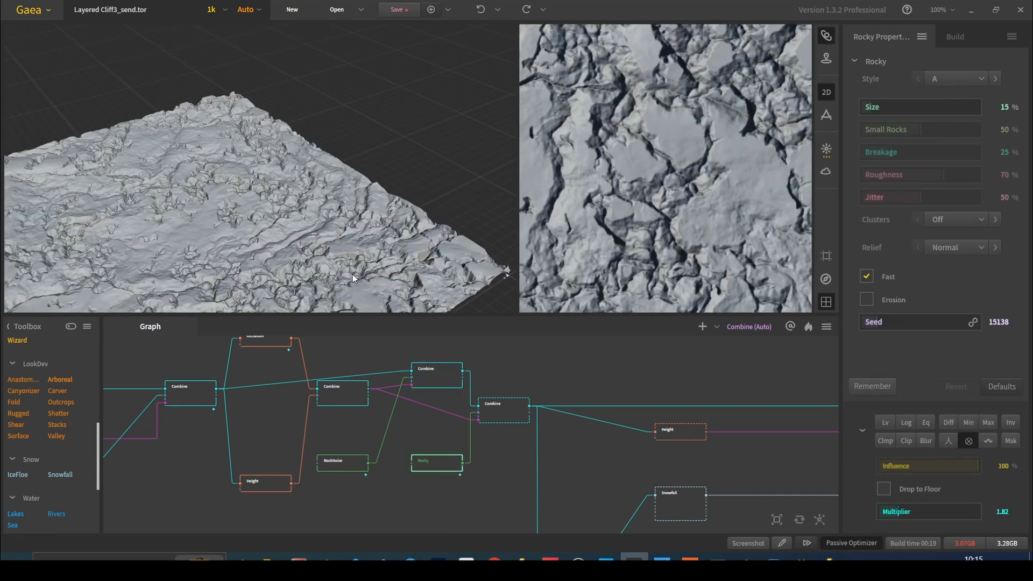
drag(389, 205, 351, 202)
click(347, 465)
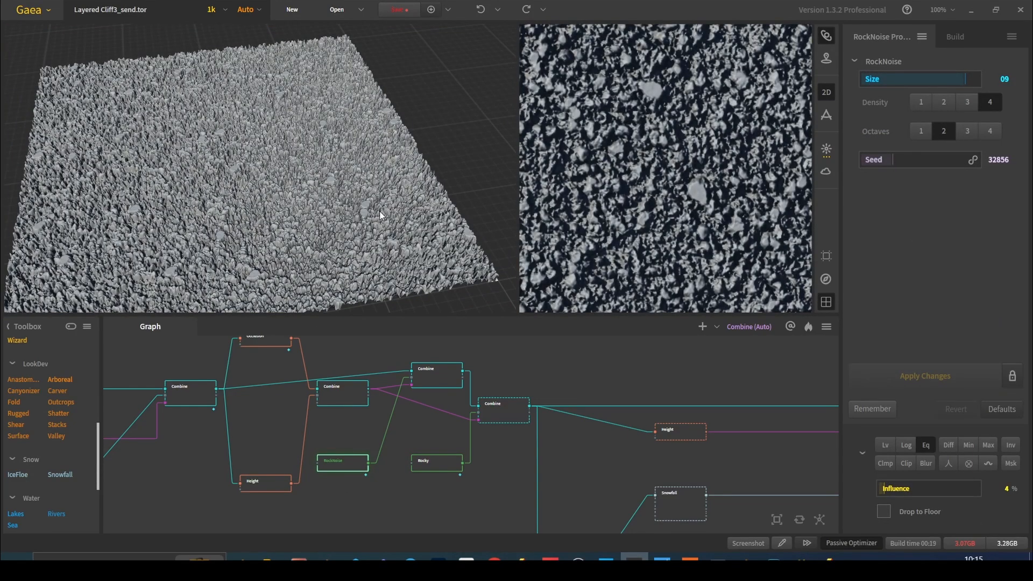
click(432, 466)
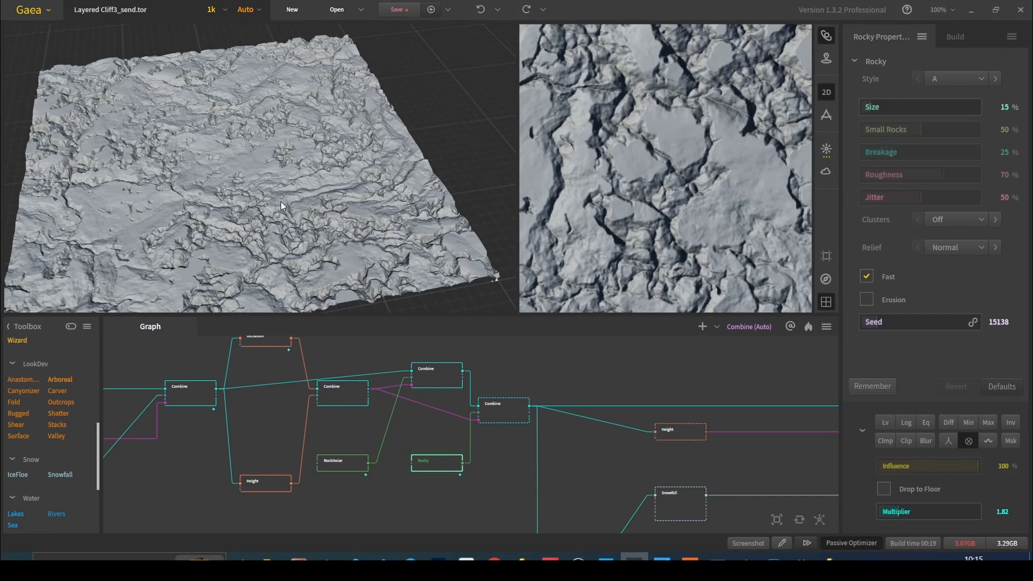
drag(282, 202, 276, 225)
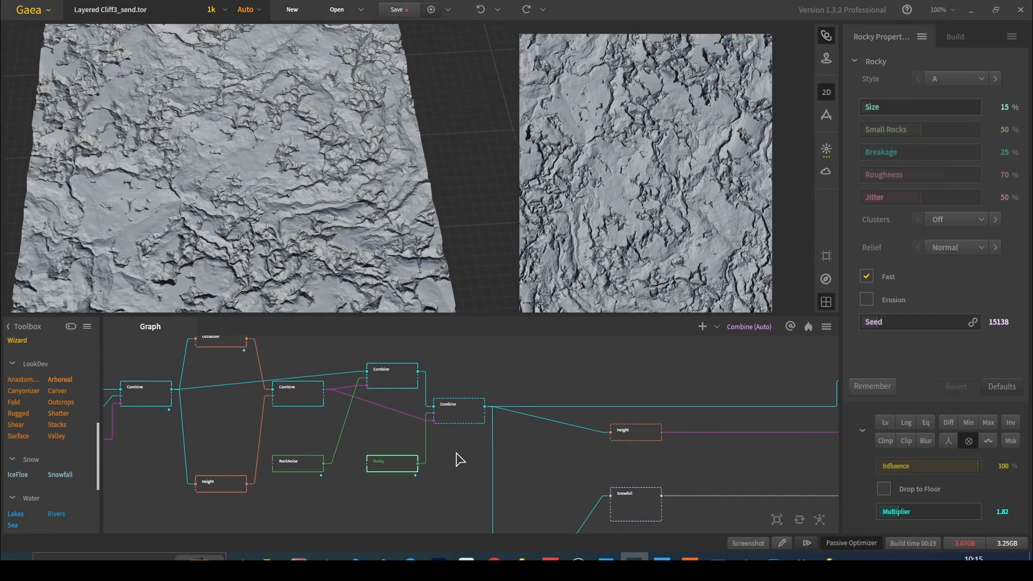
- Compare the terrain of the Embed Combine node with the following Add Combine node that brings in the Rocky surface
click(406, 381)
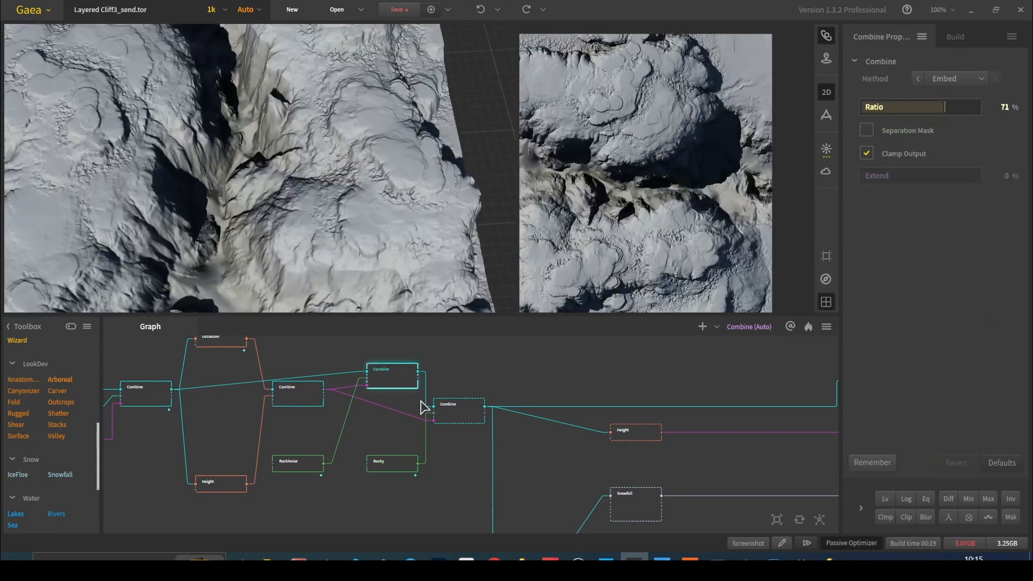
click(457, 420)
drag(324, 180, 353, 132)
click(396, 370)
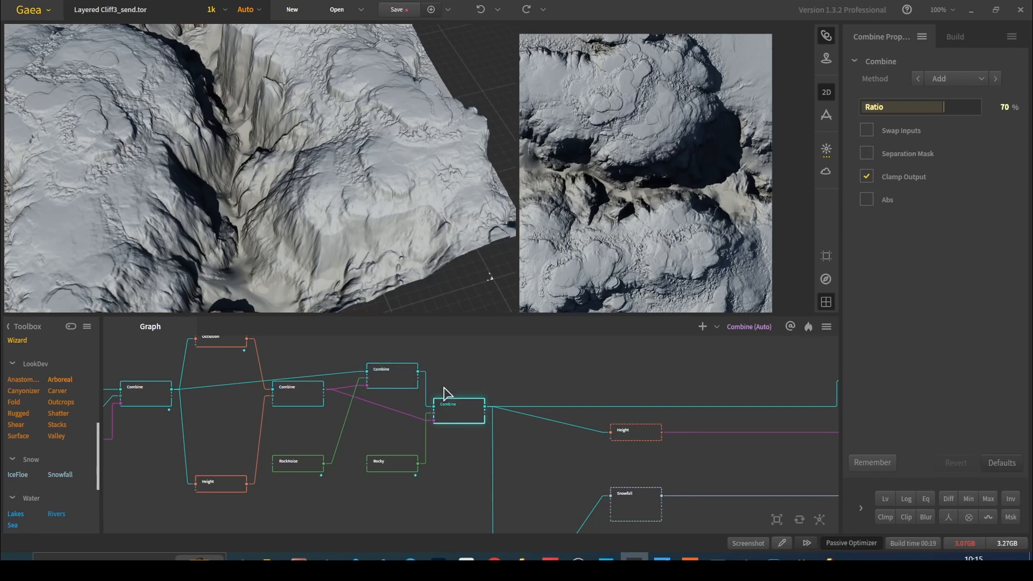
click(456, 415)
- Inspect the start of the lower texture branch: the Rocky node, the Displace node and the first LineNoise node
scroll(488, 429, down, 5)
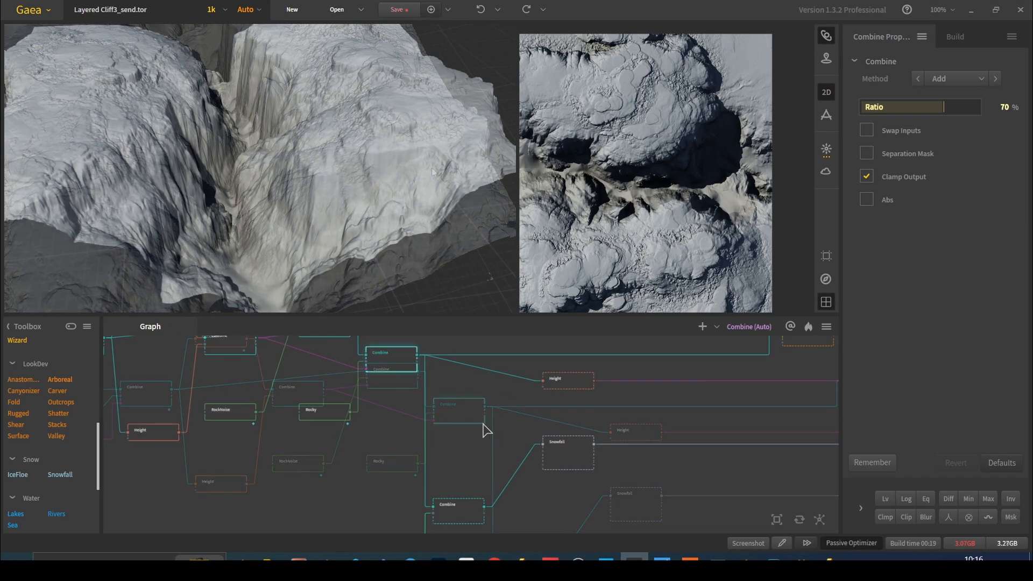
scroll(526, 416, up, 6)
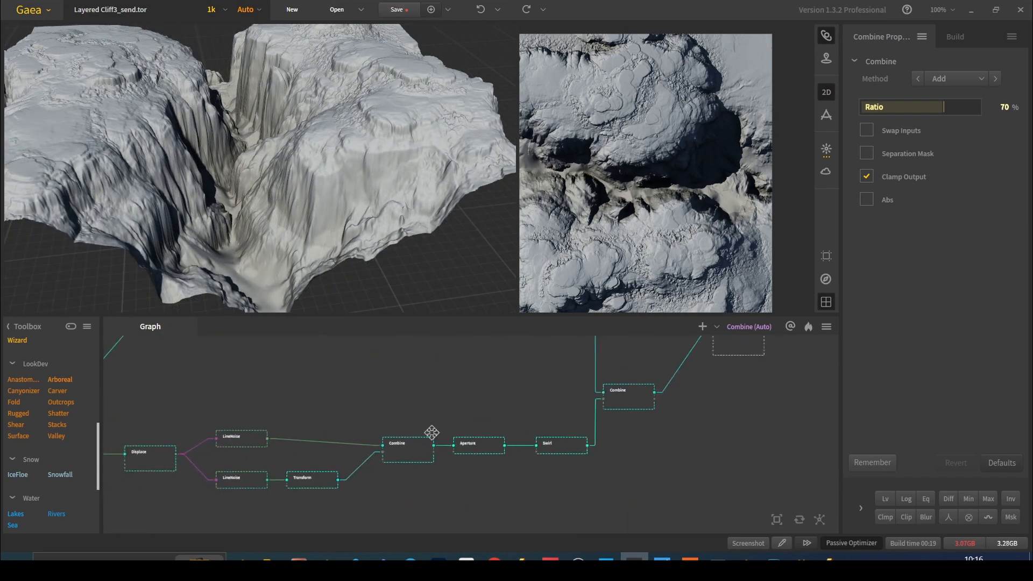
click(275, 451)
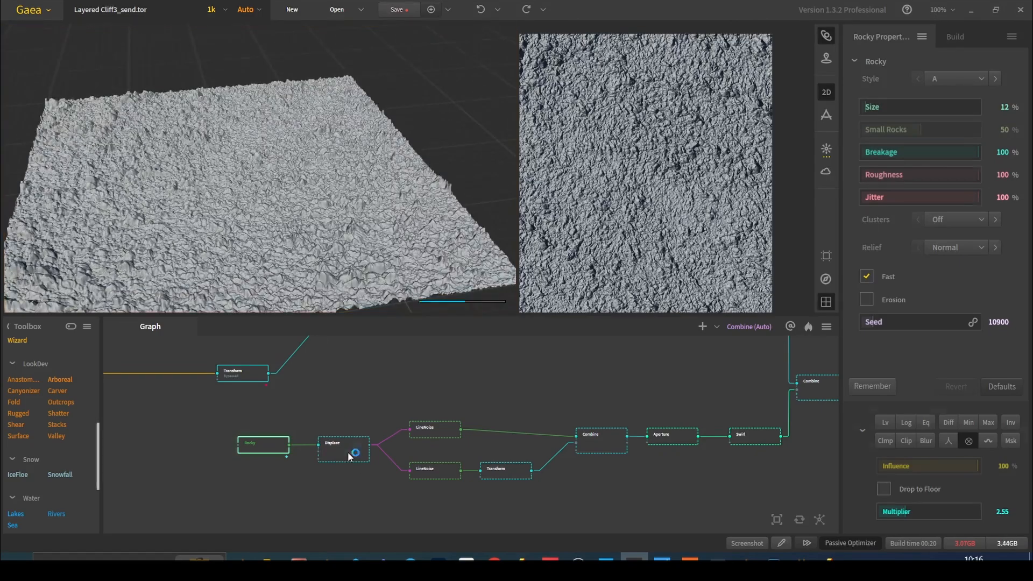
click(350, 454)
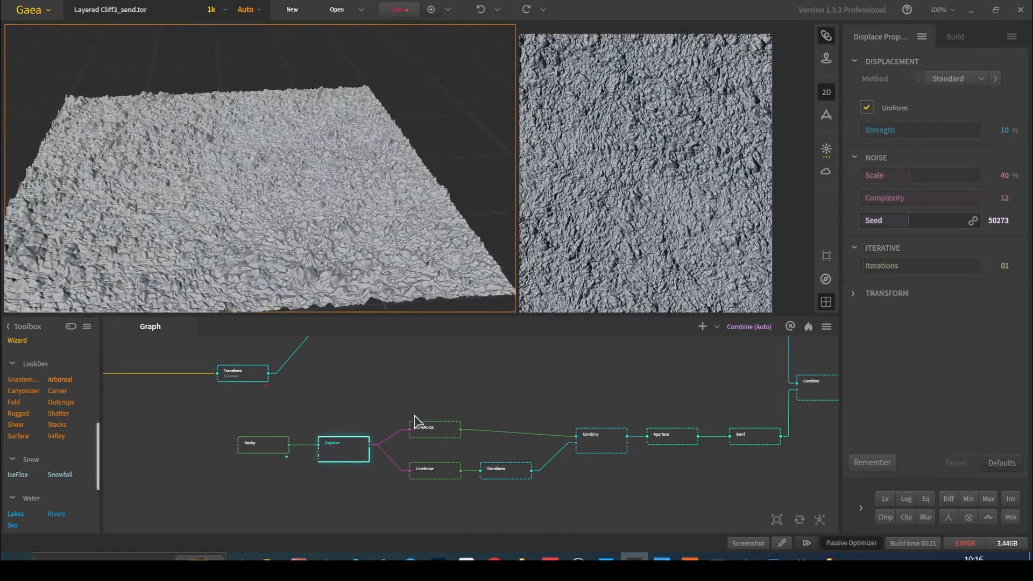
click(433, 431)
drag(391, 301, 402, 215)
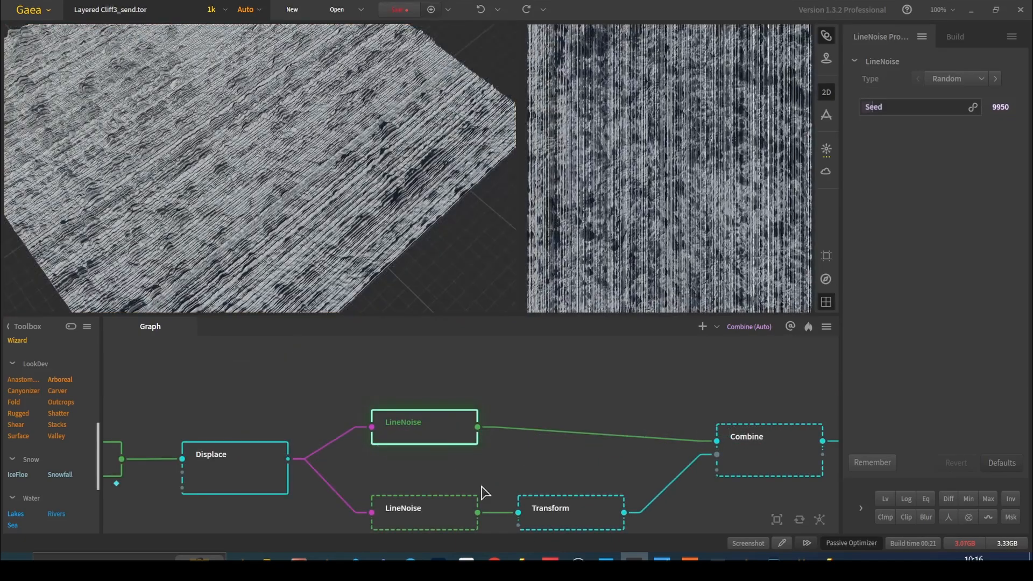
- Inspect the second LineNoise node and the Combine node that blends it, after its Transform, with the first LineNoise
click(443, 516)
drag(522, 473, 388, 460)
click(438, 509)
drag(523, 491, 421, 494)
click(495, 415)
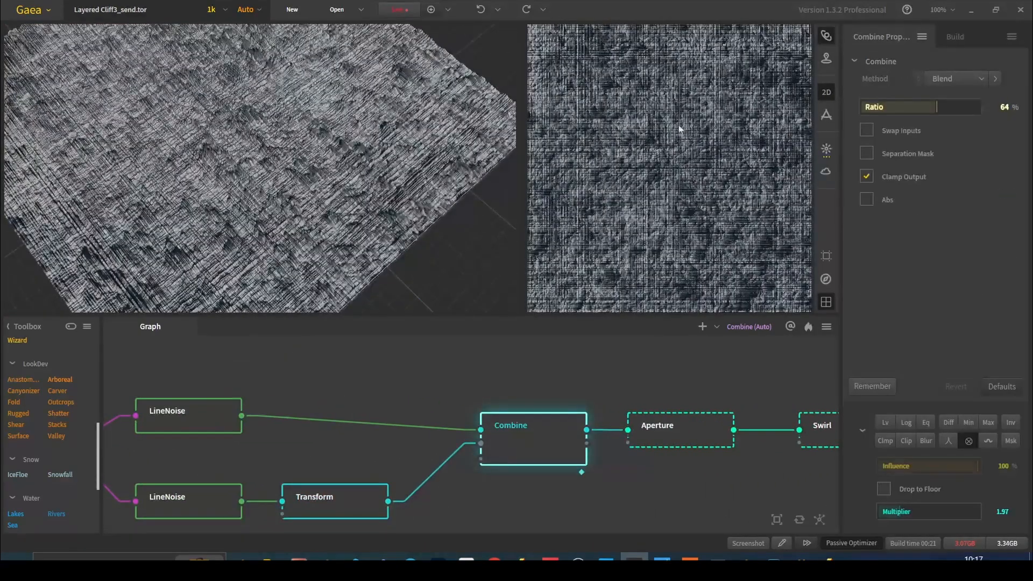
- Inspect how the Aperture and Swirl nodes shape the crossed line pattern, orbiting around the result
drag(694, 466, 532, 499)
click(533, 470)
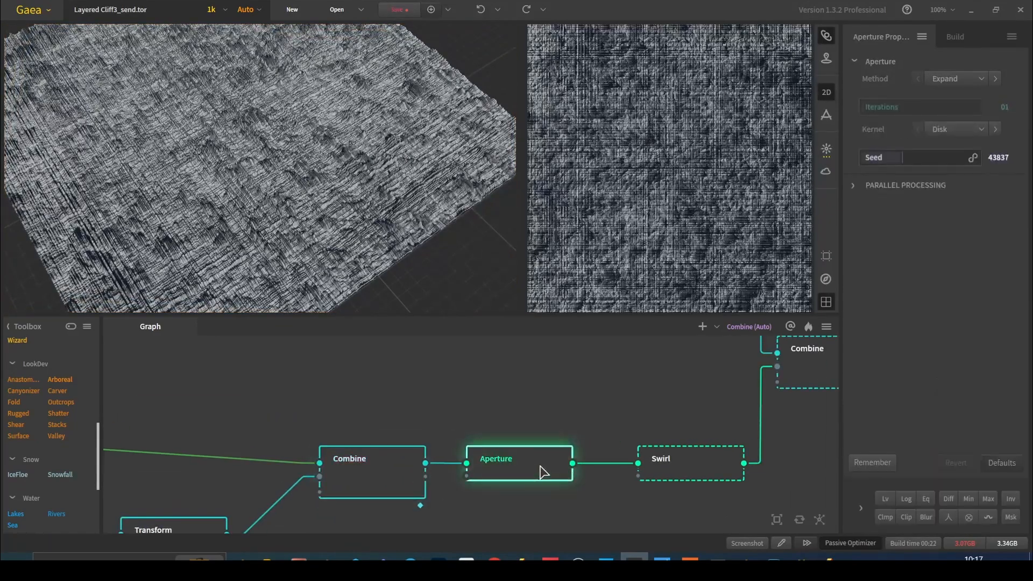
drag(371, 175, 247, 153)
drag(591, 409, 309, 397)
click(408, 444)
drag(335, 282, 332, 173)
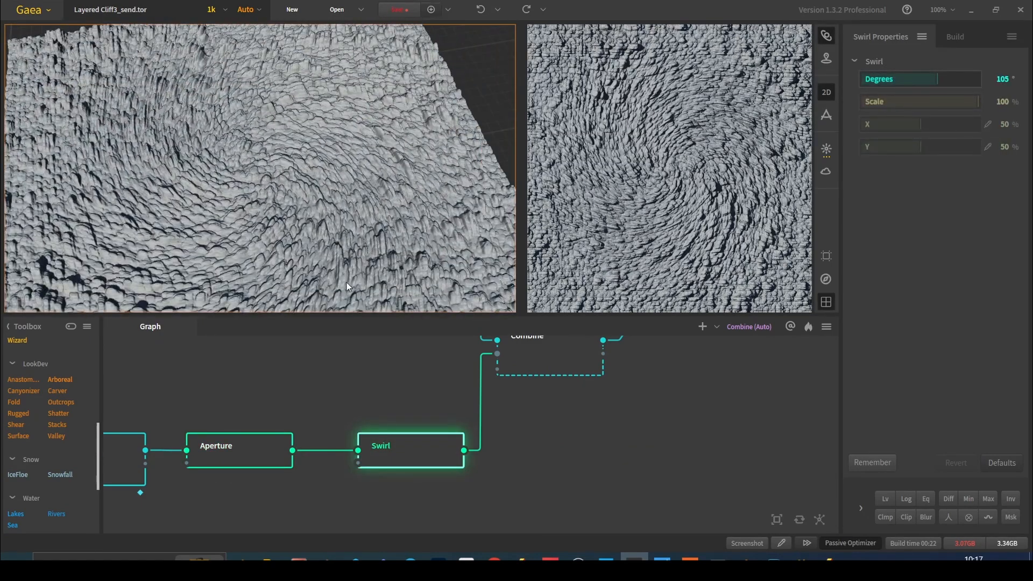
- Compare the rocky Add Combine terrain with the Combine node that merges the Swirl pattern into it
drag(550, 413, 505, 495)
scroll(505, 496, down, 4)
drag(431, 380, 384, 495)
click(386, 429)
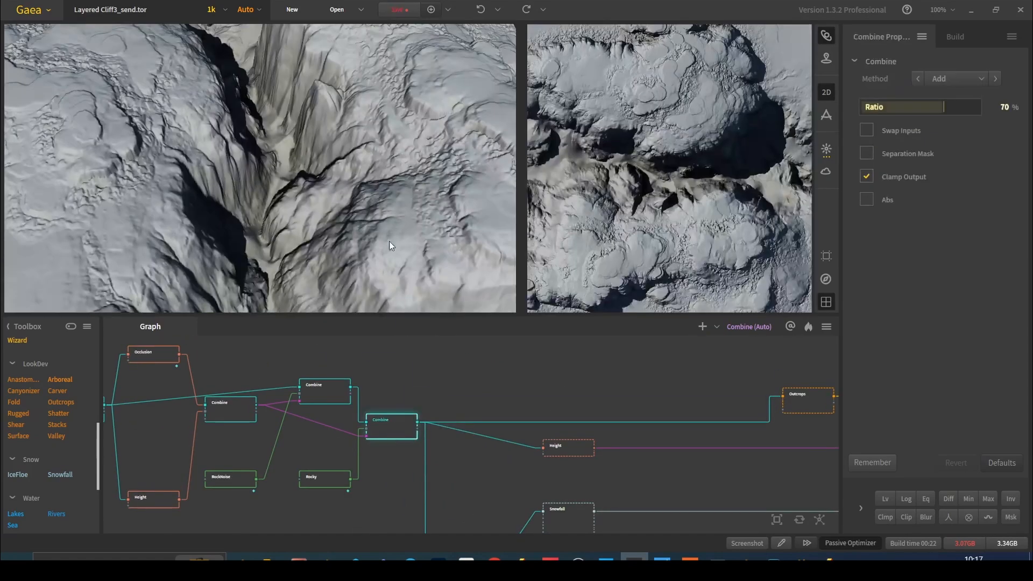
drag(383, 247, 404, 377)
drag(438, 498, 430, 357)
click(451, 438)
drag(379, 146, 392, 179)
- Inspect the Snowfall node fed by the swirl-textured Combine, orbiting around the snow-covered cliff top
scroll(363, 164, up, 5)
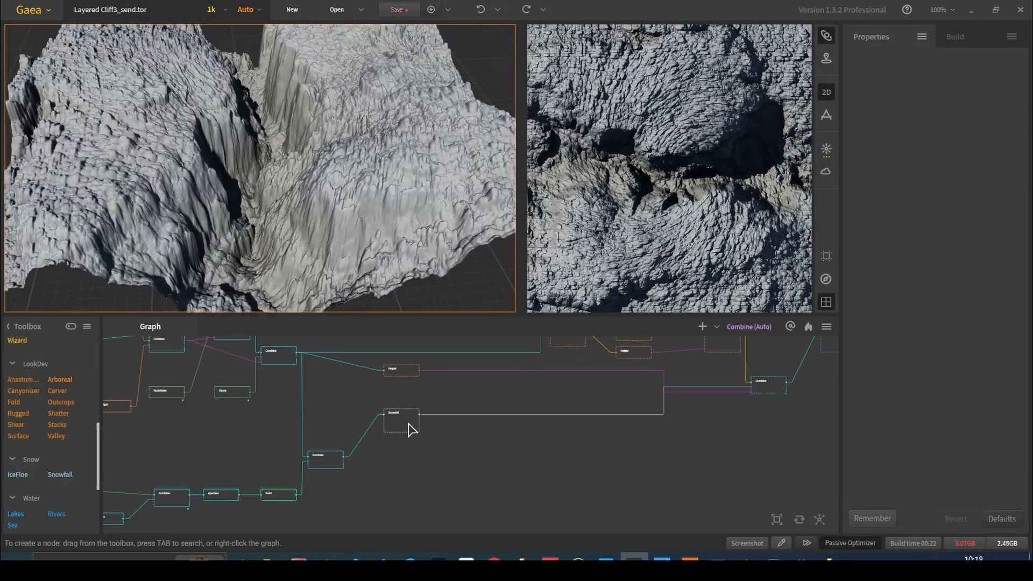
click(408, 425)
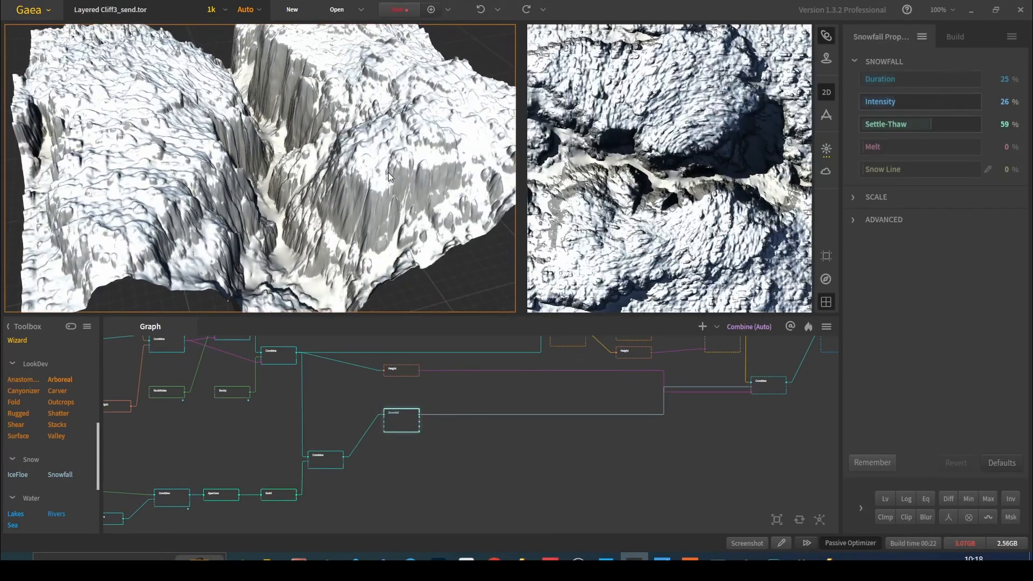
scroll(392, 177, up, 4)
drag(392, 176, 290, 177)
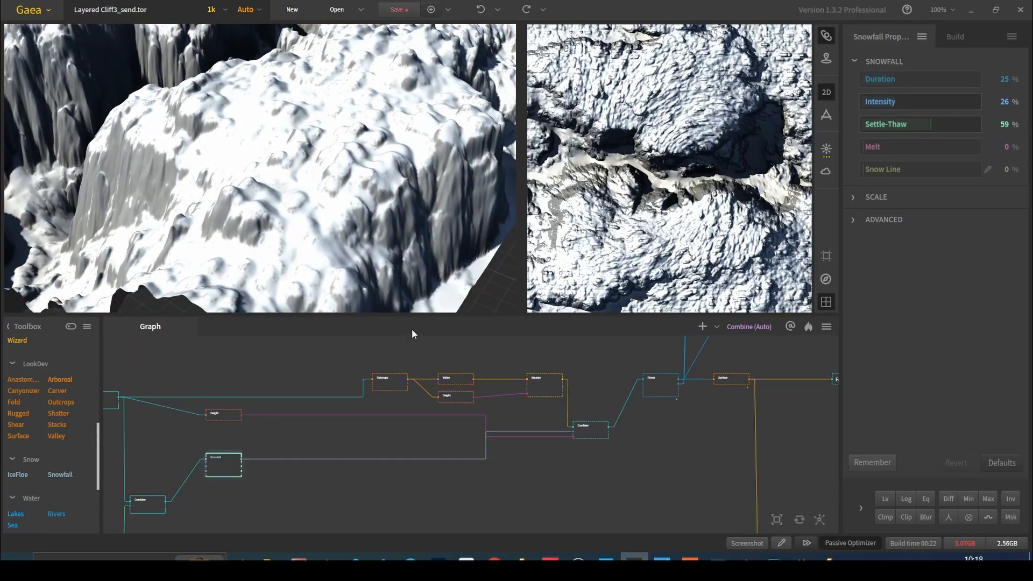
- Compare the Add Combine rock terrain with the Outcrops node that starts the upper branch
drag(270, 406, 275, 406)
click(298, 418)
scroll(438, 426, up, 1)
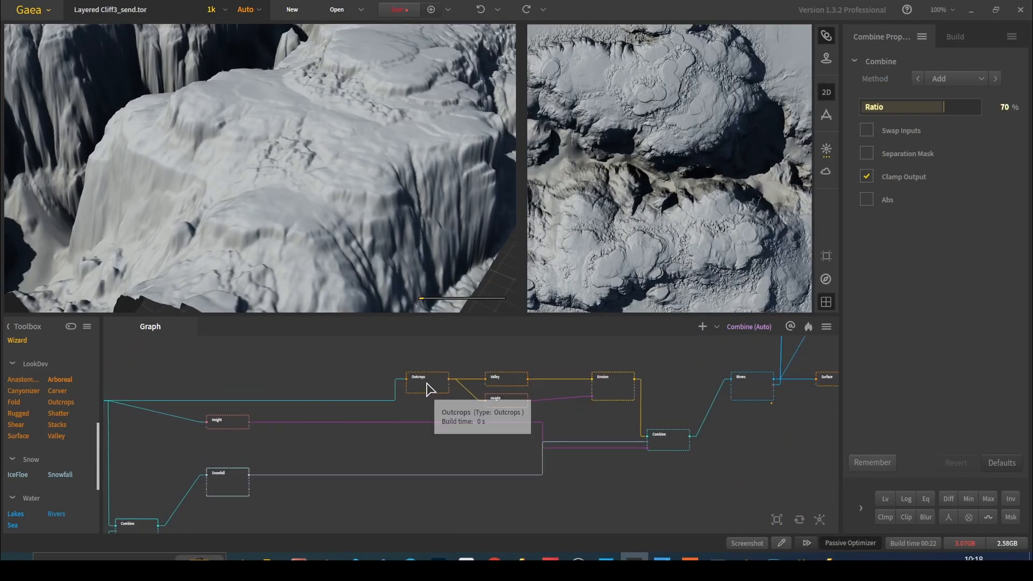
click(421, 391)
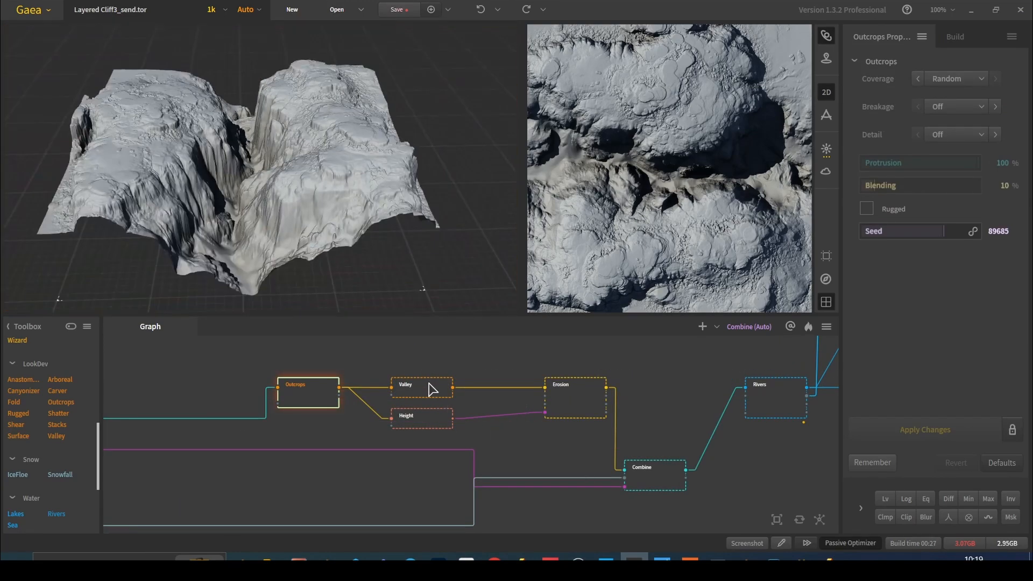
- Inspect the Valley node behind Outcrops, comparing its result with and without the Max modifier
click(428, 386)
mouse_move(396, 202)
mouse_down()
mouse_move(392, 222)
mouse_move(398, 206)
mouse_up()
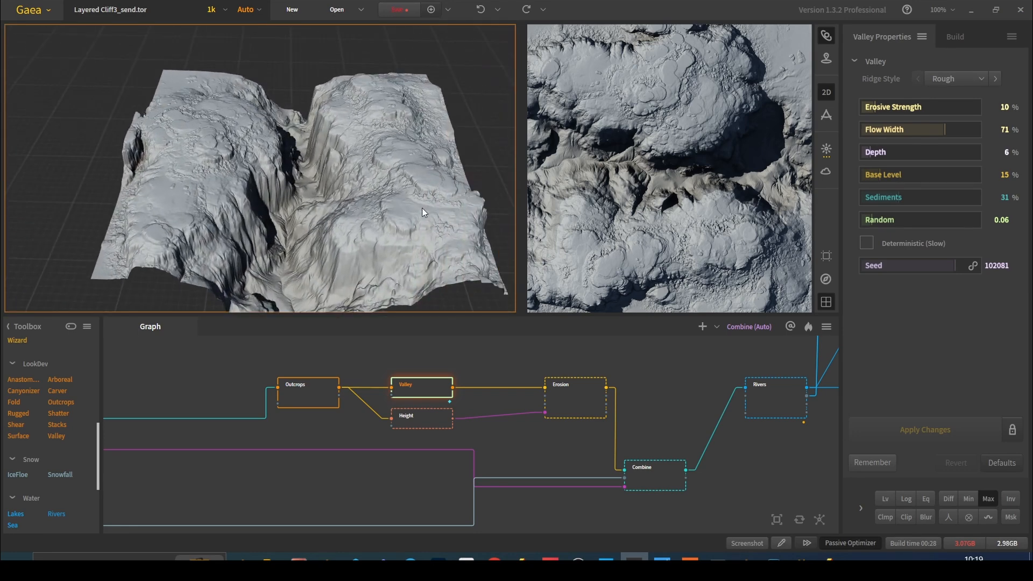
click(987, 499)
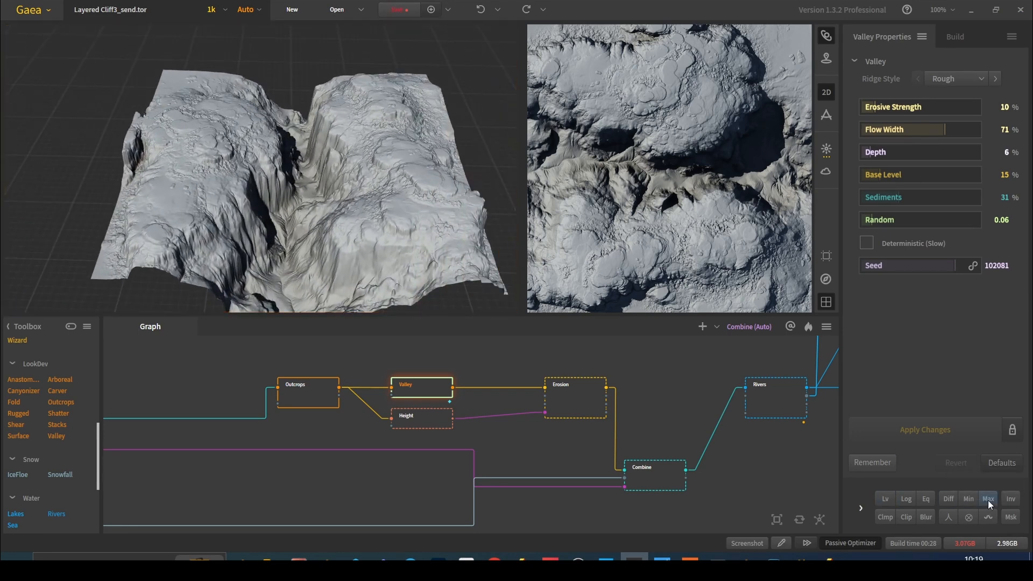
drag(422, 201, 383, 167)
scroll(391, 167, up, 5)
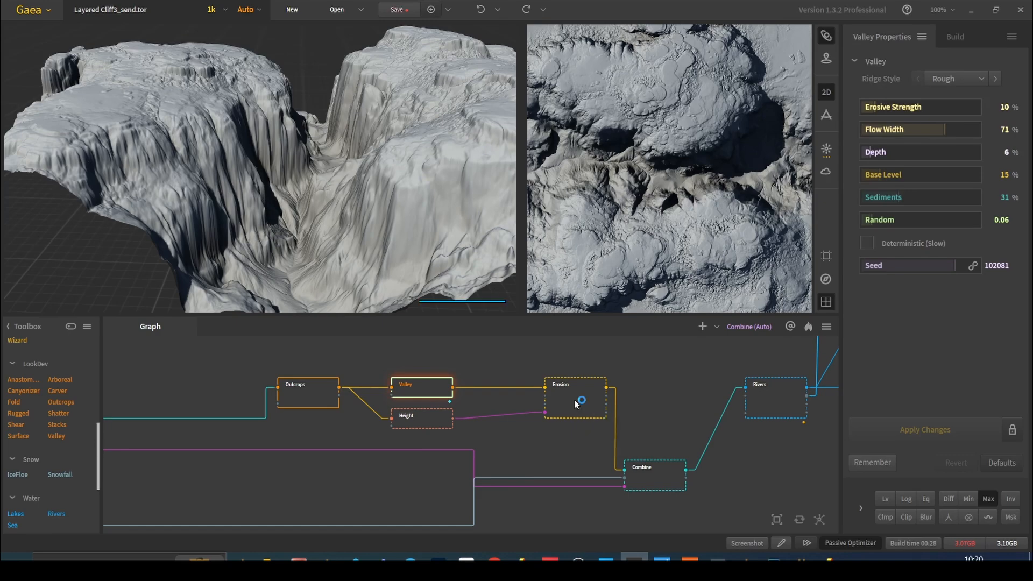
- Inspect the Erosion node and the Height node that masks it, viewing the eroded cliffs
click(573, 400)
click(406, 420)
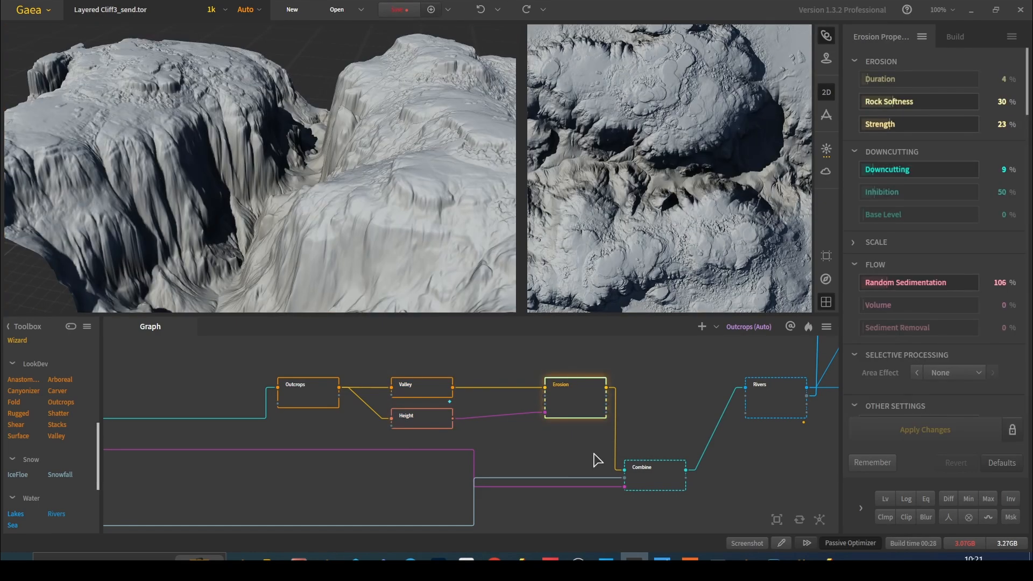
scroll(545, 444, up, 1)
middle_drag(545, 444, 498, 412)
scroll(463, 441, down, 4)
drag(366, 148, 399, 186)
- Inspect the Snowfall result, the Combine that receives it and the Height mask limiting the blend to low areas
click(200, 445)
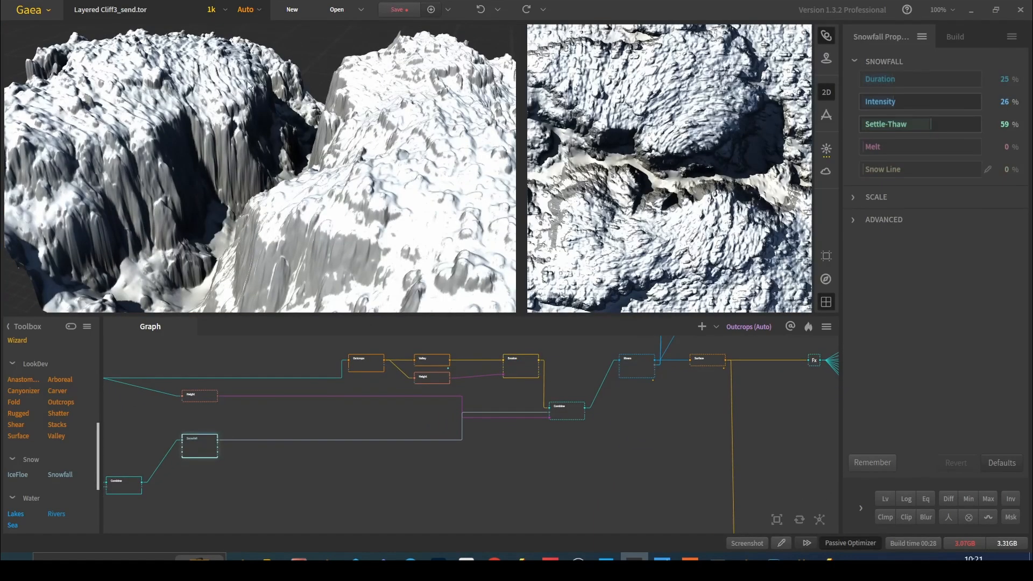
click(569, 414)
scroll(581, 437, up, 2)
middle_drag(567, 439, 699, 473)
click(330, 403)
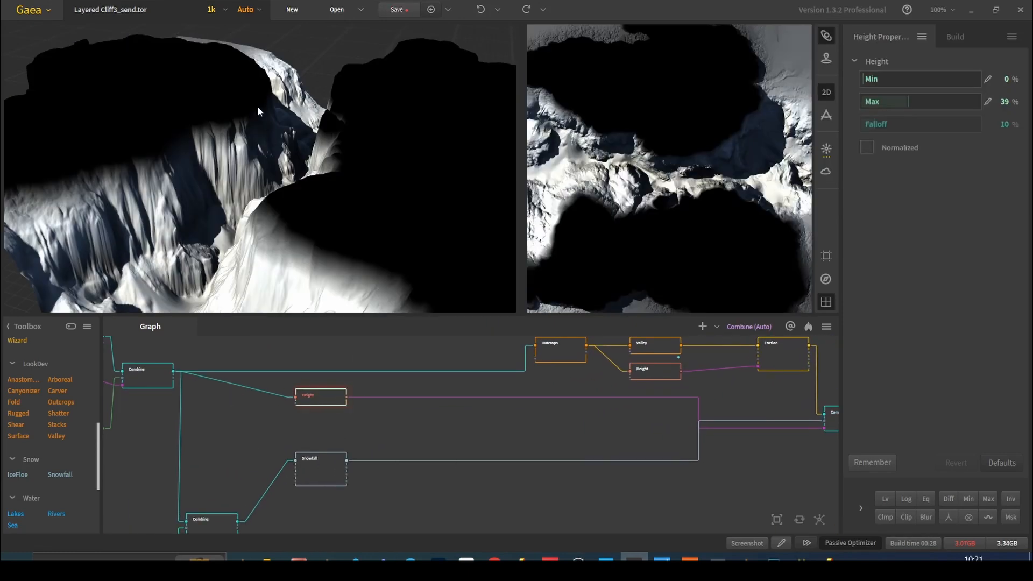
drag(304, 190, 374, 219)
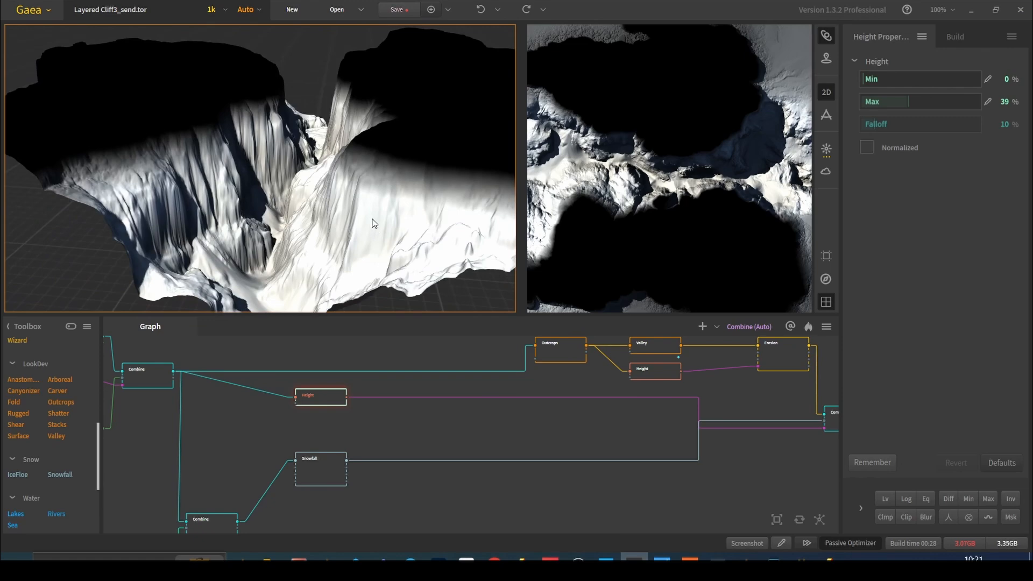
- Compare the Max Combine node with its Erosion and Snowfall inputs
middle_drag(590, 401, 519, 410)
click(621, 430)
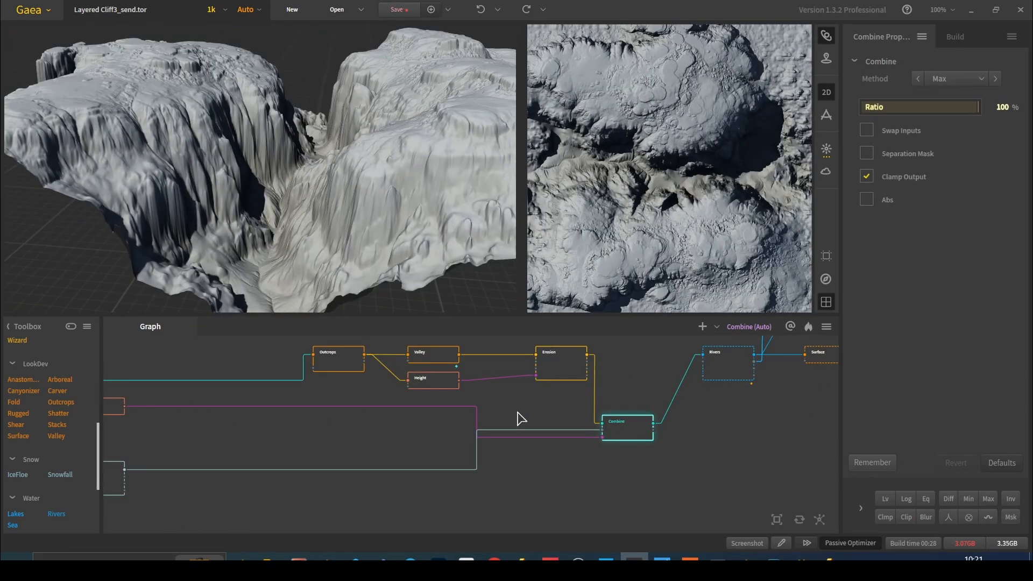
click(565, 371)
click(610, 431)
click(549, 360)
click(625, 430)
middle_drag(416, 422, 511, 399)
right_click(173, 454)
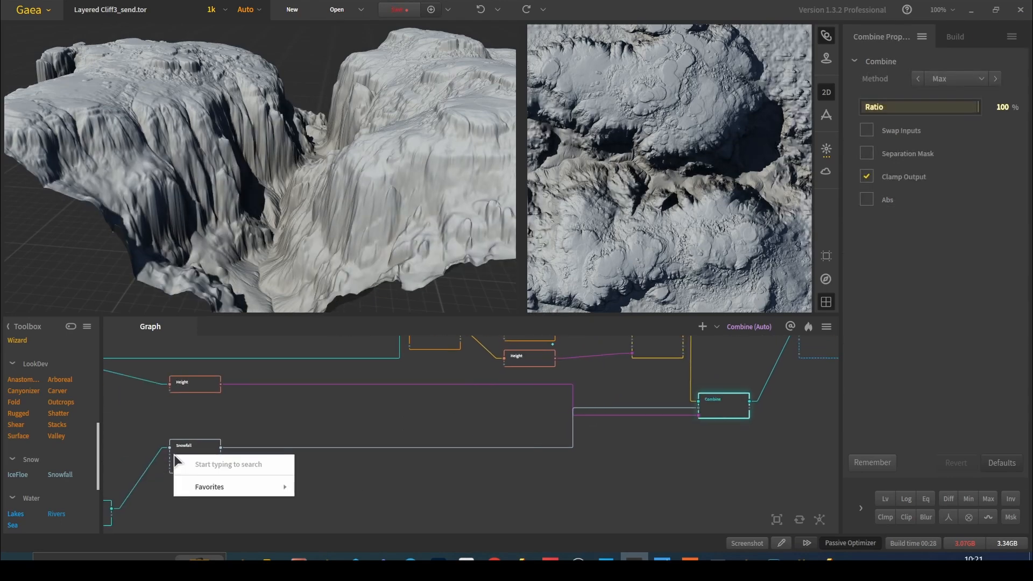
click(192, 442)
click(605, 422)
- Inspect the Rivers node and compare it with the Combine node feeding it
middle_drag(753, 413, 404, 474)
drag(325, 152, 331, 180)
click(486, 411)
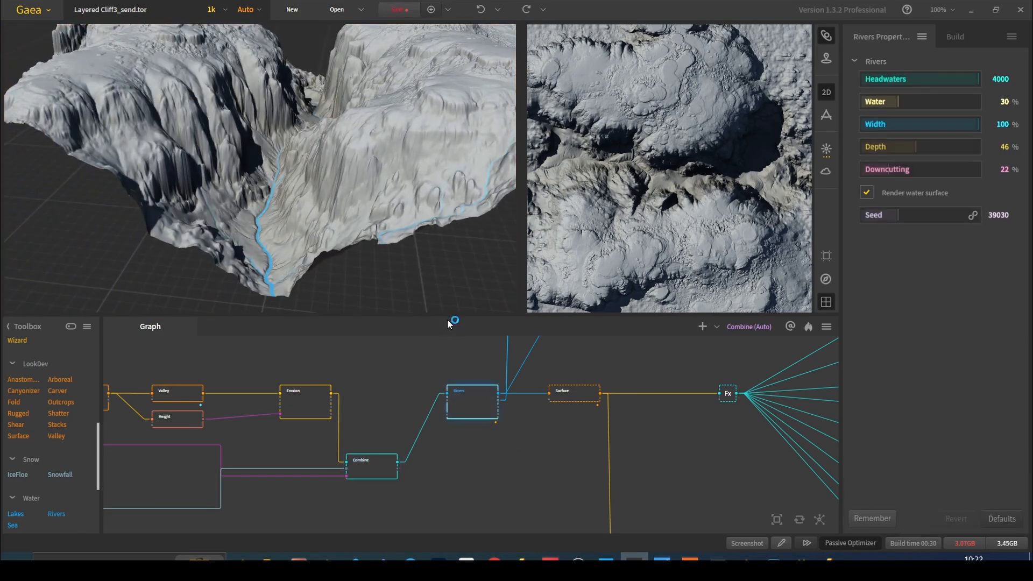
drag(386, 95, 340, 170)
click(376, 468)
click(472, 410)
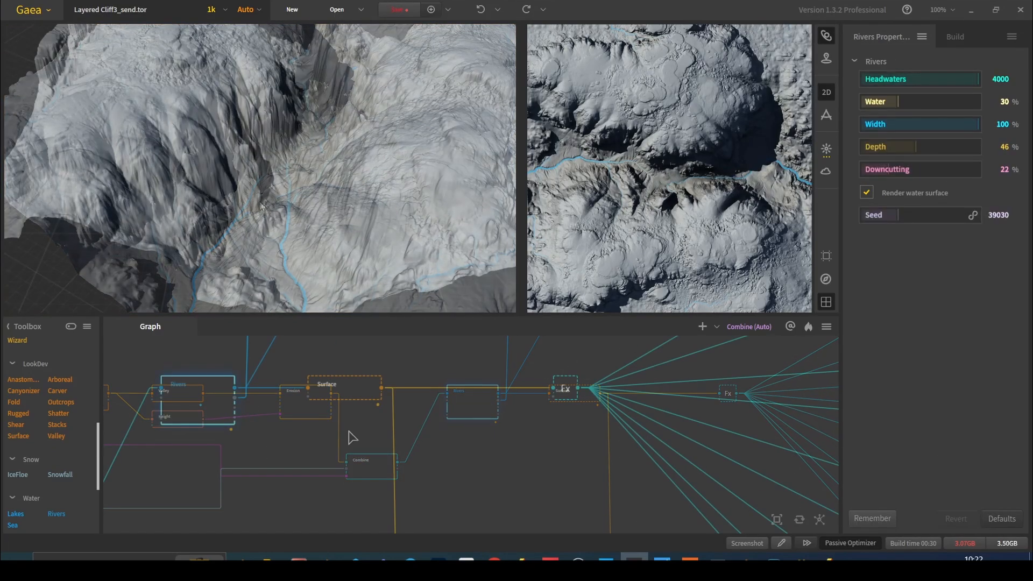
- Inspect the rough detail that the Surface node adds after Rivers, viewing the terrain up close
click(352, 388)
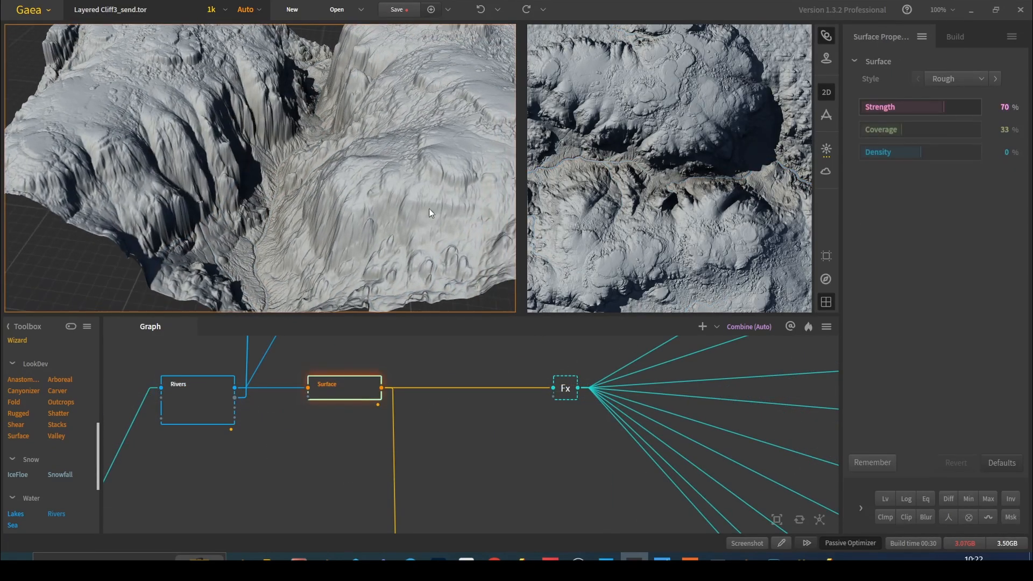
scroll(429, 209, up, 5)
drag(428, 212, 417, 210)
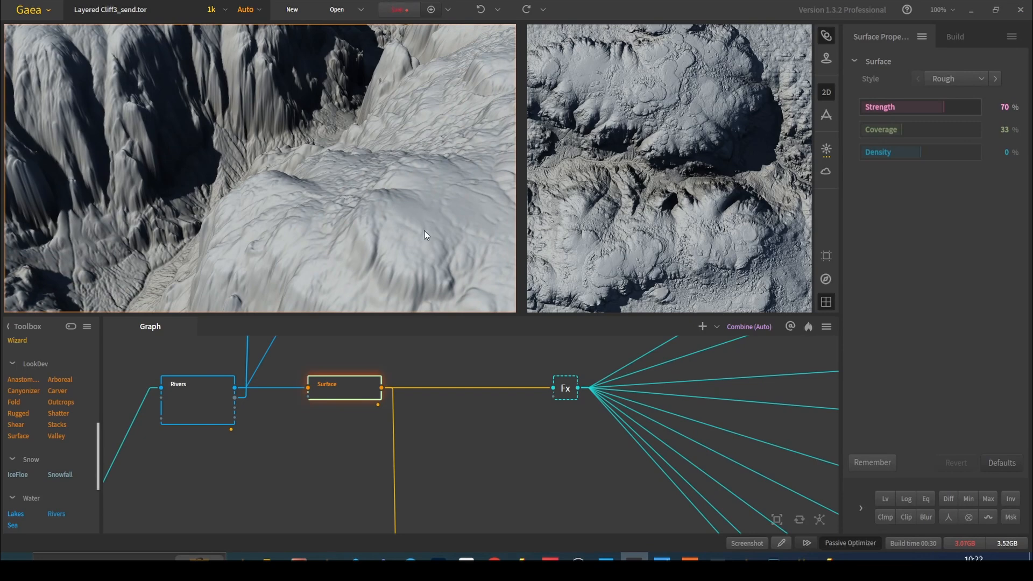
- Compare the Rivers and Surface nodes repeatedly to judge the added surface detail
click(231, 386)
click(343, 385)
click(215, 411)
click(350, 398)
click(203, 398)
click(341, 396)
click(235, 399)
click(328, 392)
drag(327, 134, 418, 190)
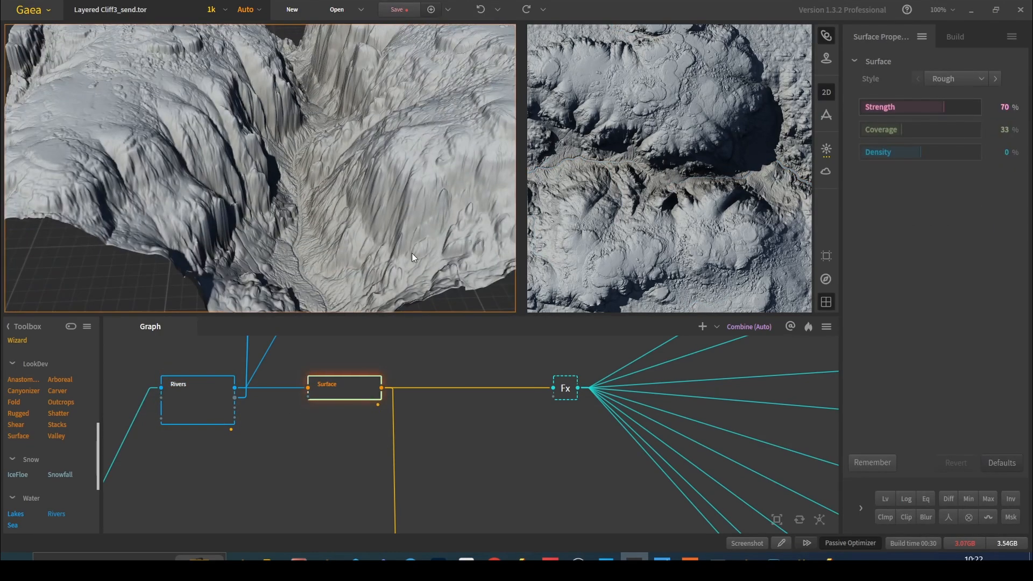
- Inspect the Fx node that passes the Surface terrain on to the mask nodes
scroll(376, 423, down, 5)
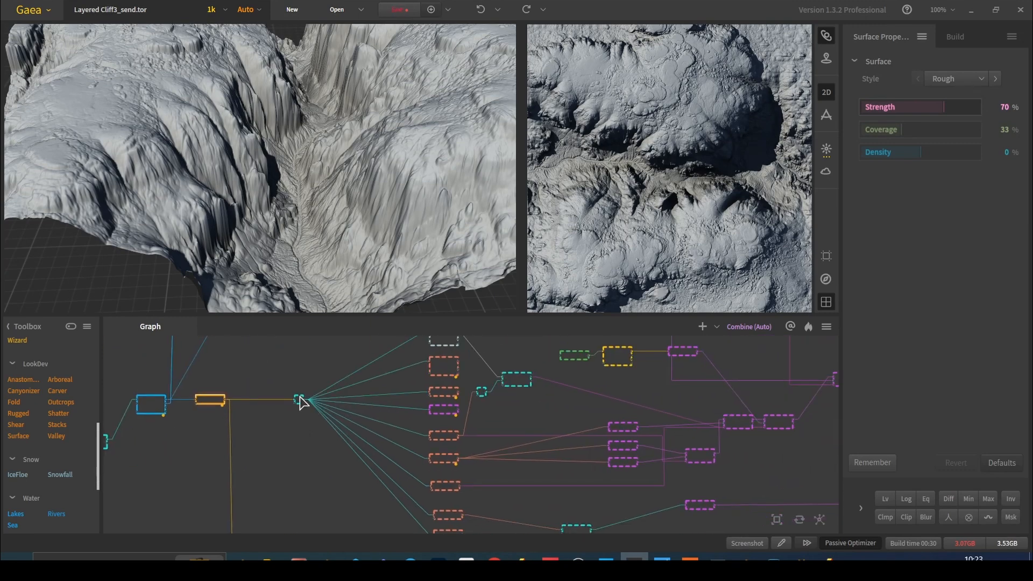
click(299, 400)
scroll(307, 425, up, 5)
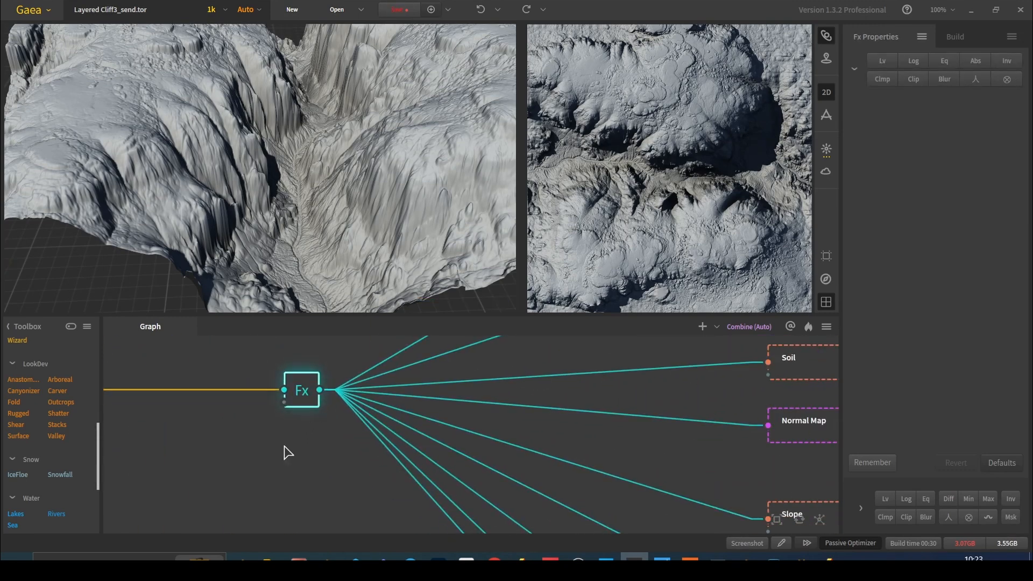
scroll(285, 475, down, 3)
scroll(298, 429, down, 3)
middle_drag(308, 448, 265, 455)
middle_drag(384, 430, 356, 346)
middle_drag(370, 516, 343, 431)
middle_drag(215, 375, 350, 447)
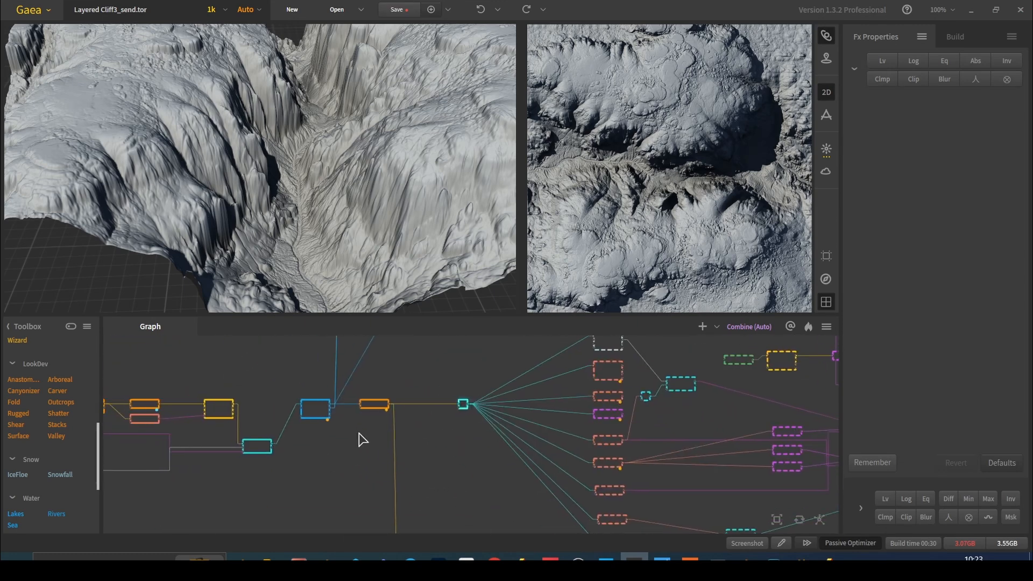
- Look over the network of mask and colour nodes fanning out from the Fx node
scroll(383, 413, up, 4)
middle_drag(665, 350, 463, 366)
scroll(530, 422, down, 3)
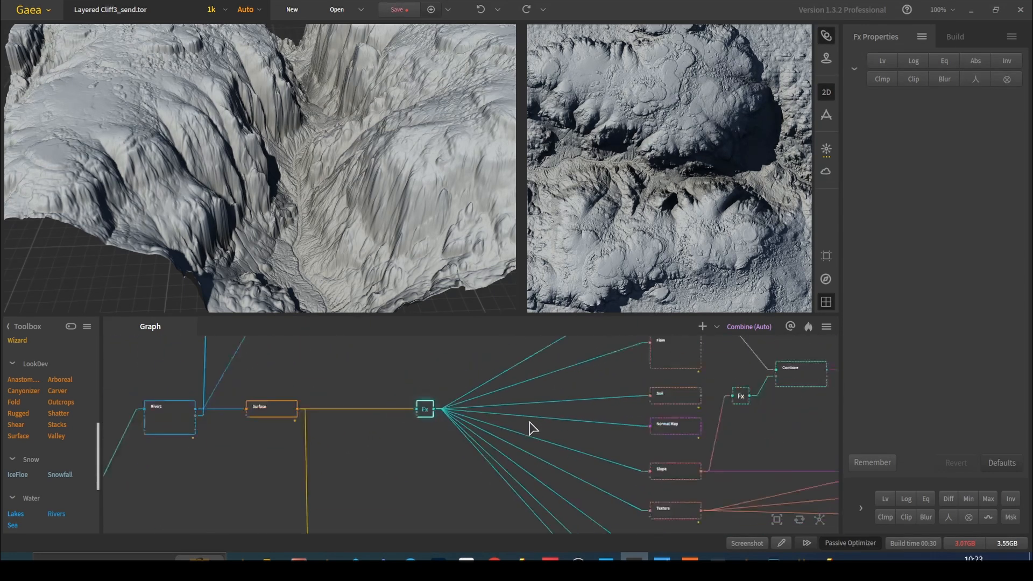
middle_drag(600, 447, 538, 370)
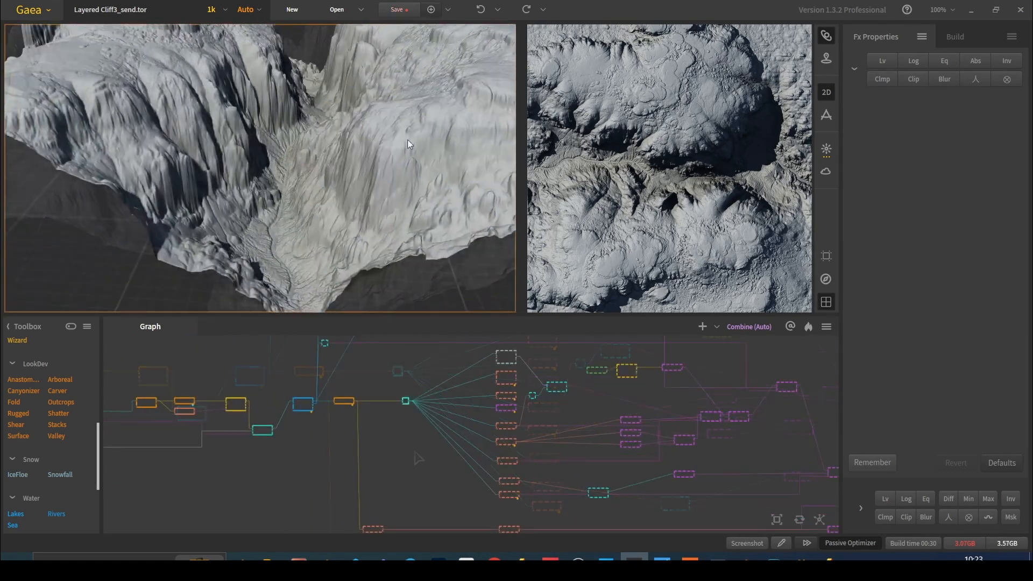
scroll(417, 387, down, 2)
middle_drag(447, 457, 330, 450)
middle_drag(328, 392, 266, 385)
scroll(326, 391, up, 2)
scroll(272, 410, up, 2)
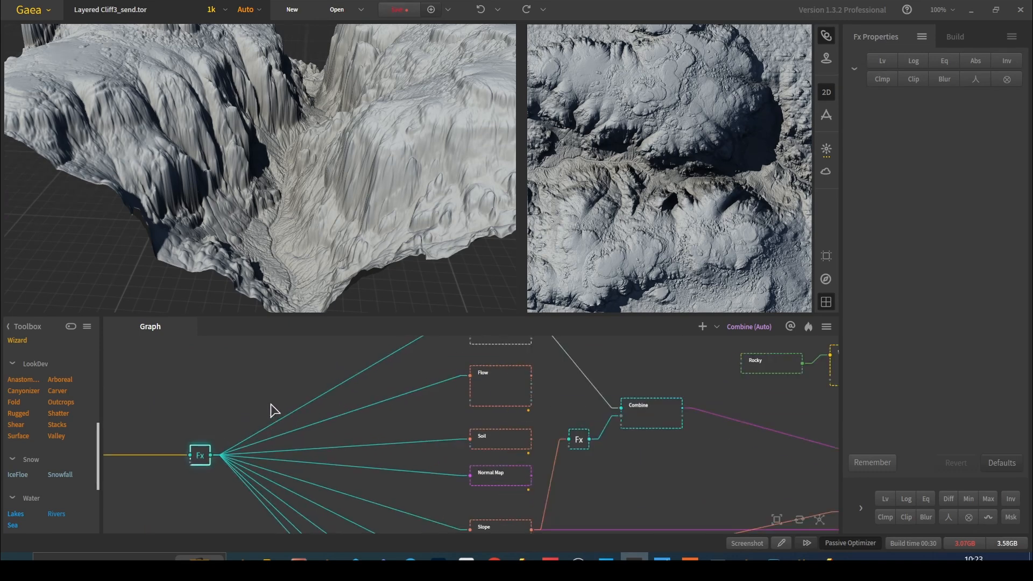
middle_drag(349, 391, 265, 421)
middle_drag(396, 389, 333, 402)
- Inspect the masks produced by the Flow and Soil nodes on the terrain
click(479, 371)
drag(421, 226, 385, 205)
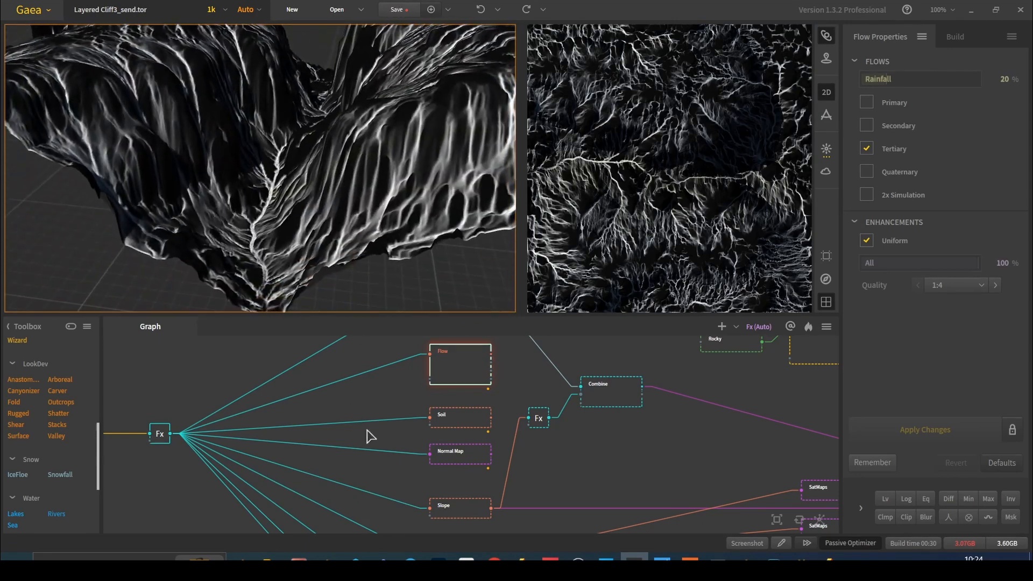
middle_drag(357, 421, 336, 366)
click(434, 366)
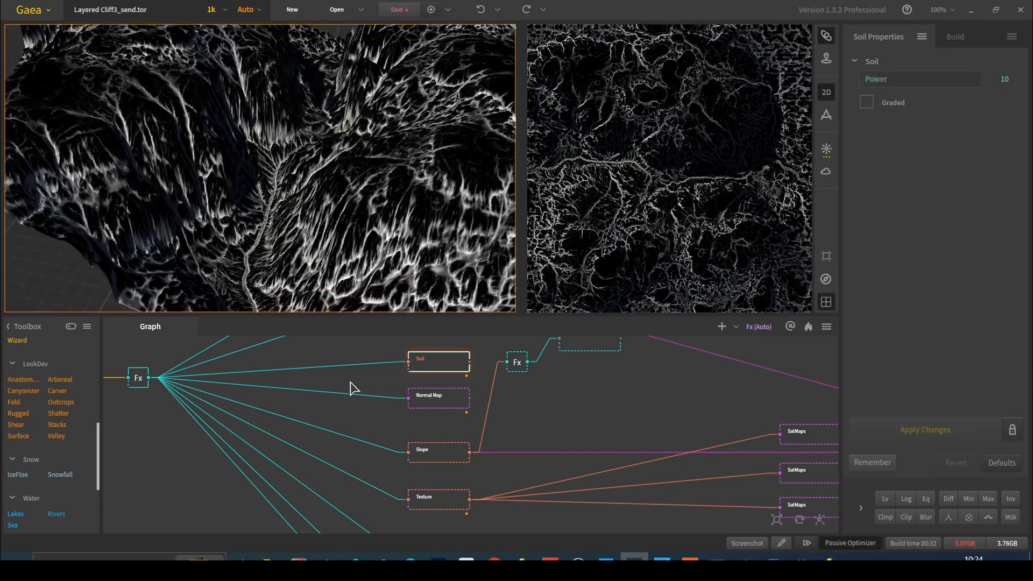
- Inspect the next nodes below Soil in the Fx fan-out, viewing their output on the terrain up close
middle_drag(482, 428, 473, 388)
click(436, 367)
mouse_move(331, 250)
mouse_down()
mouse_move(341, 222)
mouse_move(341, 236)
mouse_up()
click(425, 419)
scroll(371, 215, up, 3)
drag(321, 202, 334, 167)
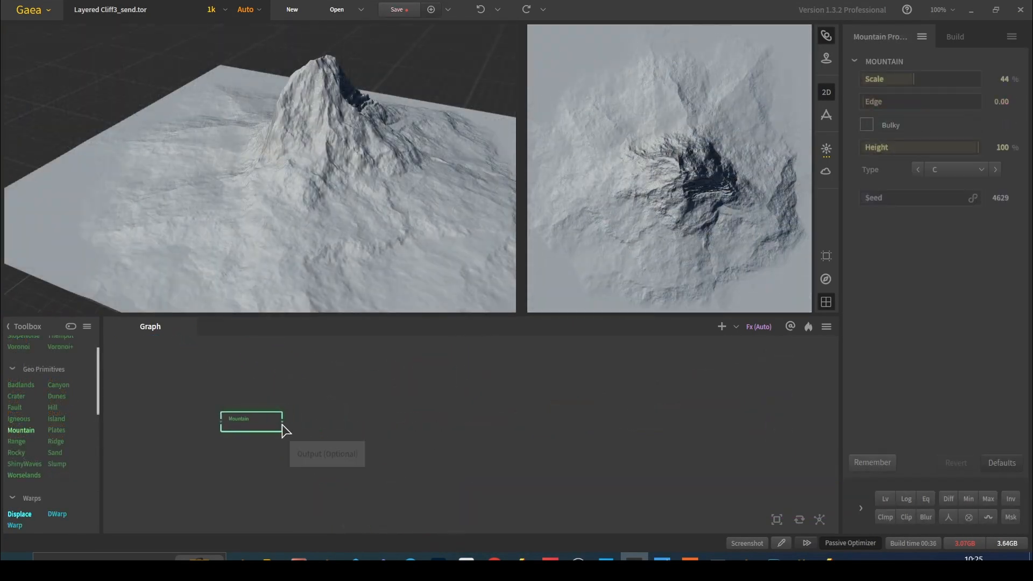
- Add a Texture node fed by the Mountain node and place it beside the mountain
right_click(383, 422)
text(te)
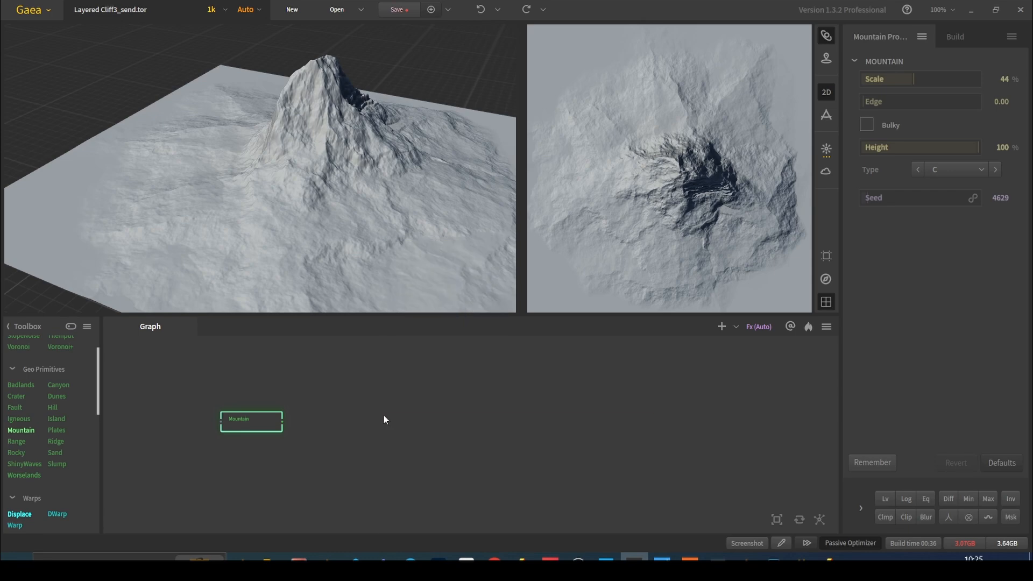
click(405, 438)
drag(426, 427, 364, 423)
- Examine the Texture node's mask on the mountain's slopes and surrounding ground in the 3D and 2D views
drag(404, 234, 372, 261)
drag(376, 426, 380, 424)
click(385, 420)
drag(433, 208, 709, 118)
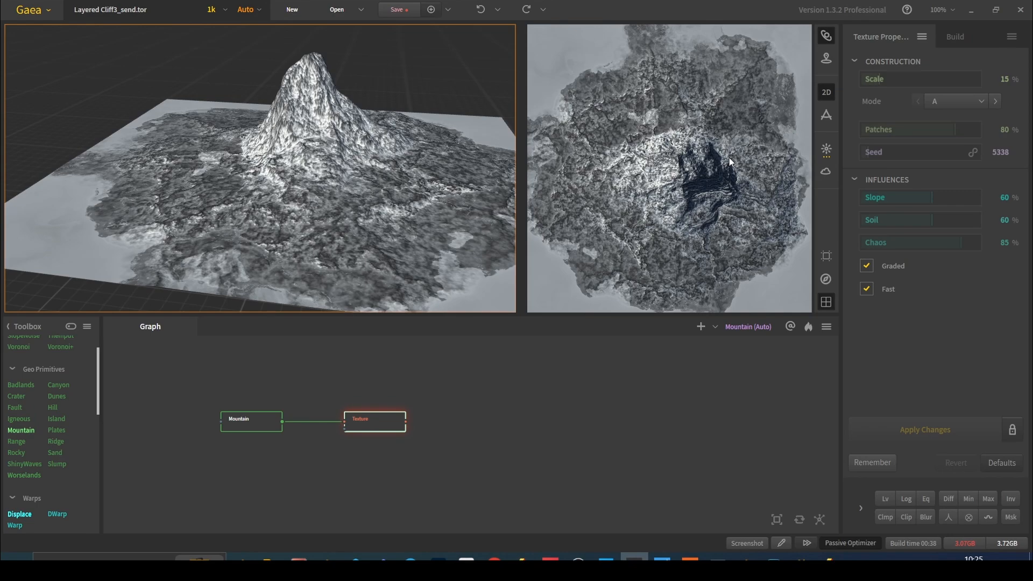
scroll(364, 182, up, 8)
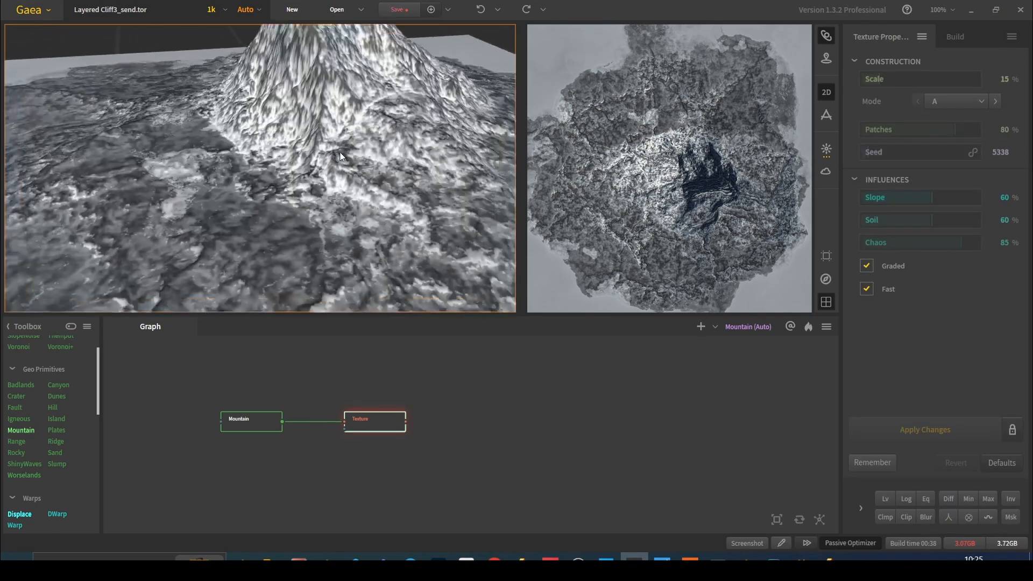
drag(201, 160, 293, 109)
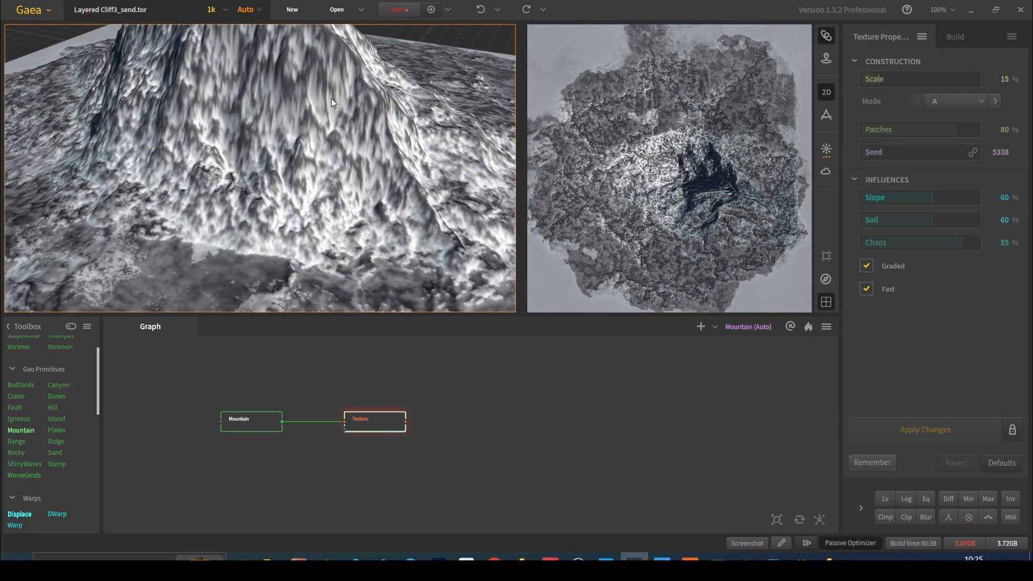
- Add a SatMaps node fed by the Texture node and compare the coloured result with the mask
drag(406, 422, 504, 422)
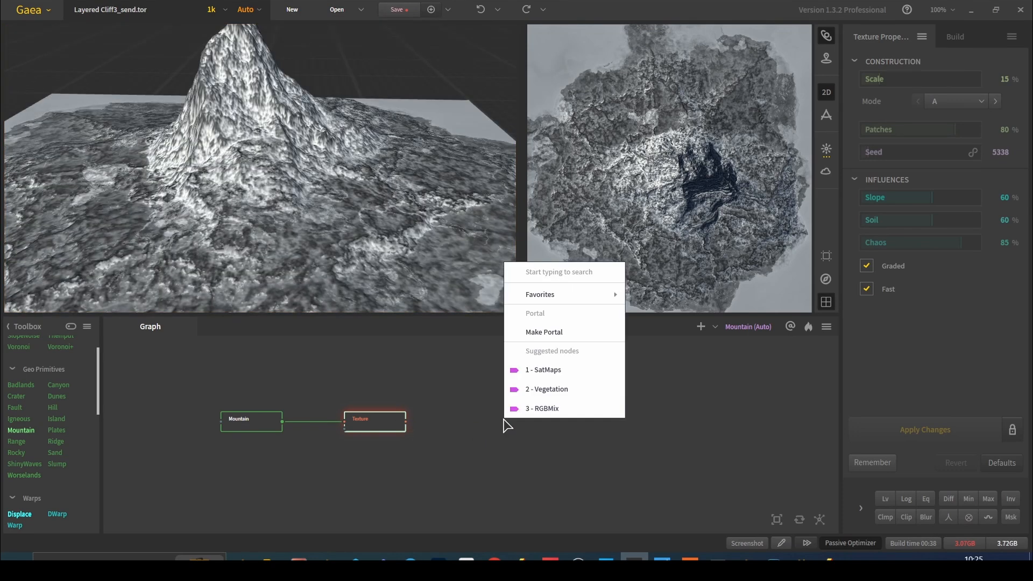
click(560, 370)
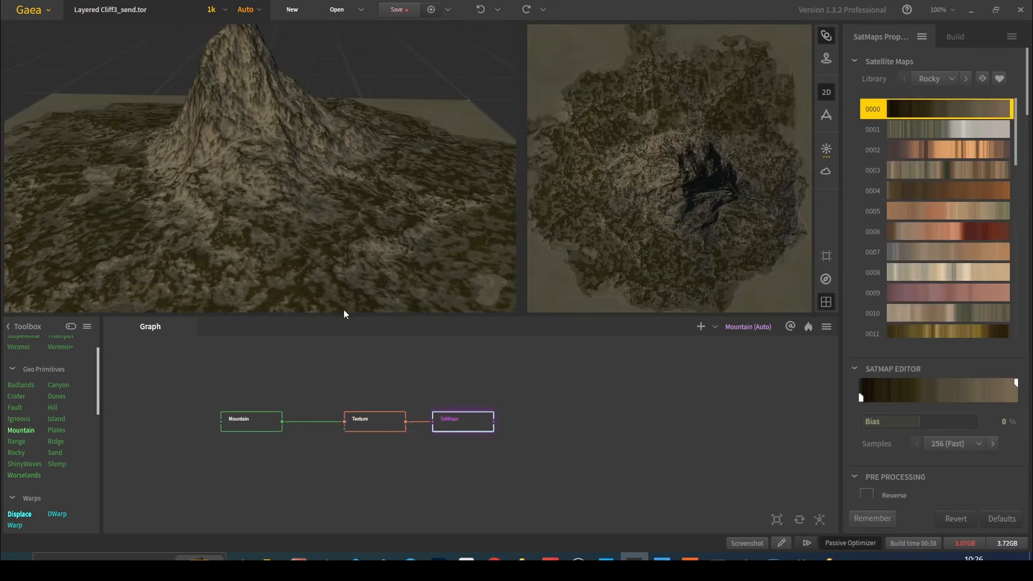
click(369, 420)
click(464, 421)
- Move the Texture node aside, connect Mountain directly to SatMaps and view the colouring
drag(370, 429, 348, 469)
drag(282, 421, 433, 422)
click(457, 425)
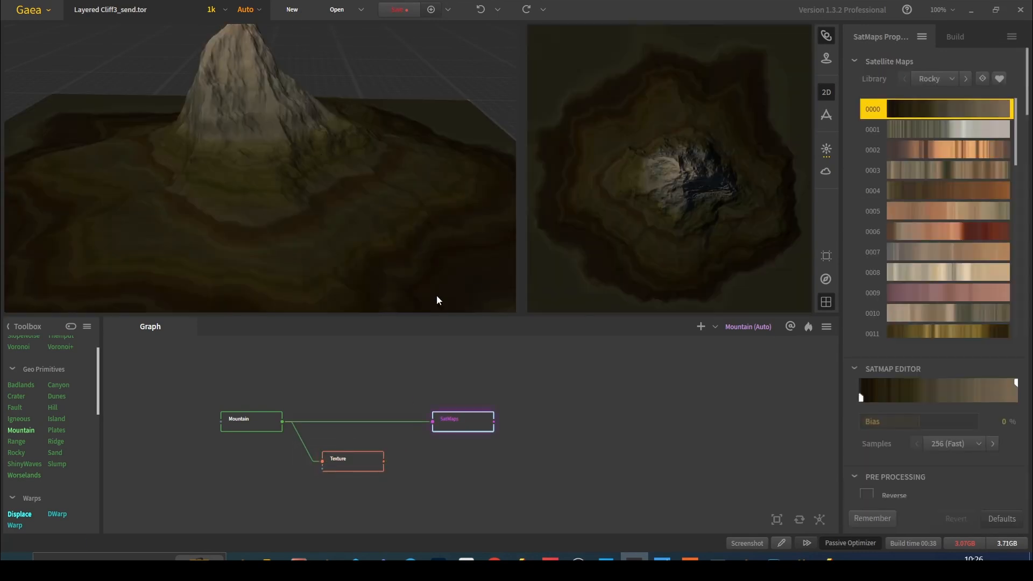
- Connect the Texture node to SatMaps and colour the mountain with gradient 0140 from the Rocky library
click(388, 469)
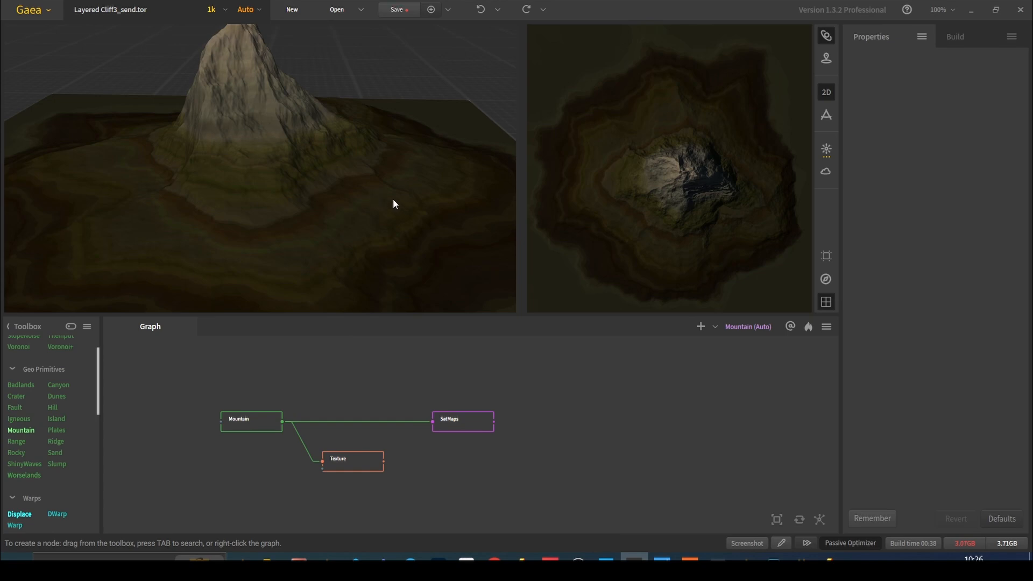
drag(384, 462, 468, 443)
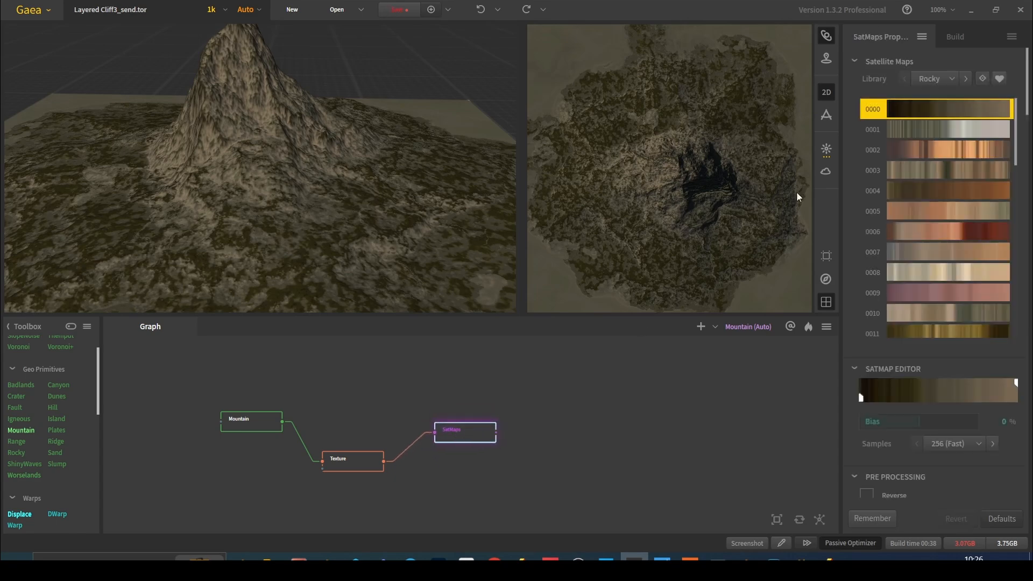
click(946, 79)
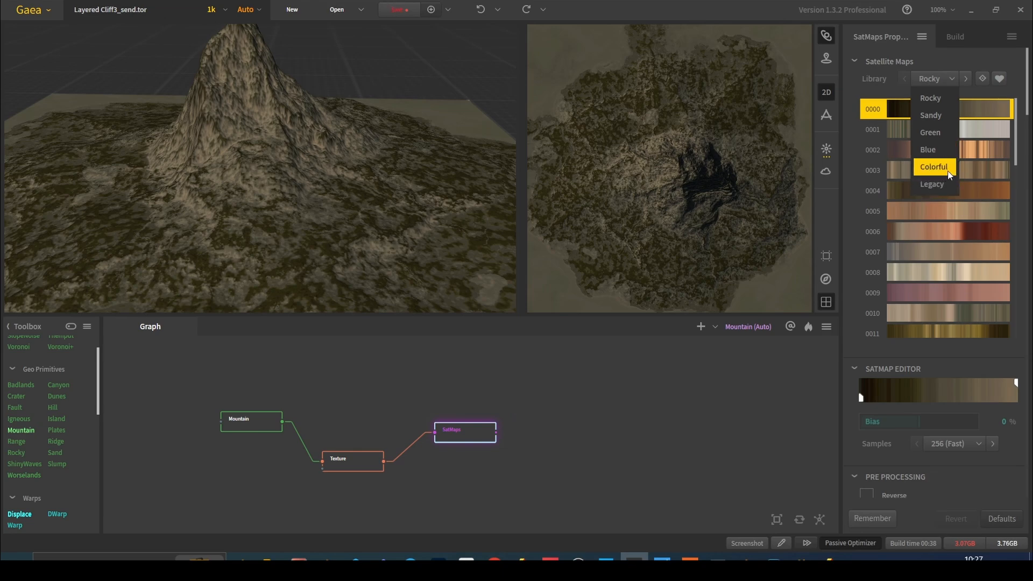
click(1026, 101)
drag(1026, 101, 1018, 155)
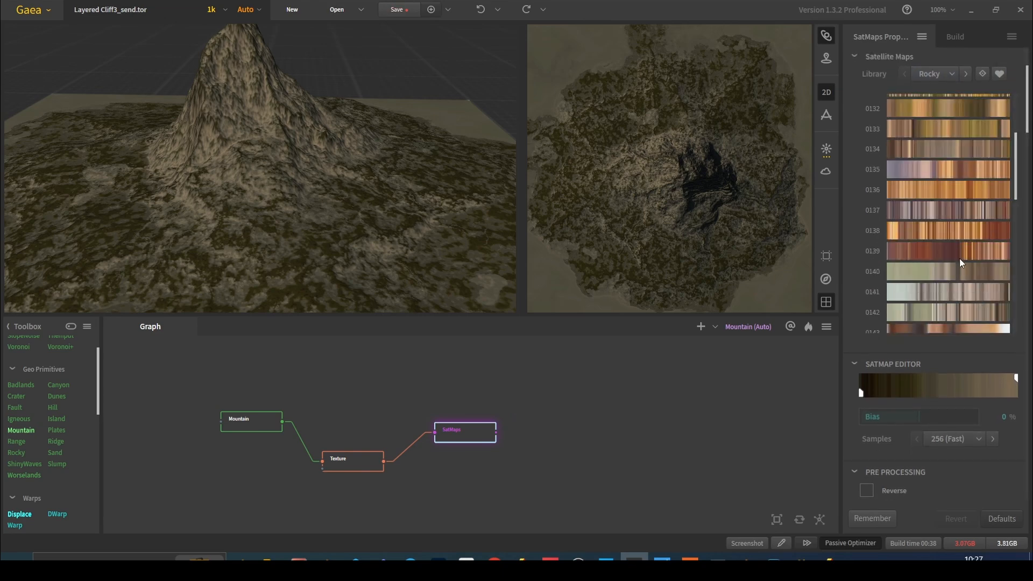
click(964, 276)
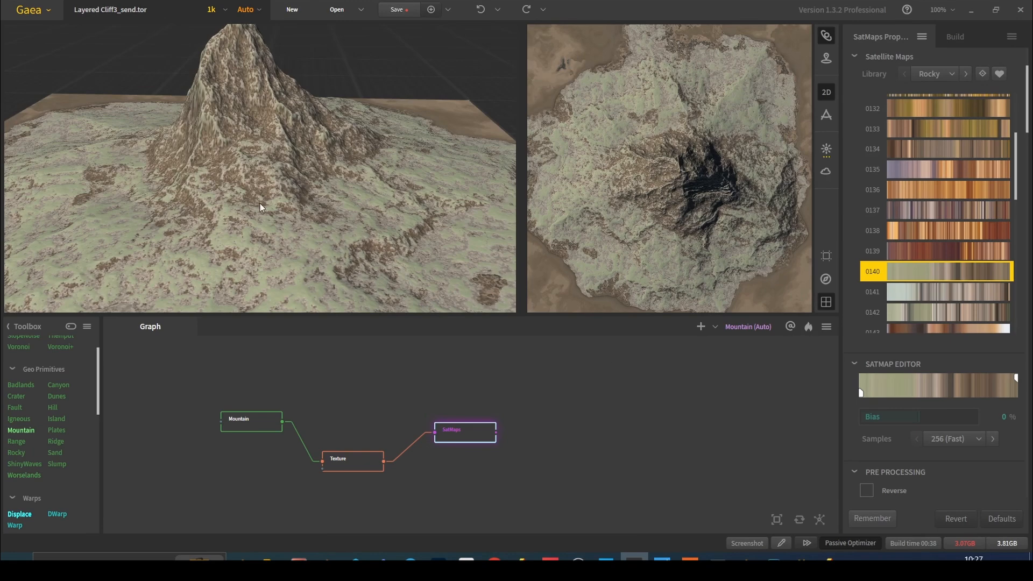
- Switch the SatMaps library to Green and try several gradients on the mountain, including 0138
click(938, 74)
click(933, 127)
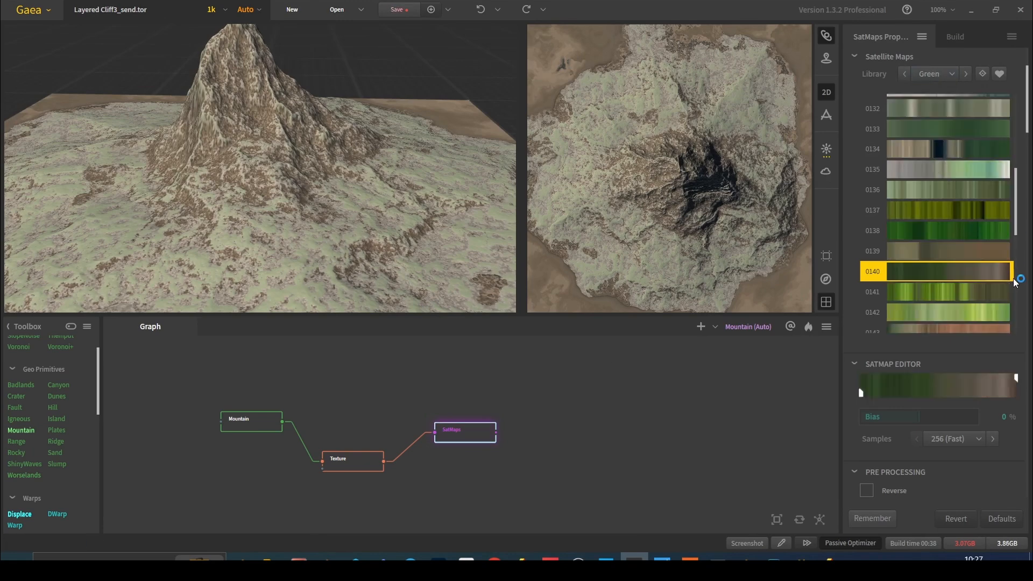
click(950, 234)
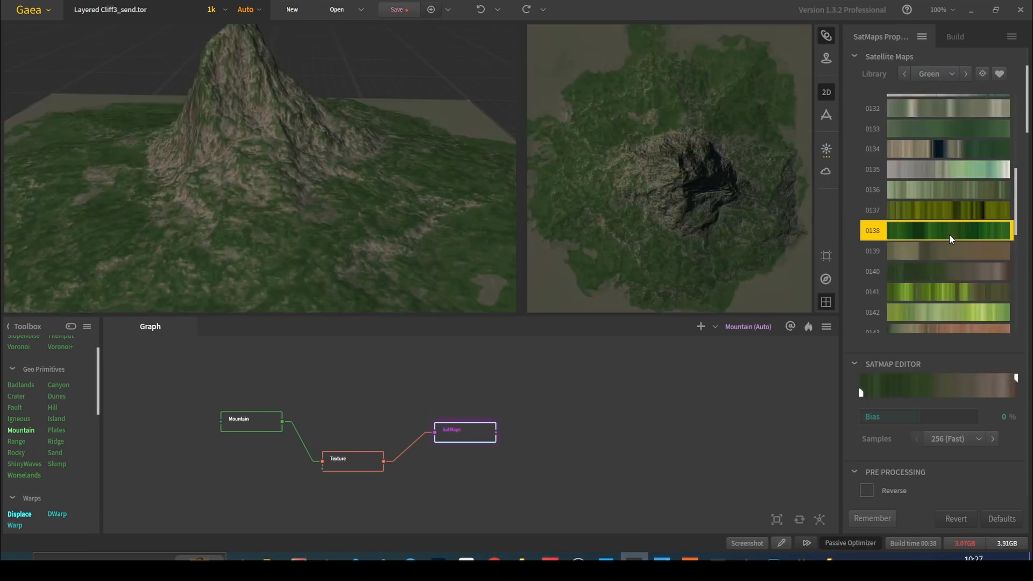
click(956, 251)
scroll(973, 266, down, 3)
click(963, 277)
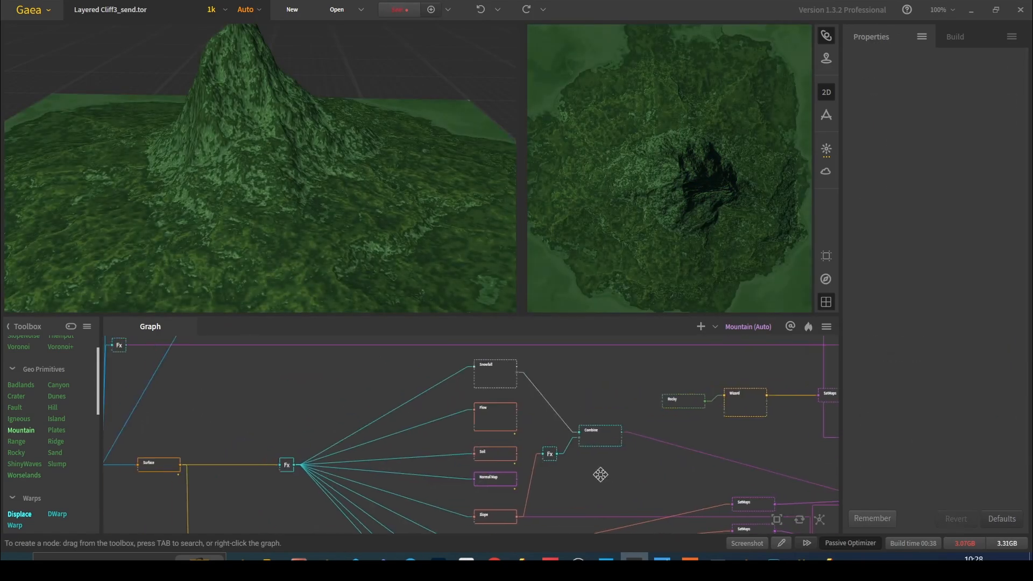
- Return to the layered cliff graph and examine the Texture node's mask on the cliff
scroll(599, 475, up, 3)
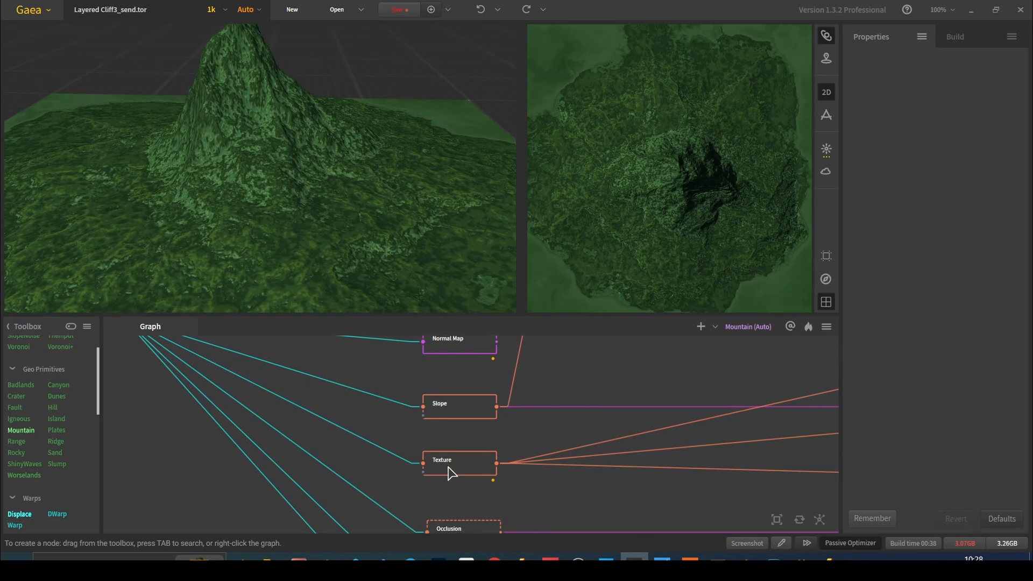
click(451, 473)
mouse_move(330, 146)
mouse_down()
mouse_move(237, 151)
mouse_move(337, 140)
mouse_move(337, 159)
mouse_up()
drag(776, 371, 580, 398)
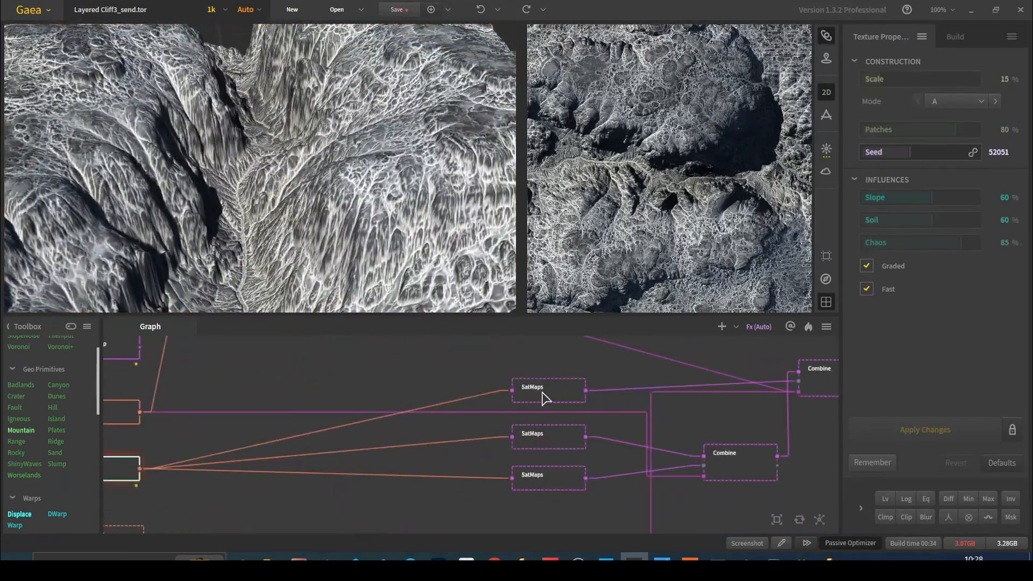
- Compare the colouring of the three SatMaps nodes fed by the cliff's Texture node
click(548, 398)
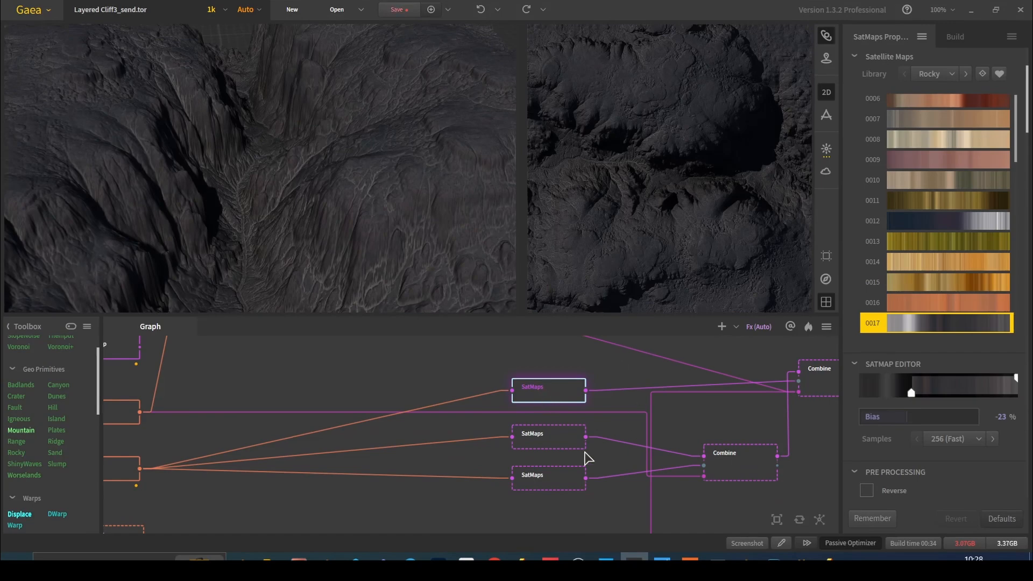
click(536, 437)
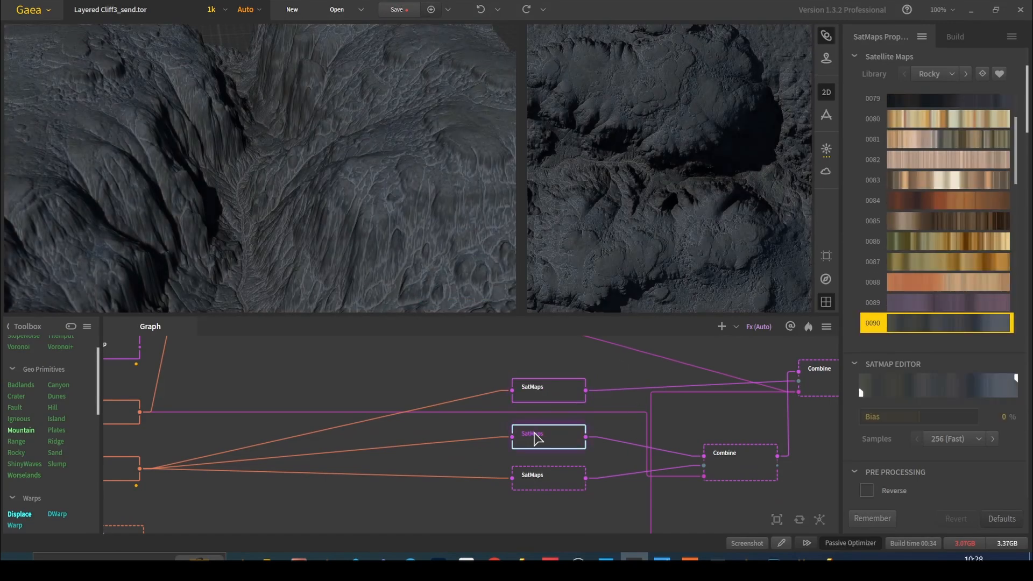
click(549, 487)
drag(356, 135, 380, 106)
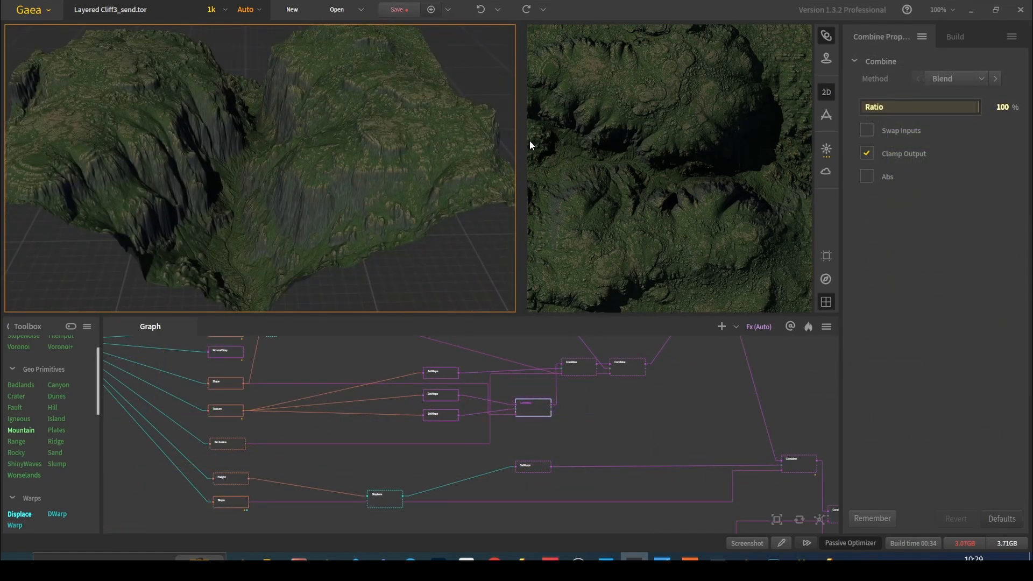
- Widen the 3D view and examine the Combine node's blend of the two lower SatMaps
drag(517, 143, 560, 158)
scroll(696, 187, down, 2)
scroll(710, 176, up, 1)
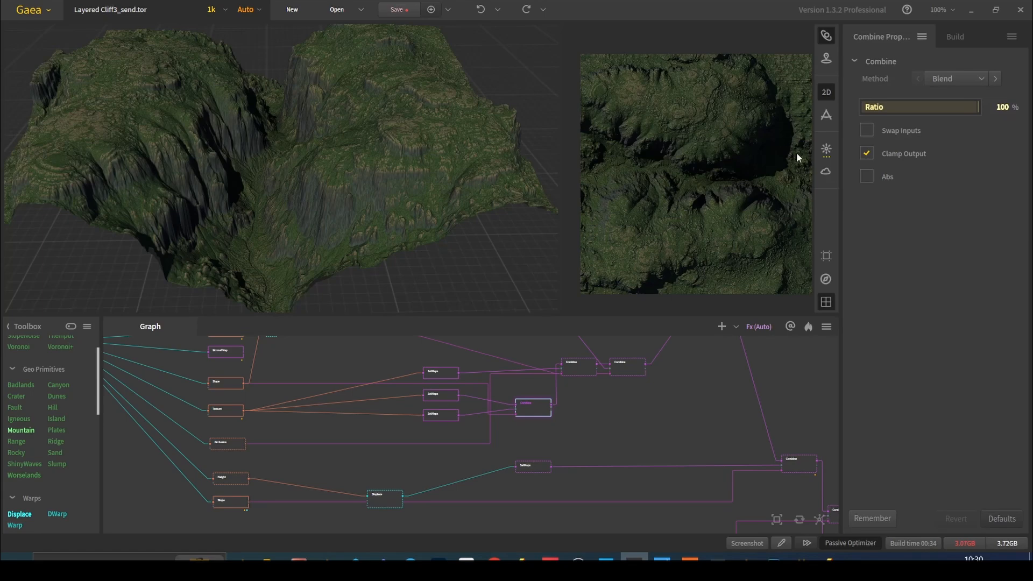
- Examine the Snowfall node and the Min Combine mask built from it and the Slope branch
scroll(613, 436, down, 3)
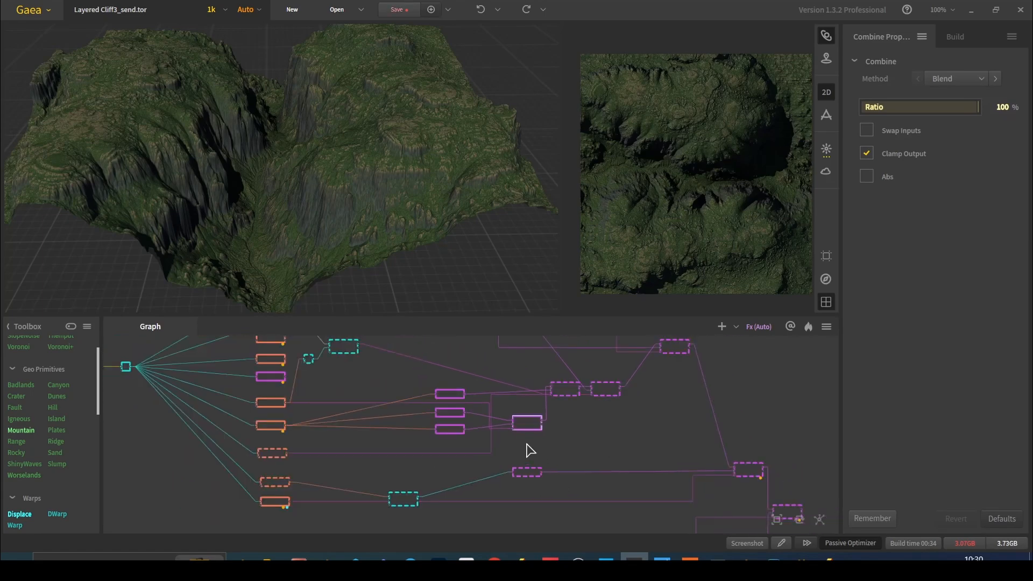
middle_drag(571, 412, 590, 370)
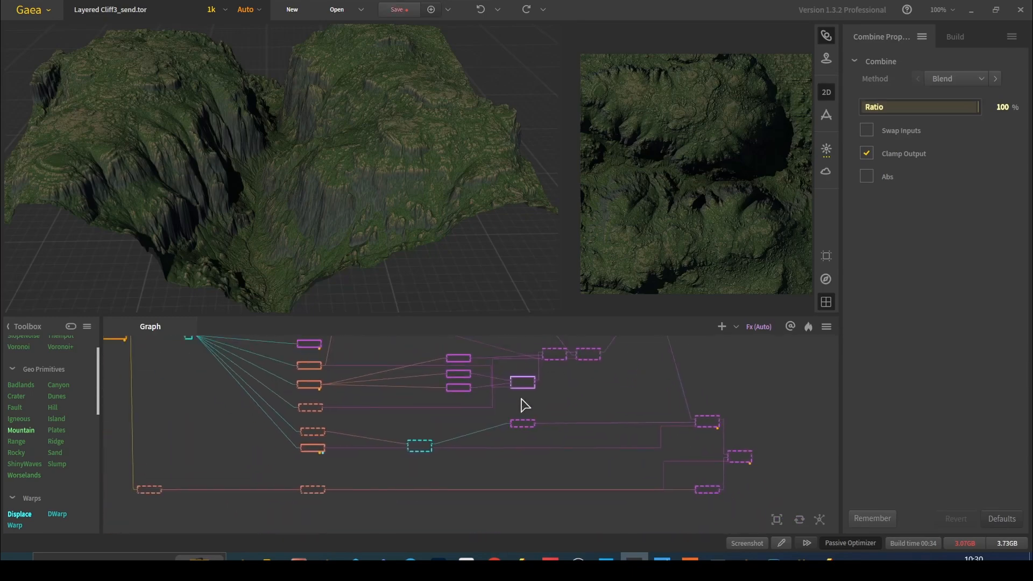
scroll(585, 375, up, 3)
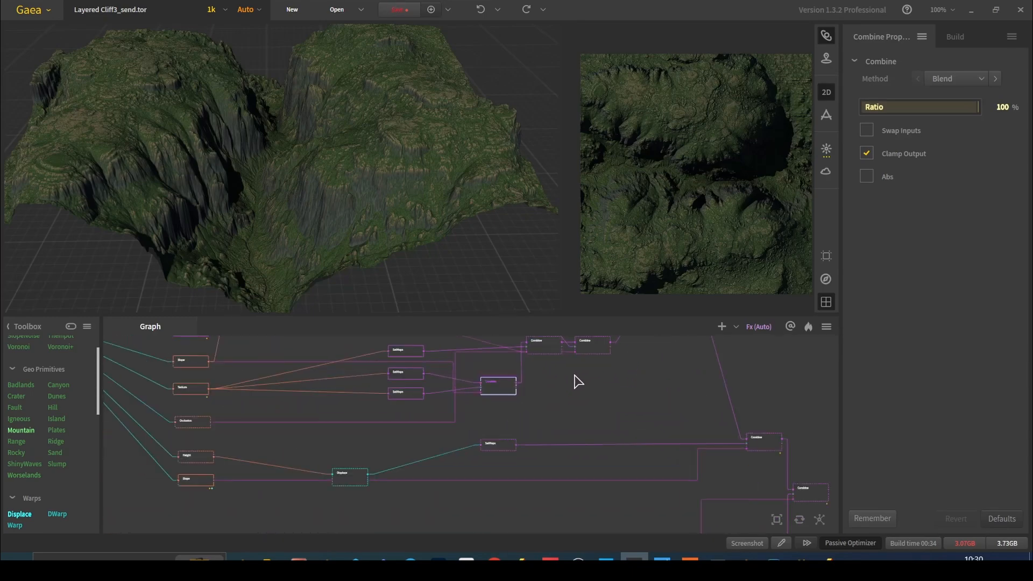
middle_drag(657, 444, 633, 443)
scroll(605, 414, up, 2)
middle_drag(534, 401, 598, 410)
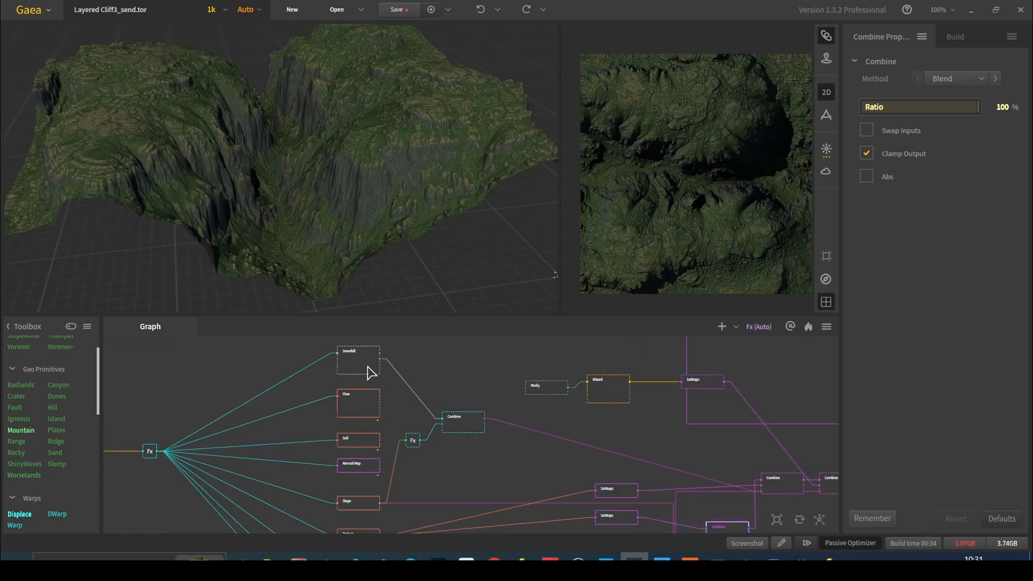
click(367, 365)
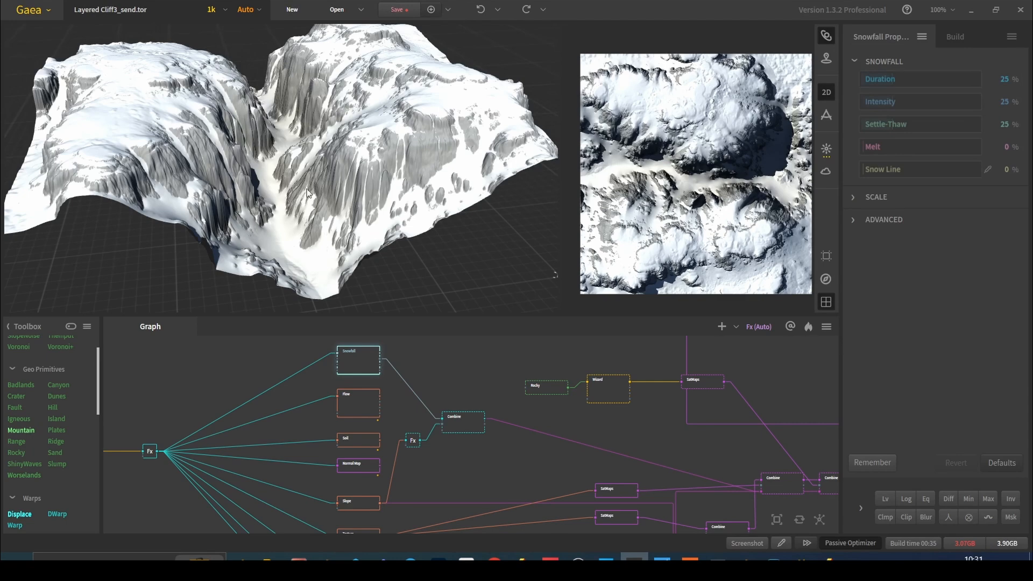
click(465, 425)
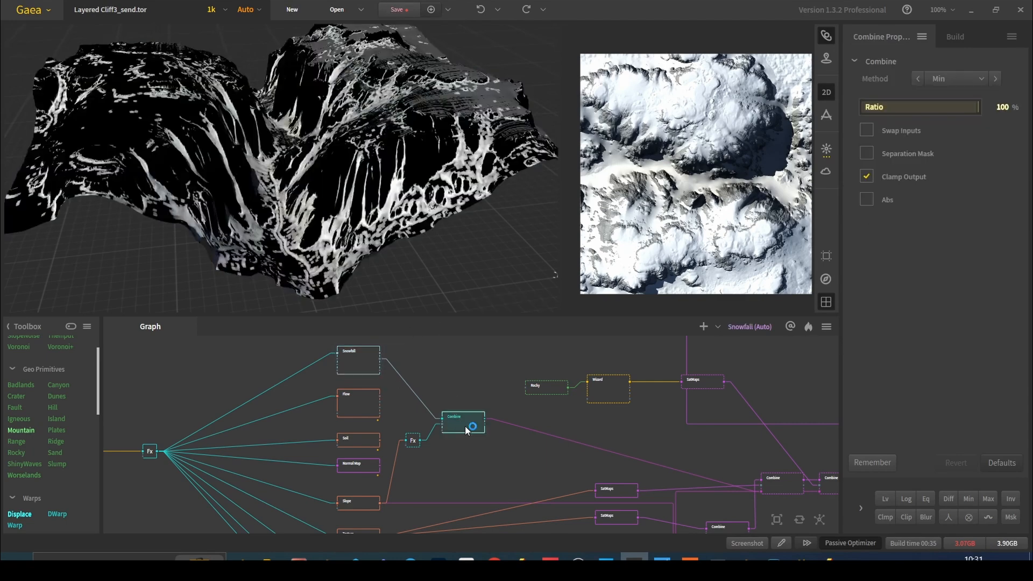
middle_drag(490, 475, 452, 449)
drag(425, 177, 371, 183)
middle_drag(487, 502, 397, 473)
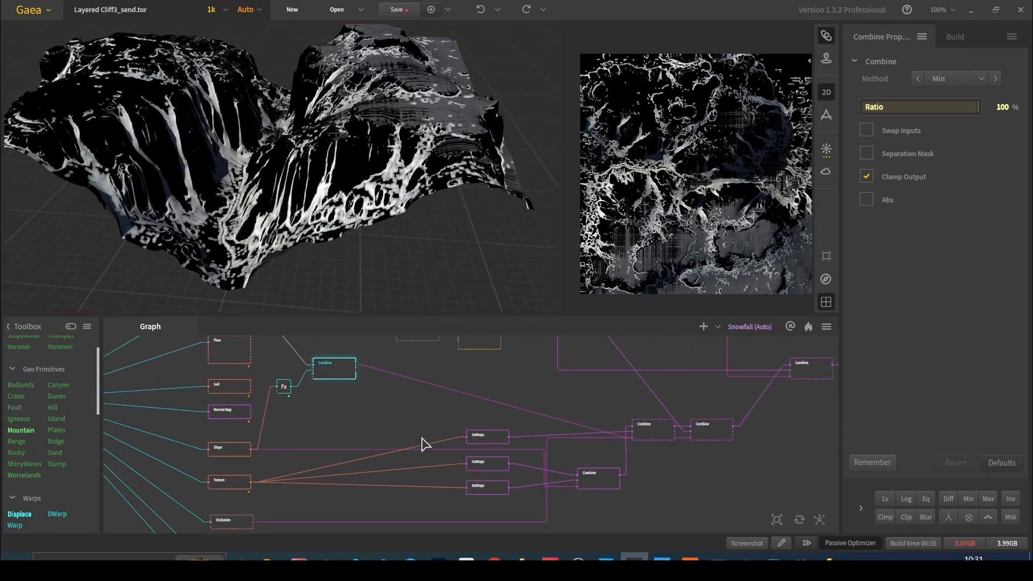
- Compare the green SatMaps blend with the next Combine node, which uses the snow and slope mask
click(651, 438)
click(597, 483)
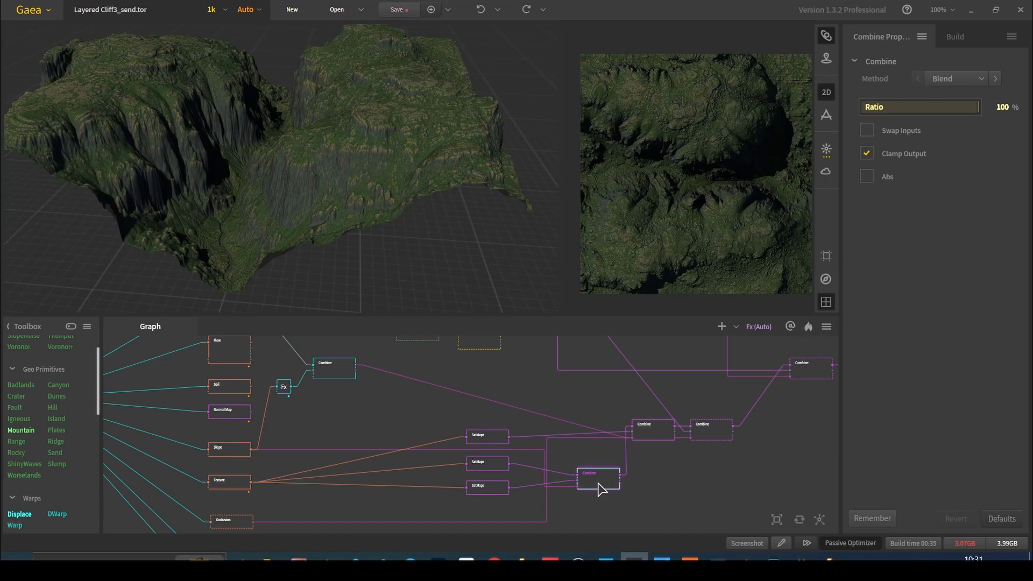
click(660, 438)
drag(434, 176, 460, 157)
drag(646, 432, 595, 489)
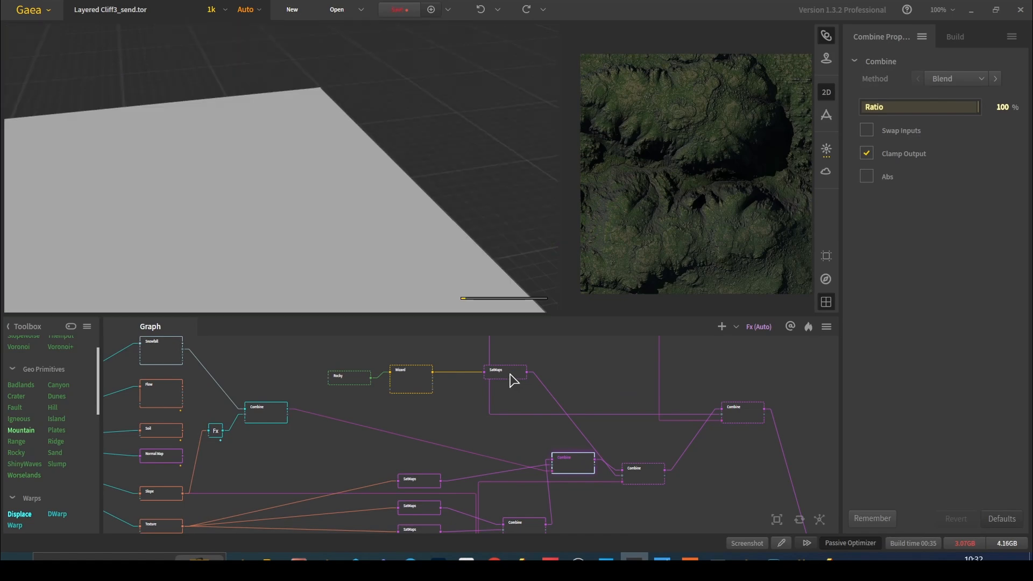
- Inspect the Wizard erosion of the Rocky terrain and the SatMaps colouring it feeds
click(508, 373)
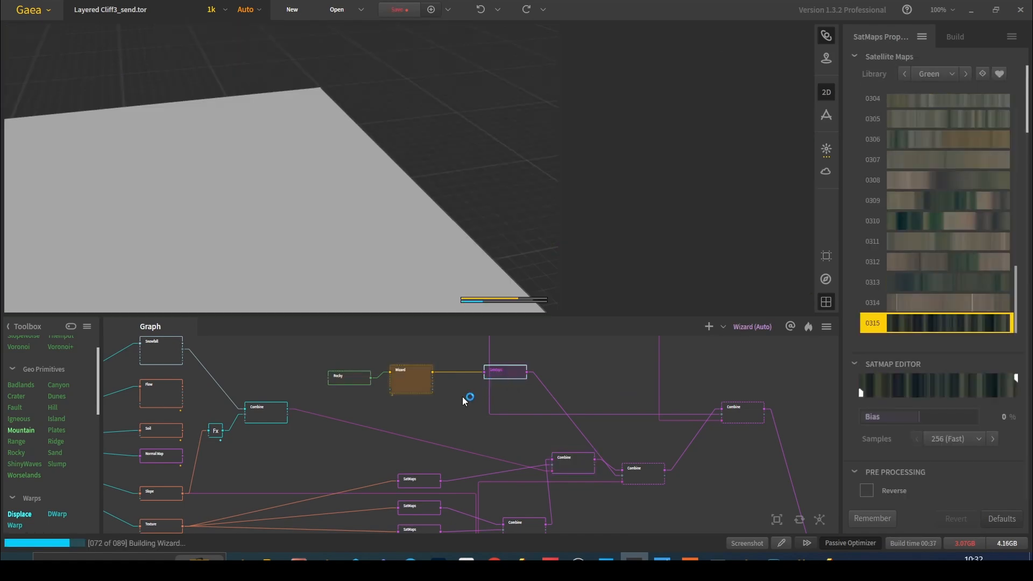
drag(456, 298, 405, 244)
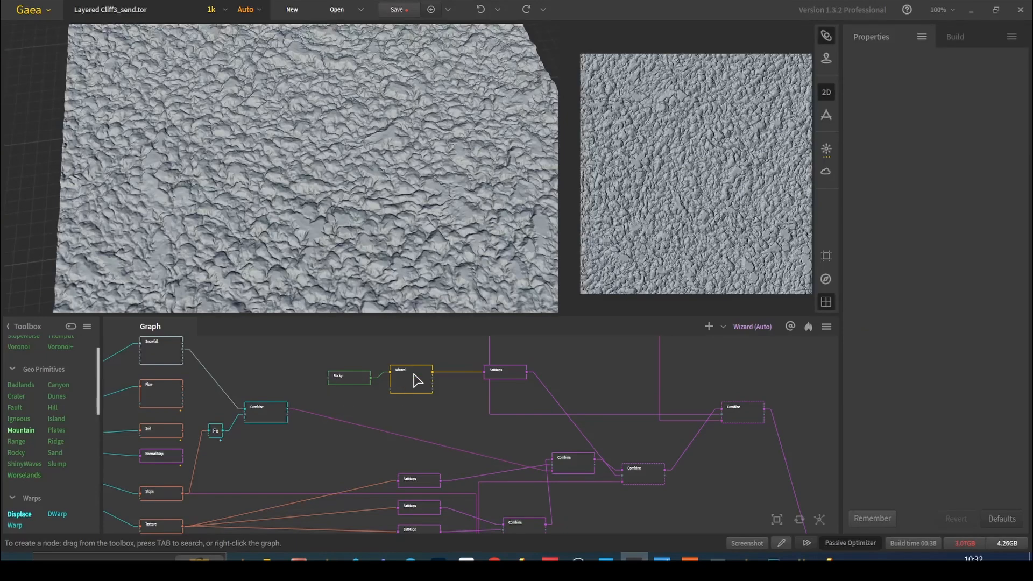
click(415, 375)
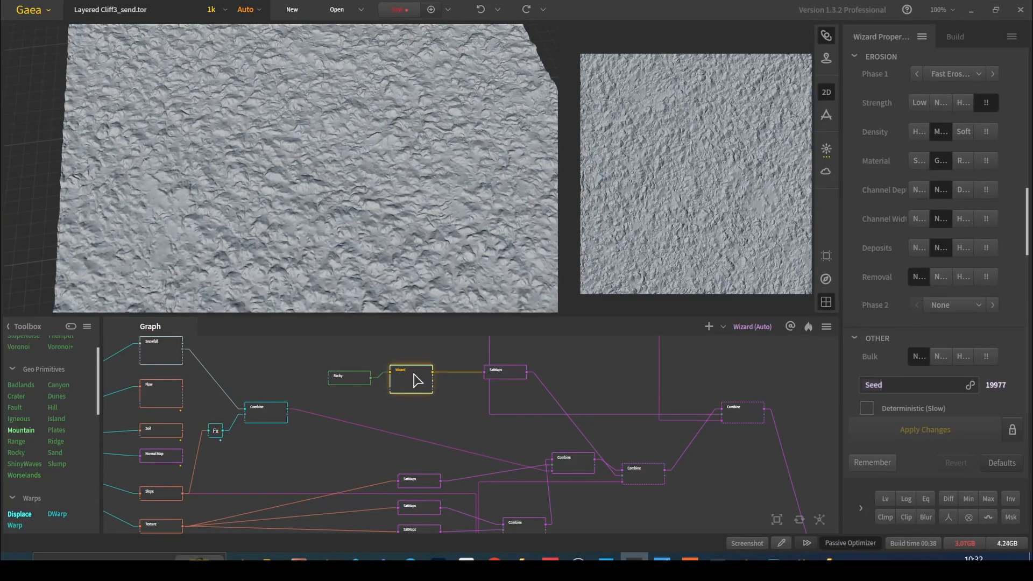
click(503, 373)
drag(415, 186, 431, 225)
- Examine how the Occlusion mask blends the rocky SatMaps colouring into the cliff at the Combine node
click(645, 478)
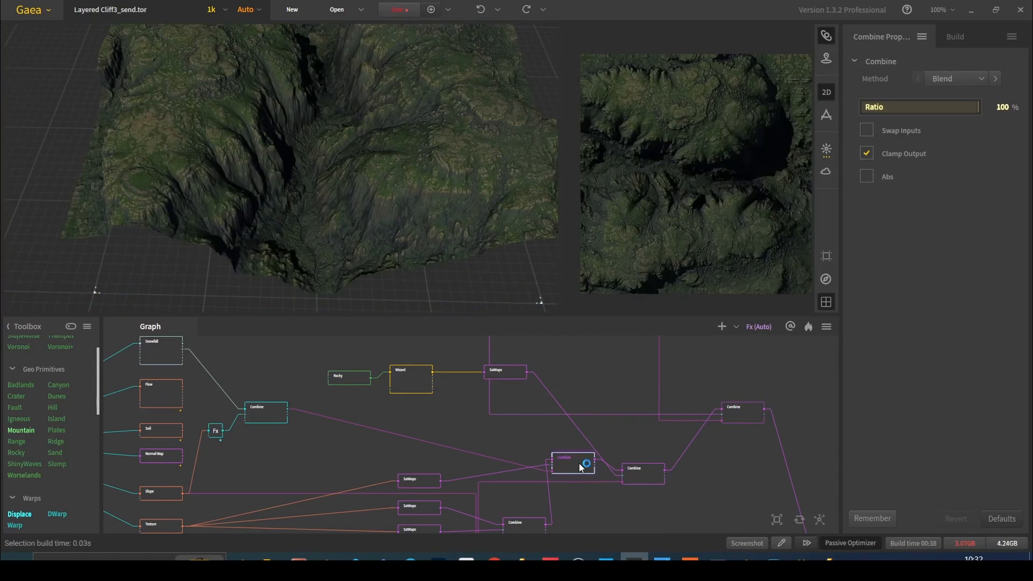
drag(588, 480, 530, 459)
click(178, 494)
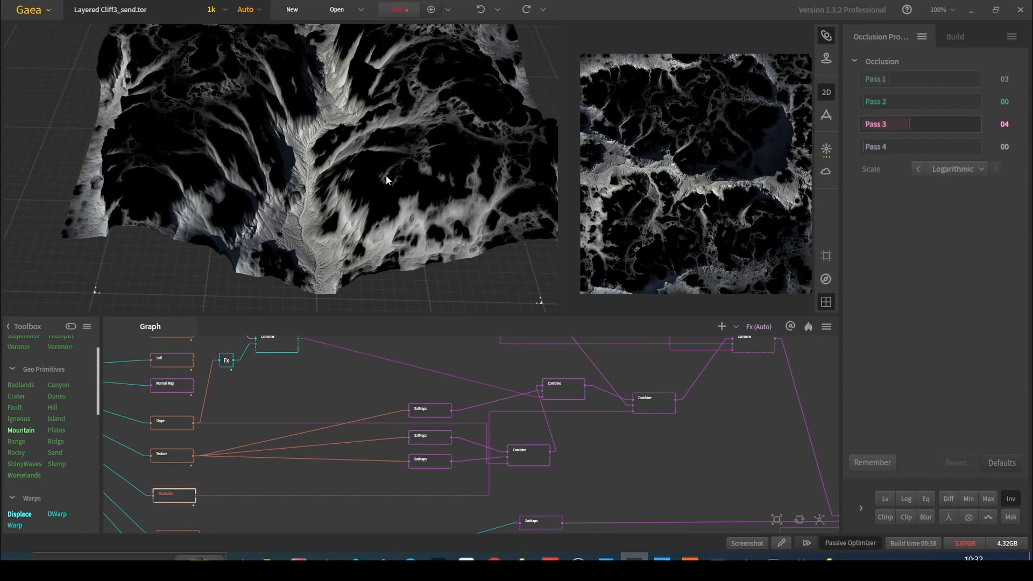
click(652, 411)
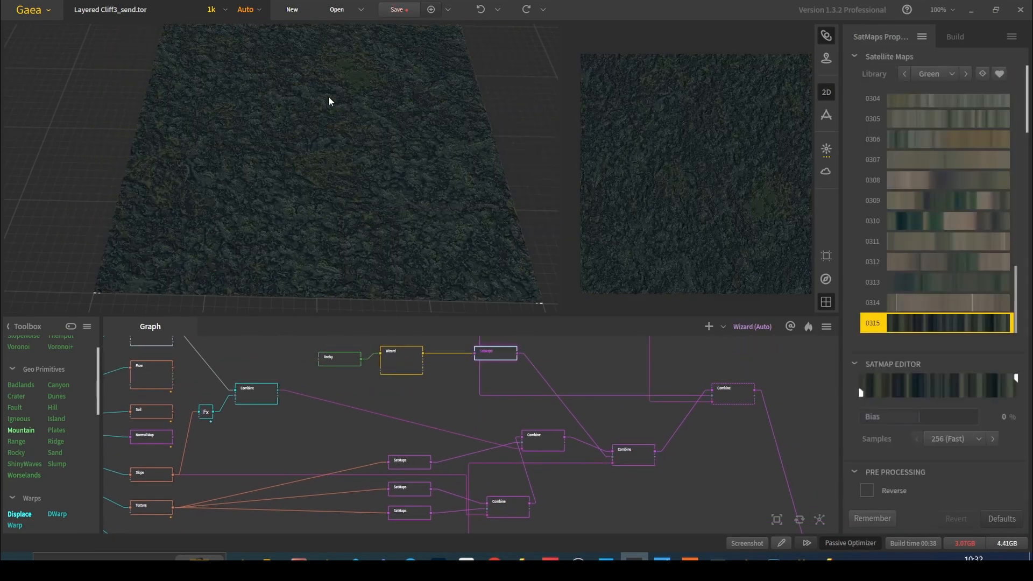
click(641, 462)
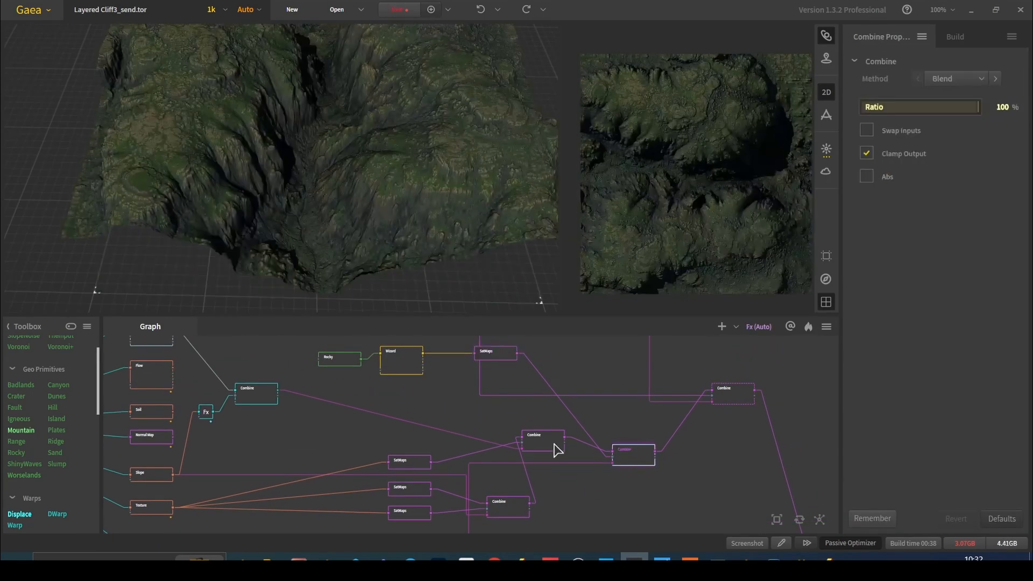
drag(471, 293, 431, 200)
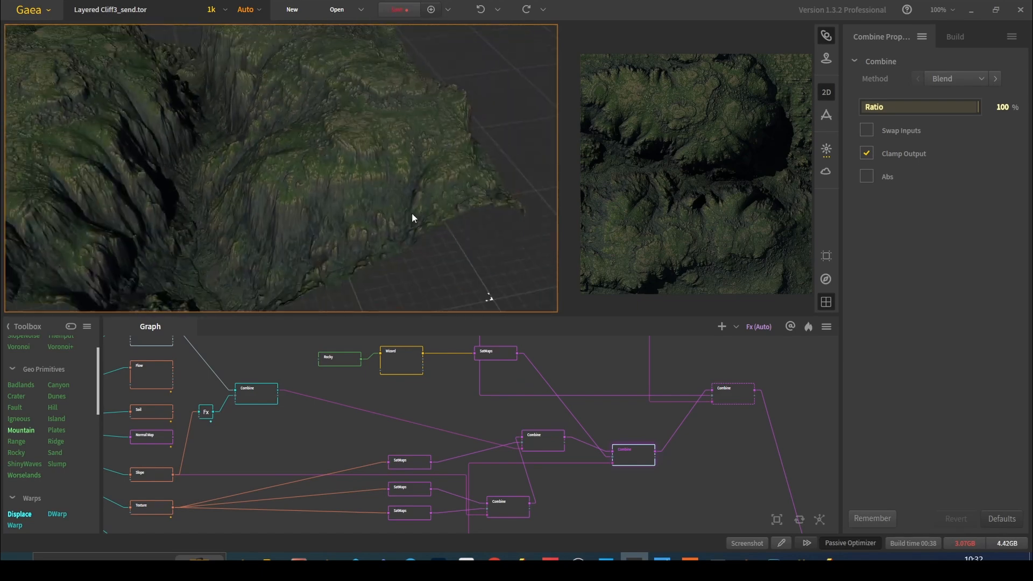
- View the Max Combine node that adds the rivers to the coloured cliff and inspect the river channels
scroll(587, 412, down, 2)
middle_drag(608, 431, 613, 355)
scroll(407, 456, up, 2)
middle_drag(597, 425, 606, 493)
click(621, 458)
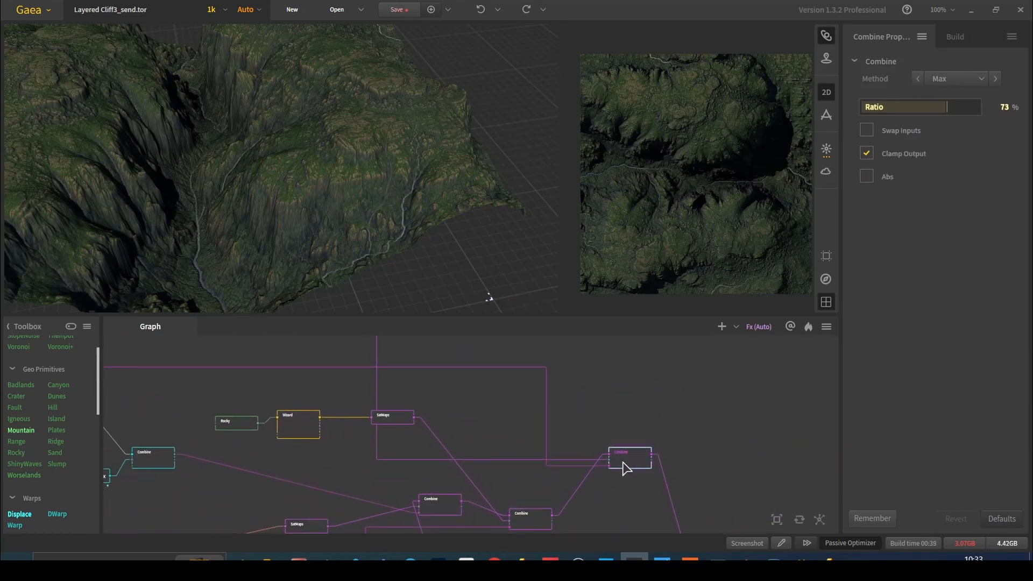
drag(321, 216, 389, 250)
- Inspect the Fx node's river mask and the CLUTer node's colouring, tracing both back to Rivers
middle_drag(454, 376, 482, 482)
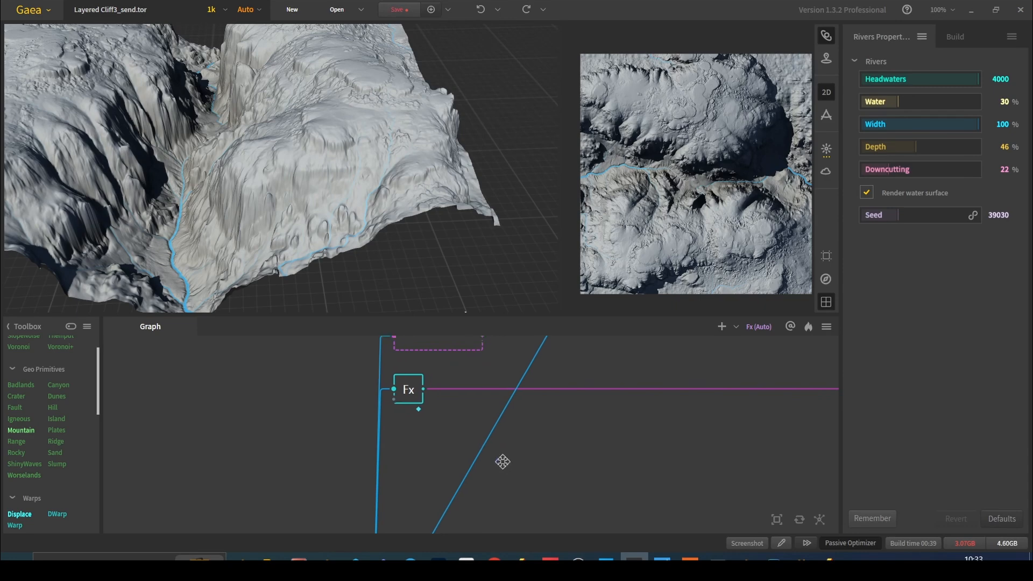
click(389, 414)
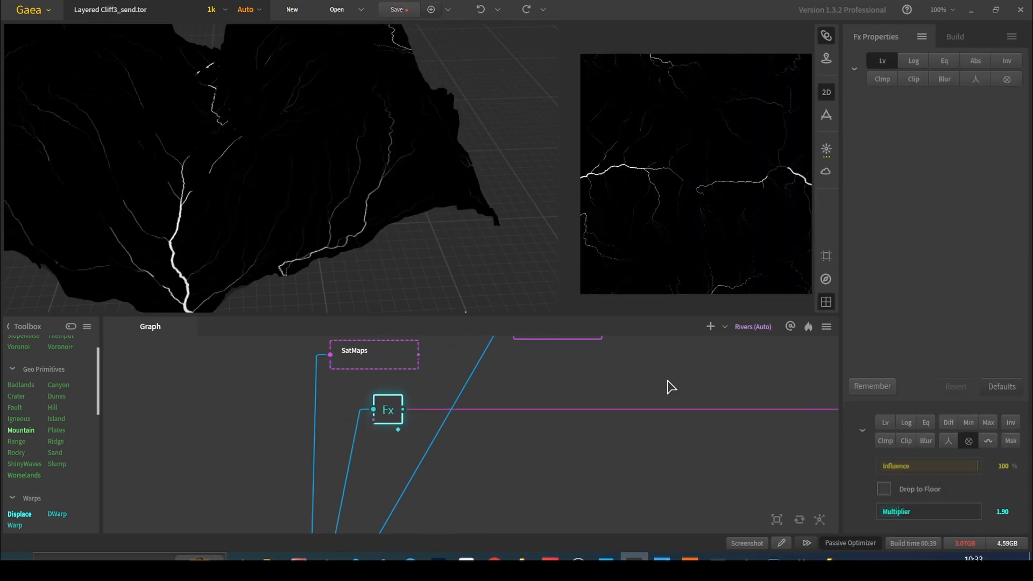
scroll(425, 357, down, 4)
middle_drag(700, 457, 237, 398)
middle_drag(457, 409, 519, 437)
middle_drag(434, 445, 793, 457)
click(311, 366)
scroll(311, 371, up, 5)
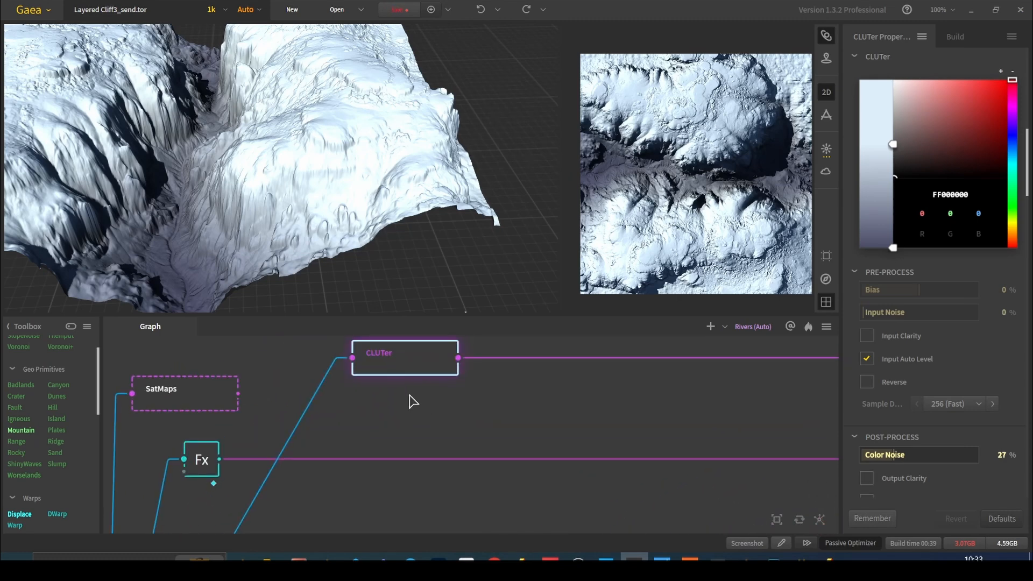
- Trace the CLUTer river colouring forward to the Max Combine node and view its result on the terrain
scroll(713, 457, down, 5)
middle_drag(712, 460, 116, 384)
middle_drag(817, 431, 403, 371)
click(349, 407)
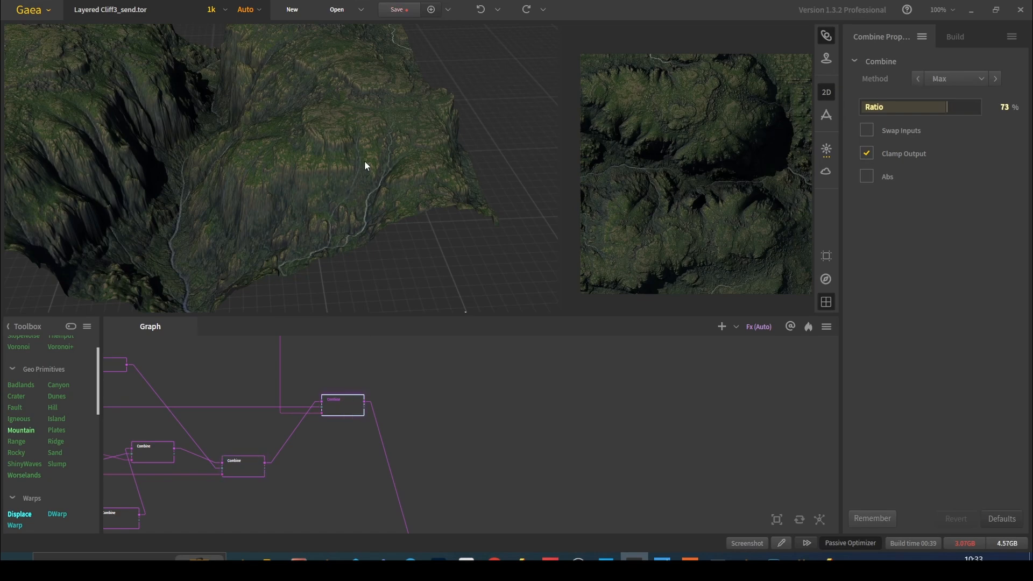
- Inspect the Blend Combine node that follows the Max Combine and the Slope mask feeding it
scroll(519, 383, down, 4)
middle_drag(443, 482, 527, 417)
scroll(531, 412, up, 3)
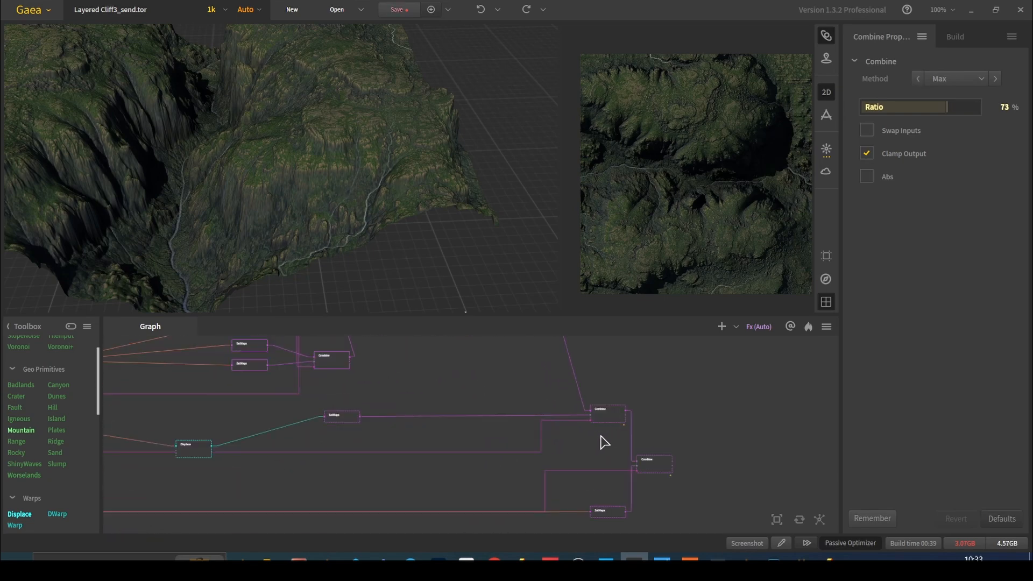
click(609, 419)
mouse_move(364, 157)
mouse_down()
mouse_move(259, 164)
mouse_move(405, 165)
mouse_move(360, 169)
mouse_up()
middle_drag(276, 434, 467, 419)
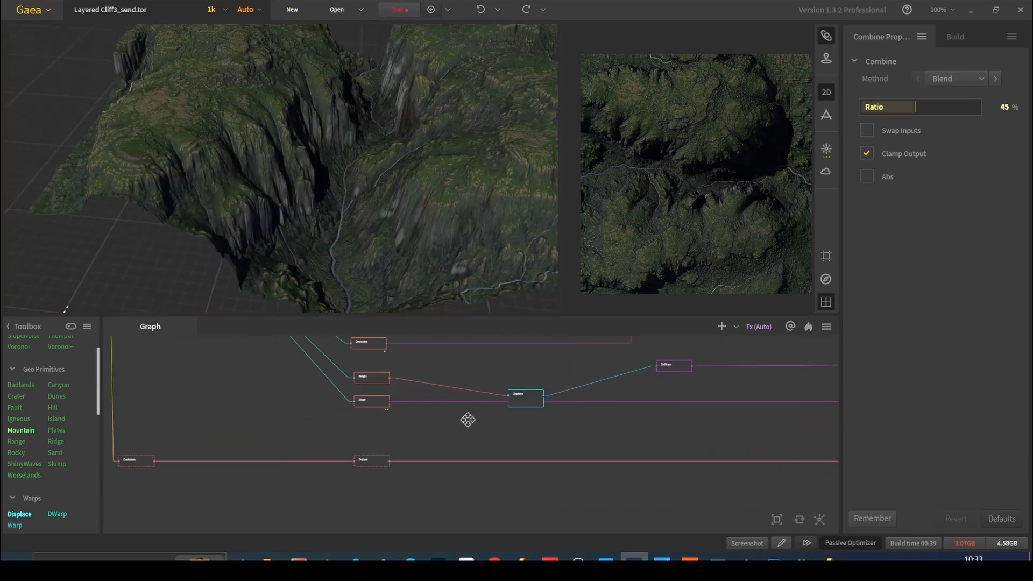
click(374, 402)
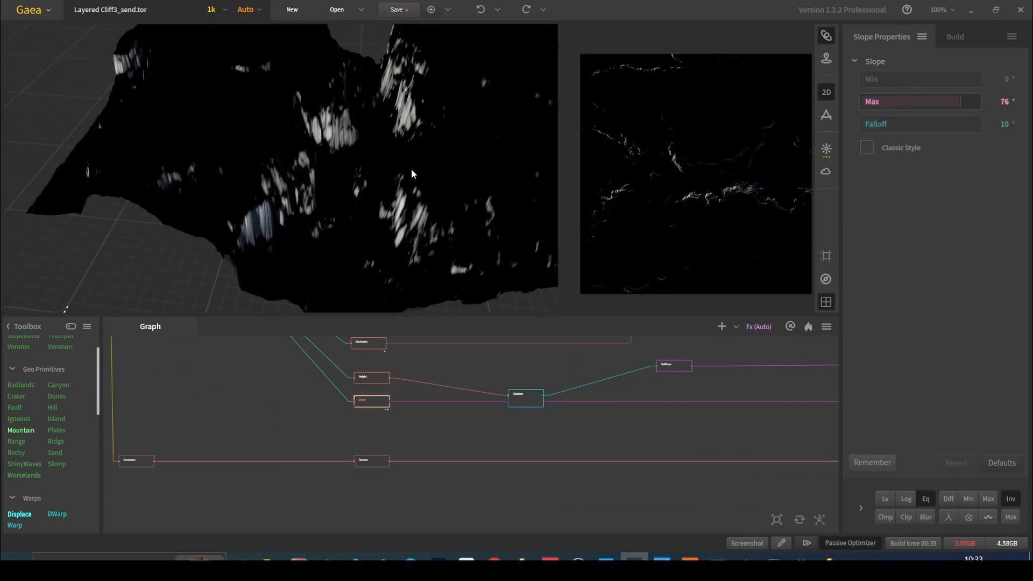
middle_drag(608, 424, 428, 444)
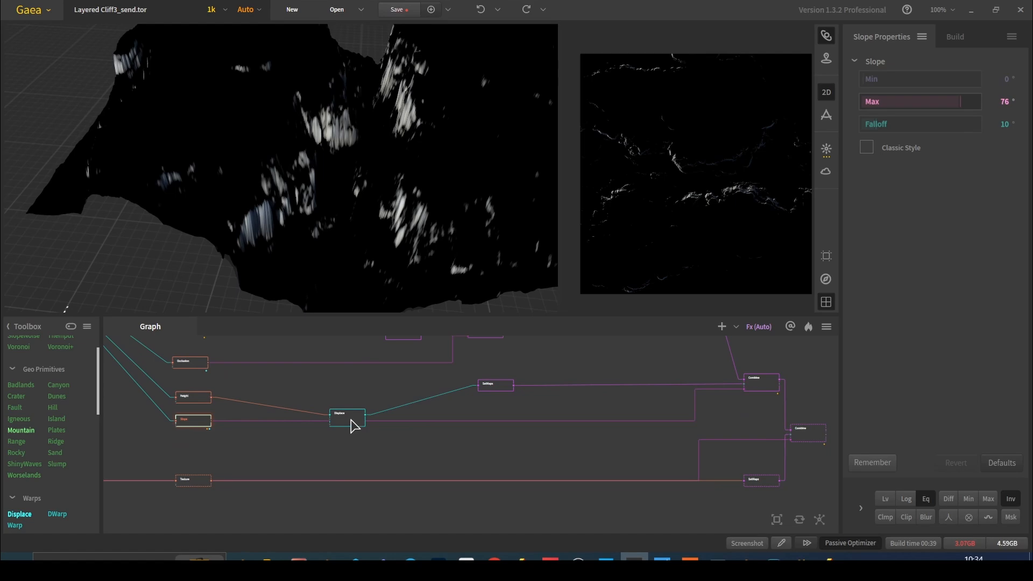
- Line up the Displace, SatMaps and Height nodes in one straight row in the graph
drag(353, 426, 350, 404)
drag(500, 386, 495, 392)
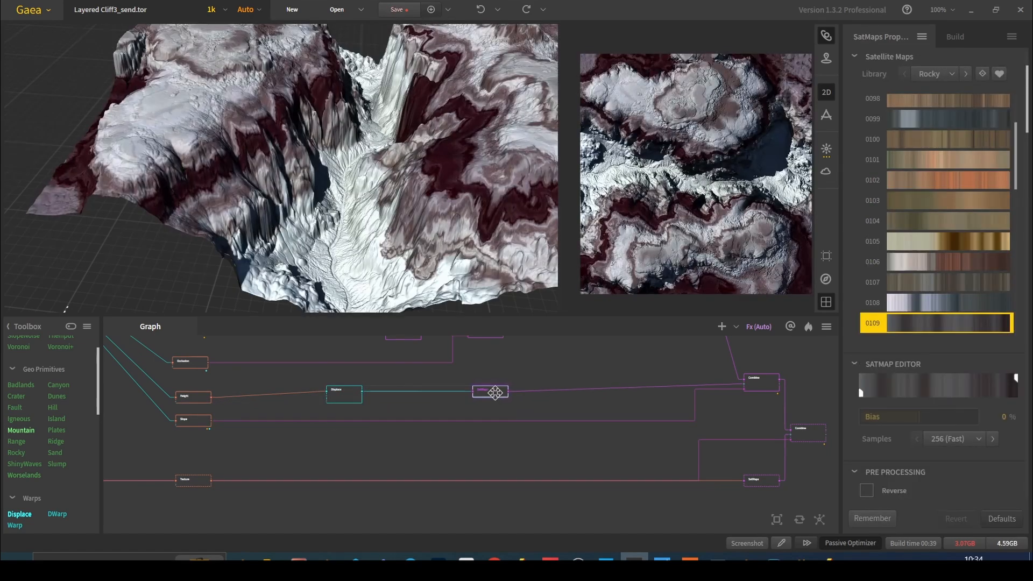
drag(196, 401, 195, 391)
- Examine the Height mask, its Rugged Displace distortion and the rocky SatMaps colouring they feed
click(351, 400)
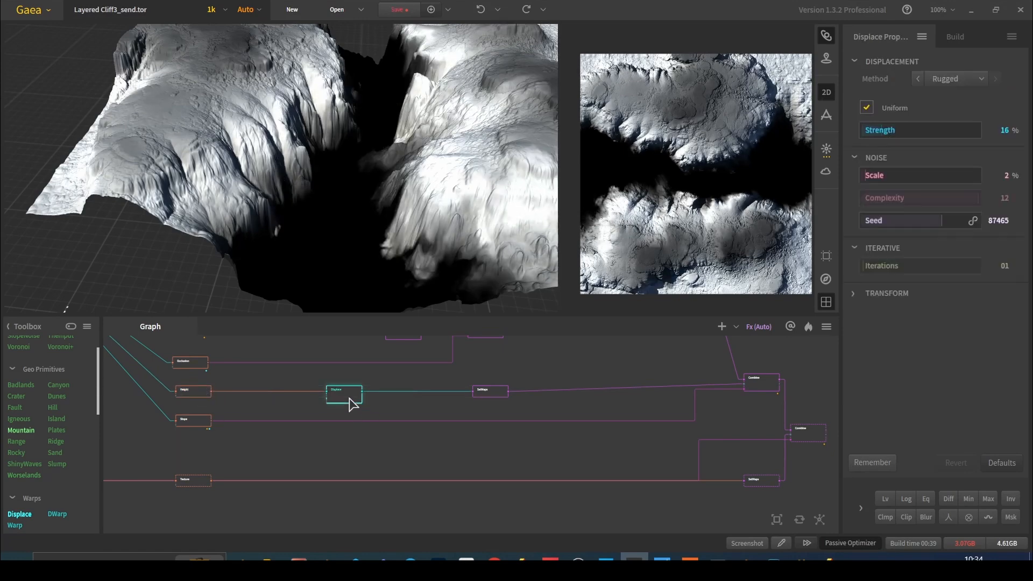
drag(454, 199, 413, 207)
click(197, 393)
click(343, 394)
click(494, 393)
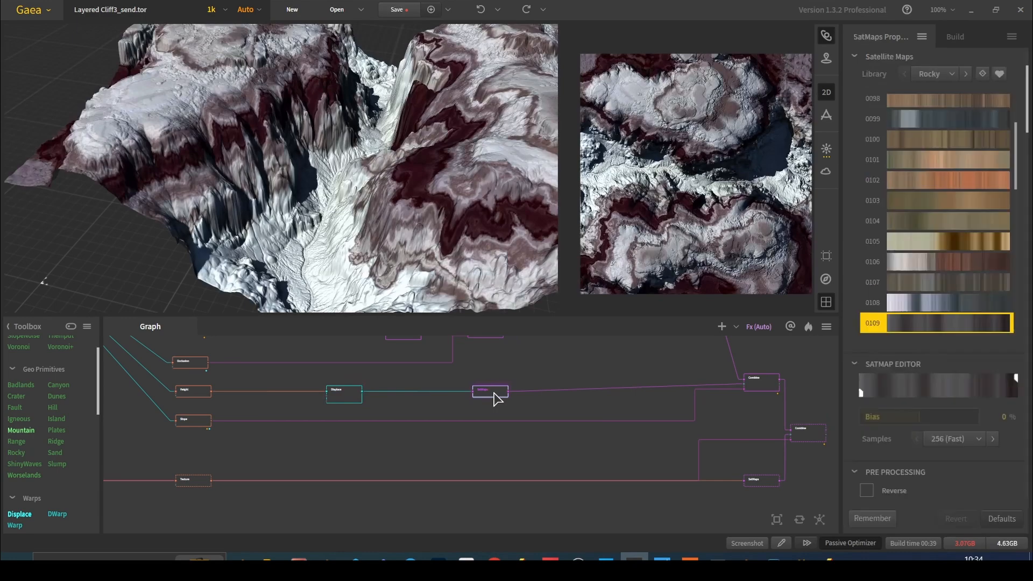
drag(401, 241, 320, 267)
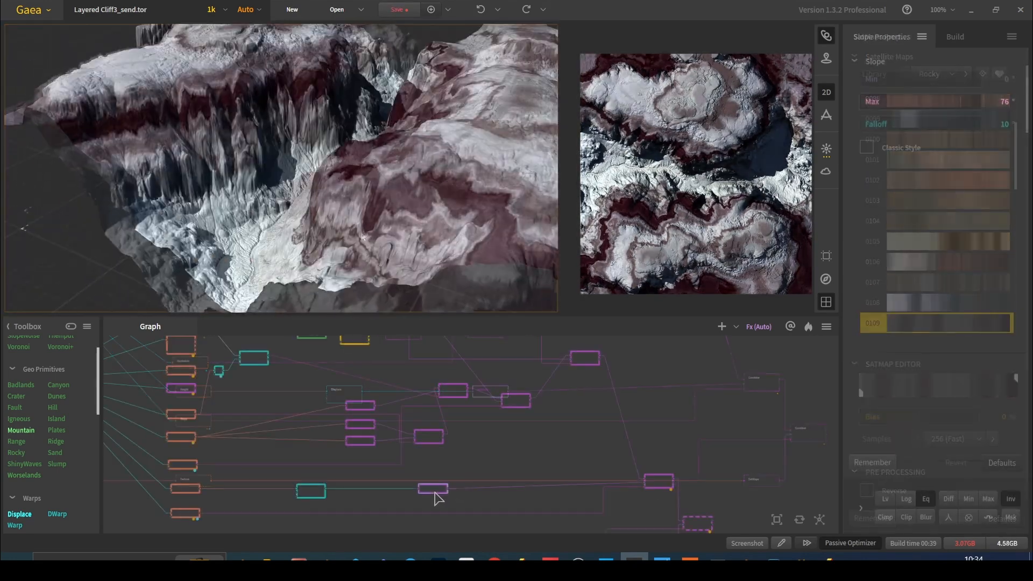
- Set the ratio of the Blend Combine node fed by the rocky SatMaps to 54 %
click(657, 481)
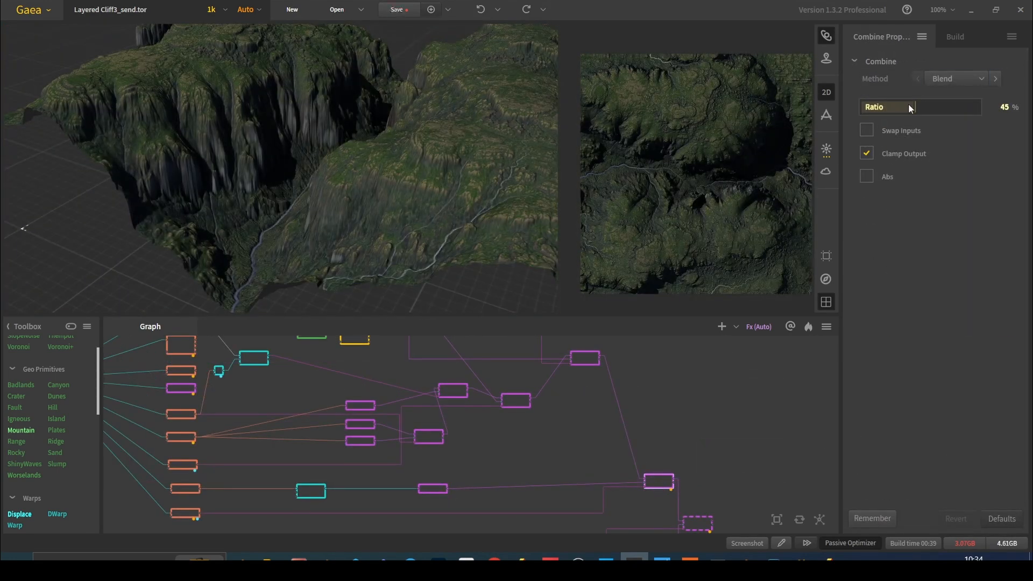
drag(916, 108, 987, 146)
drag(388, 175, 467, 193)
drag(942, 107, 925, 107)
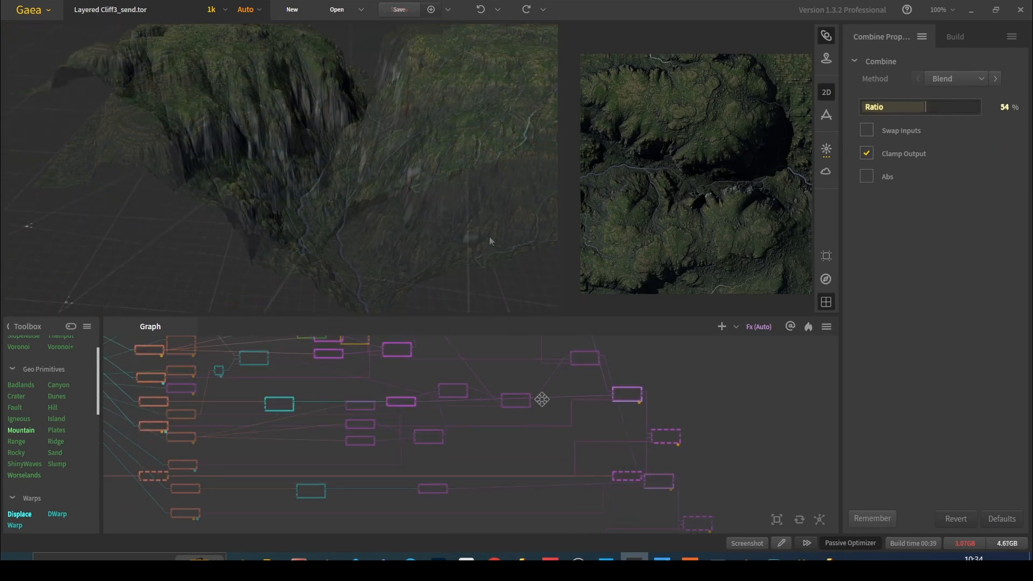
- View the final Embed Combine node's result on the terrain and trace its inputs back towards the Occlusion node
scroll(570, 483, up, 2)
click(743, 411)
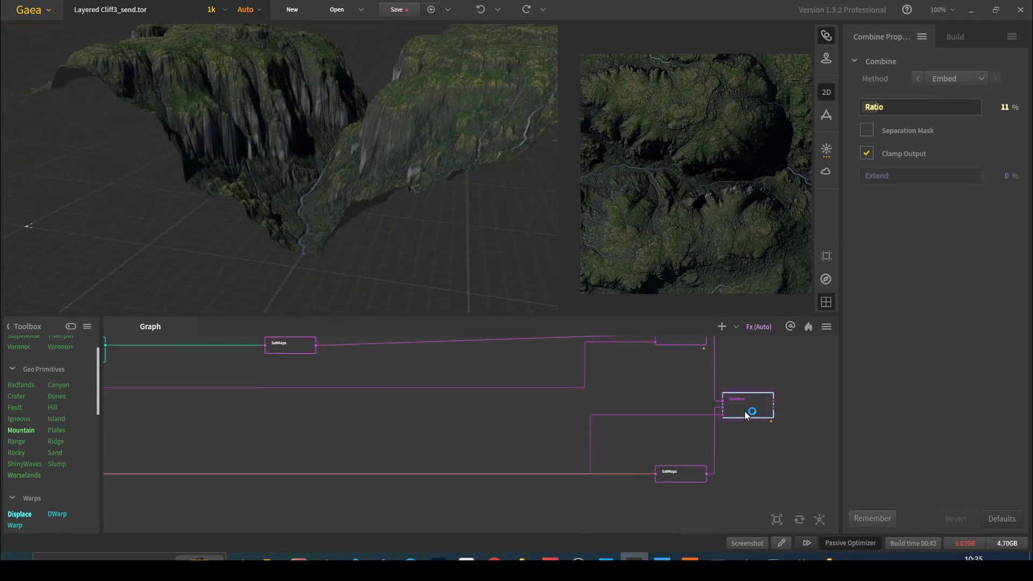
drag(440, 188, 506, 210)
drag(161, 433, 821, 423)
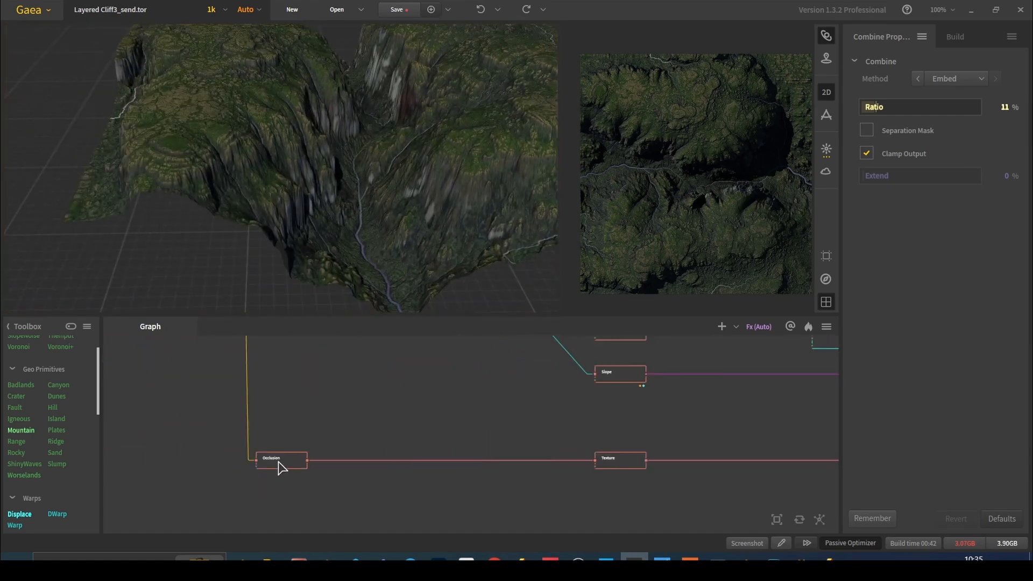
- Examine the Occlusion, Texture and rocky SatMaps nodes that feed the final Embed Combine node
click(276, 461)
click(495, 466)
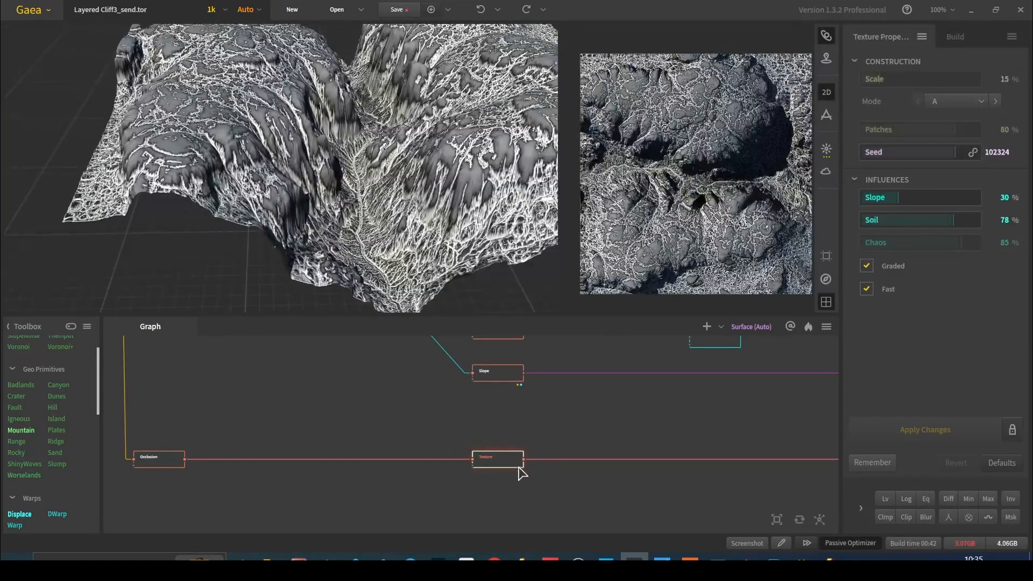
middle_drag(337, 173, 210, 166)
drag(688, 403, 107, 407)
scroll(108, 407, down, 3)
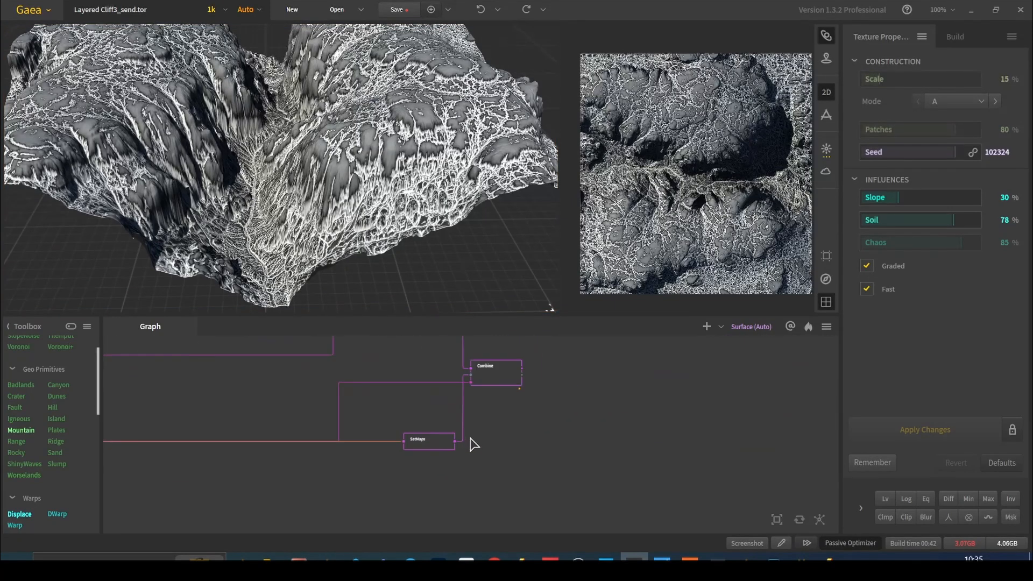
scroll(471, 442, up, 4)
click(424, 449)
drag(425, 92, 396, 132)
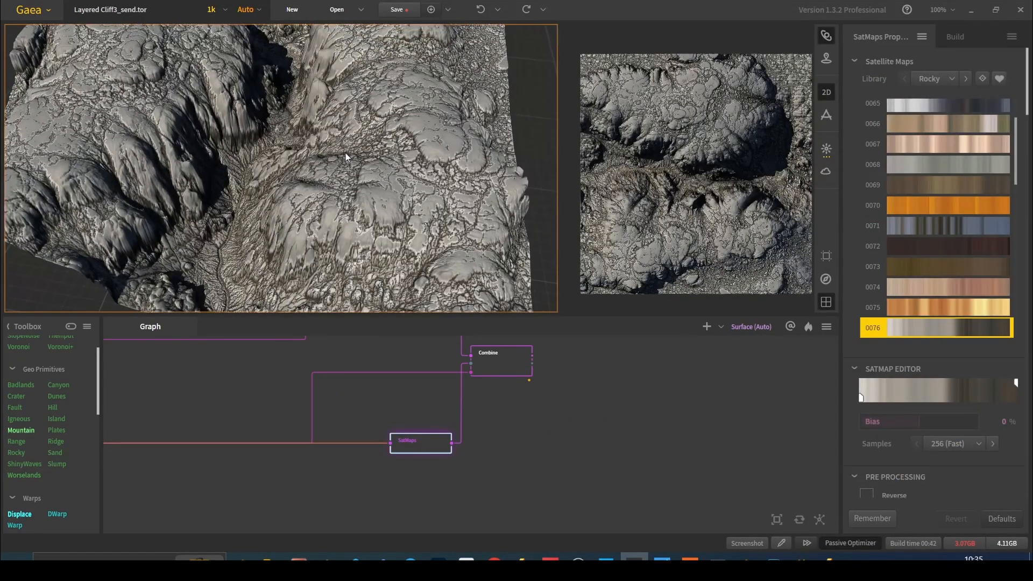
- Compare the Blend Combine with the final Embed Combine and inspect the finished cliff colouring from several angles
click(507, 364)
drag(503, 385, 585, 468)
click(519, 363)
click(591, 451)
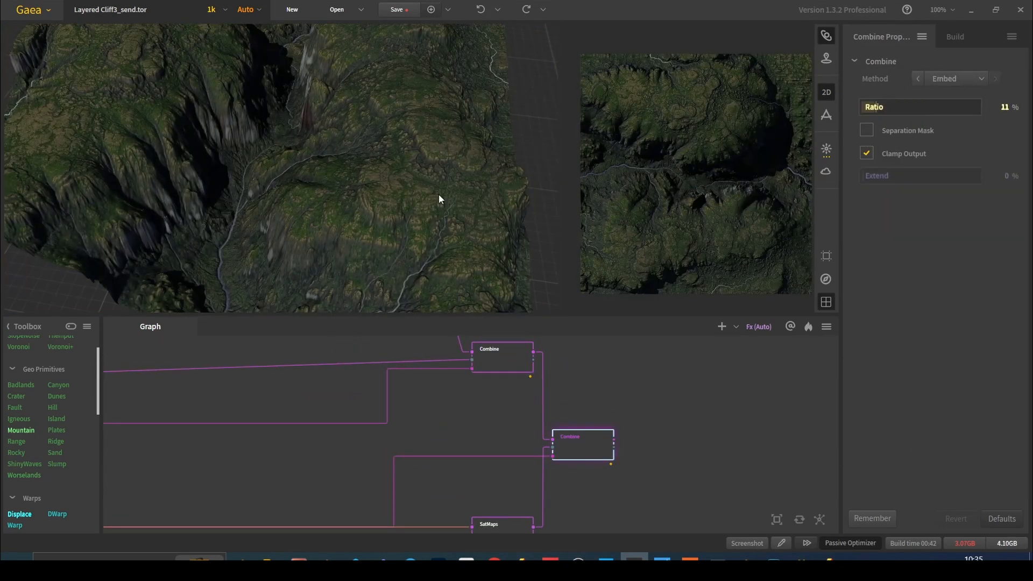
drag(449, 210, 478, 165)
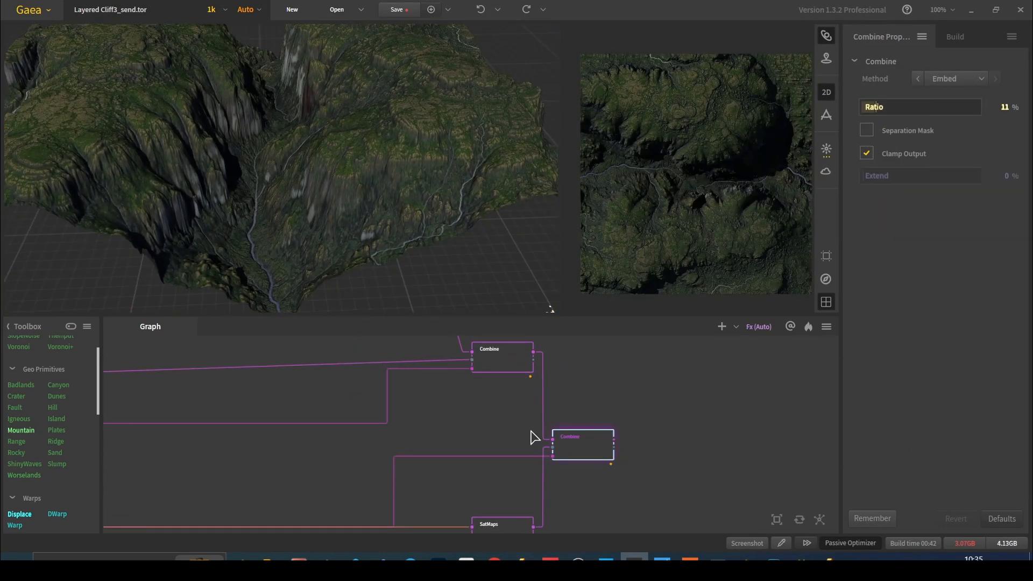
drag(554, 226, 396, 192)
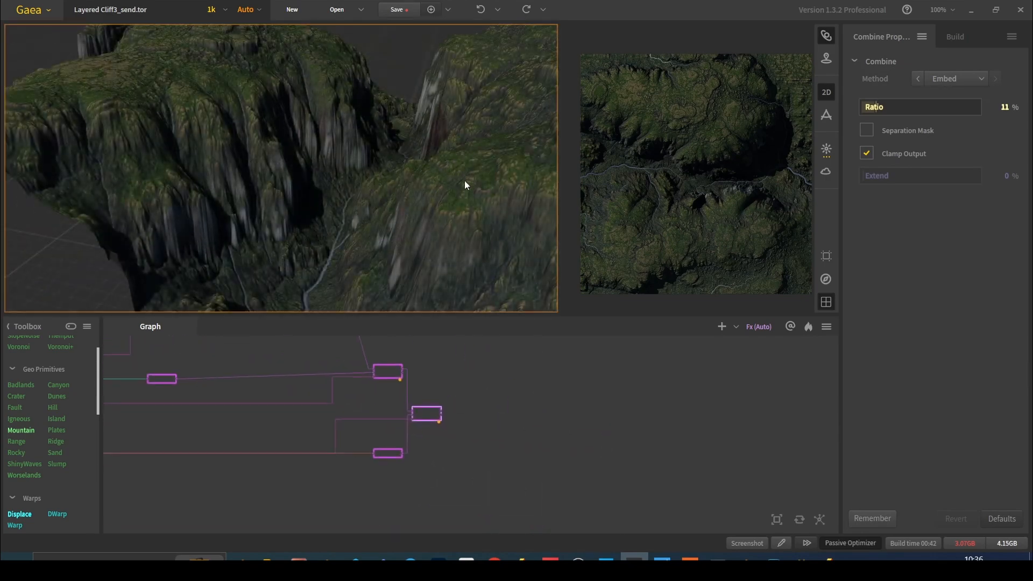
drag(464, 180, 680, 64)
scroll(451, 430, up, 6)
middle_drag(449, 382, 514, 446)
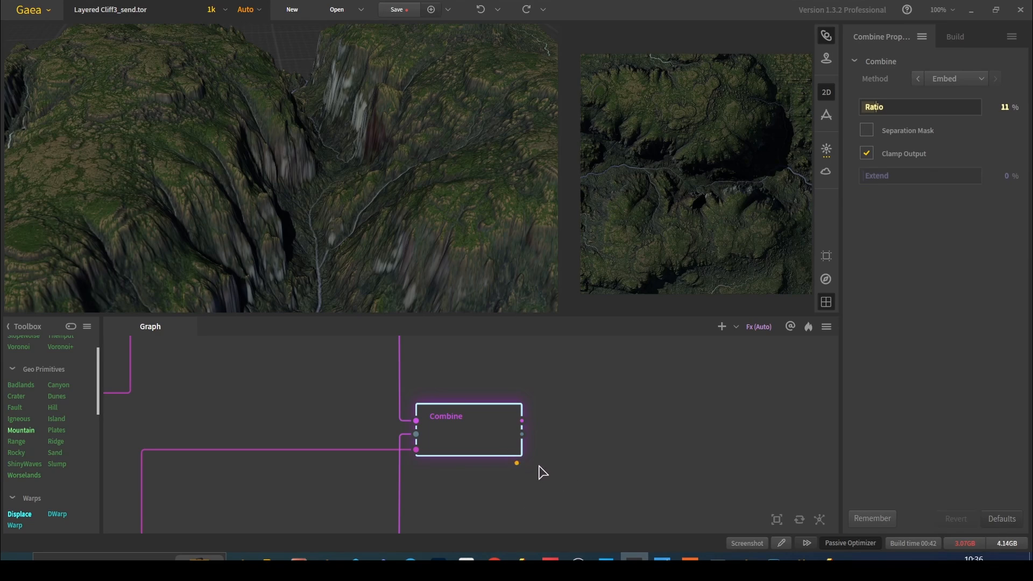
- Review the files to save in the build settings and check the two Combine nodes included for export
click(956, 38)
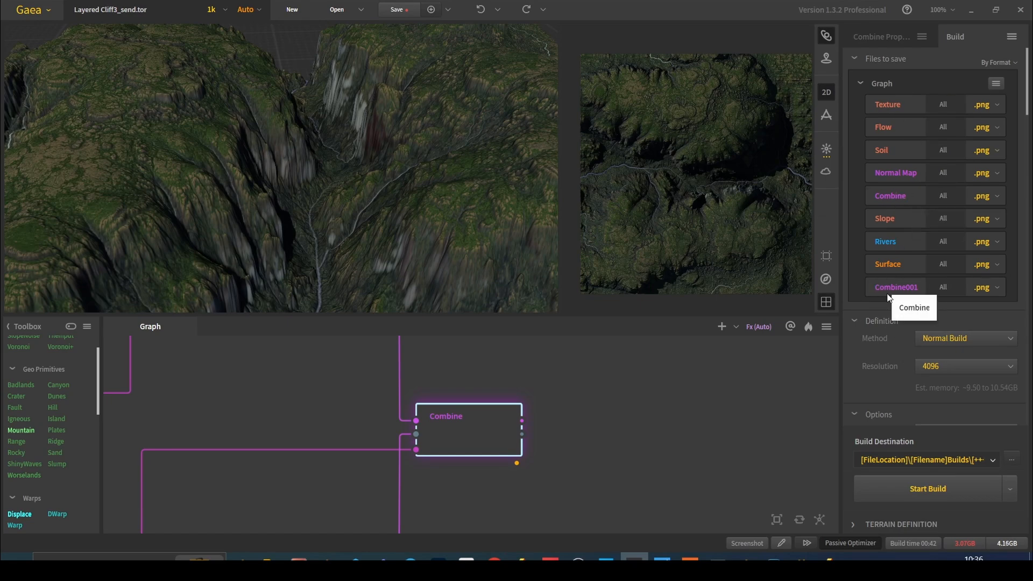
scroll(613, 422, down, 5)
scroll(543, 400, up, 4)
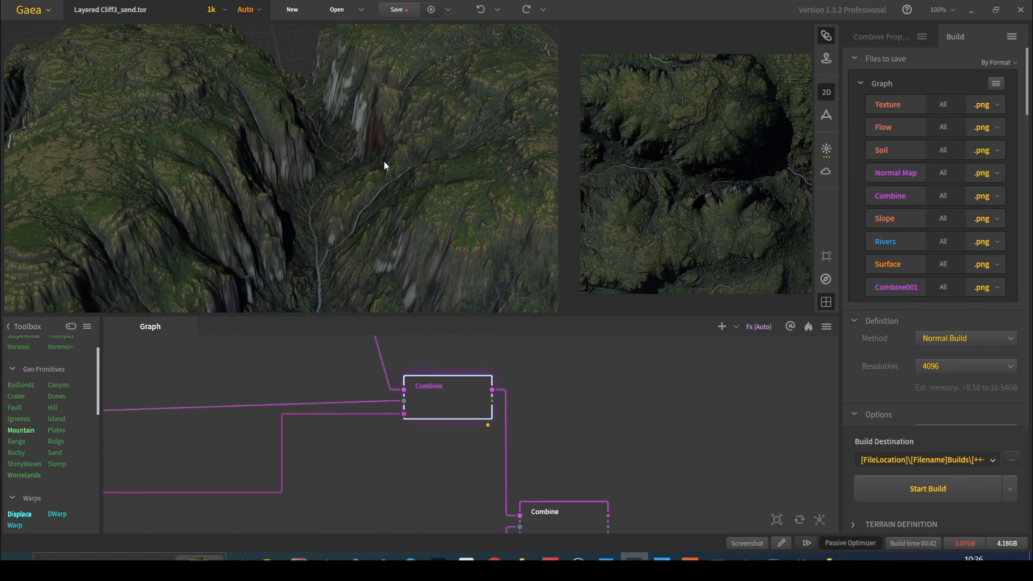
middle_drag(573, 410, 553, 342)
click(534, 447)
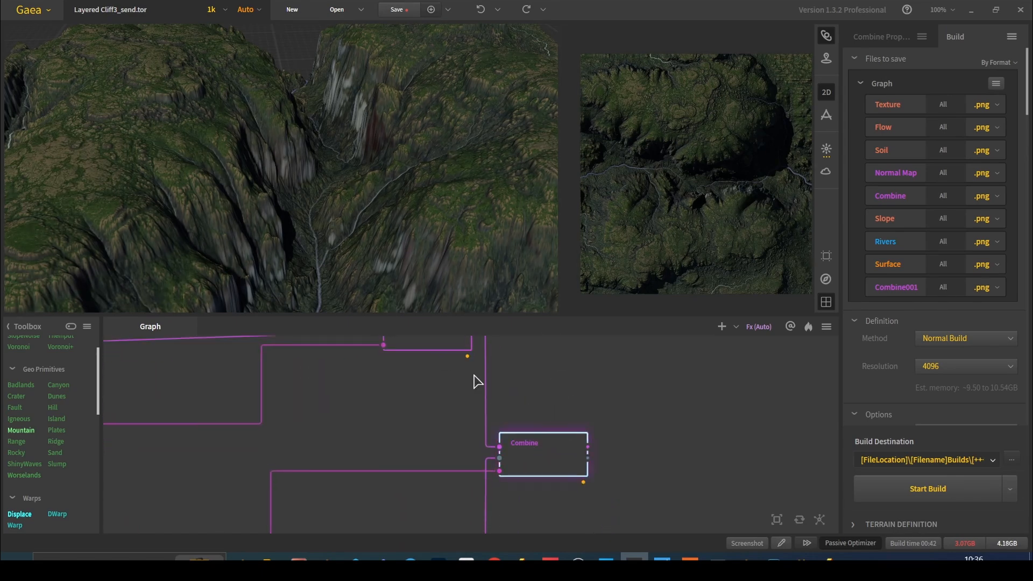
- Trace the graph back to the Rivers node and view its whole terrain output
middle_drag(581, 408, 623, 388)
scroll(628, 402, down, 2)
middle_drag(427, 417, 608, 462)
scroll(608, 462, down, 4)
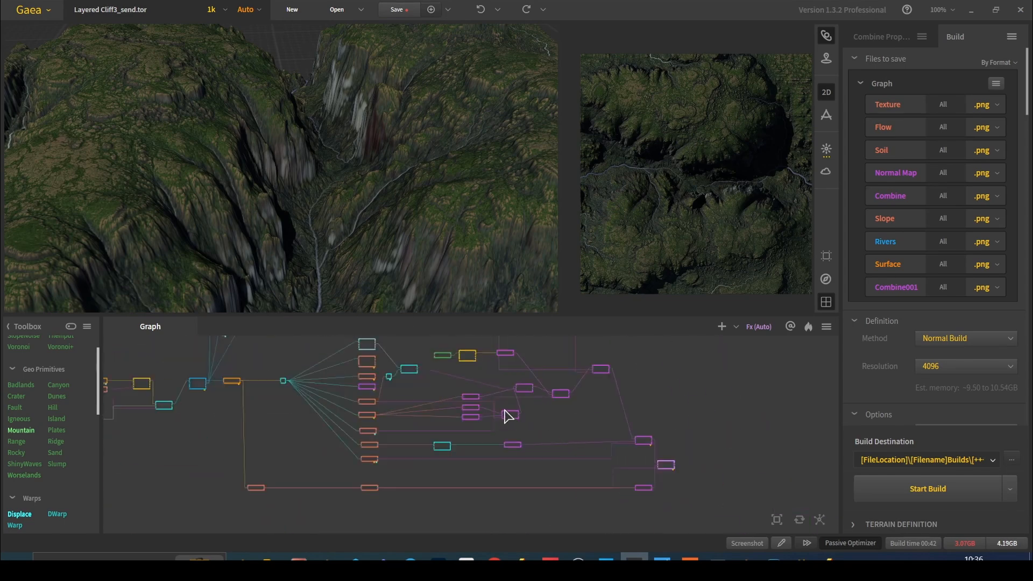
middle_drag(445, 401, 616, 458)
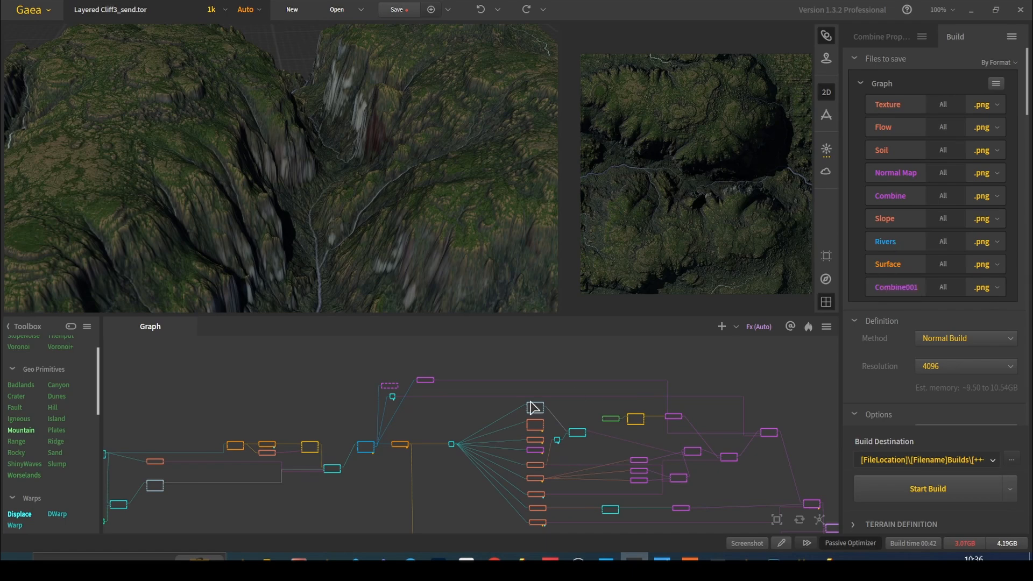
scroll(480, 460, up, 5)
click(310, 398)
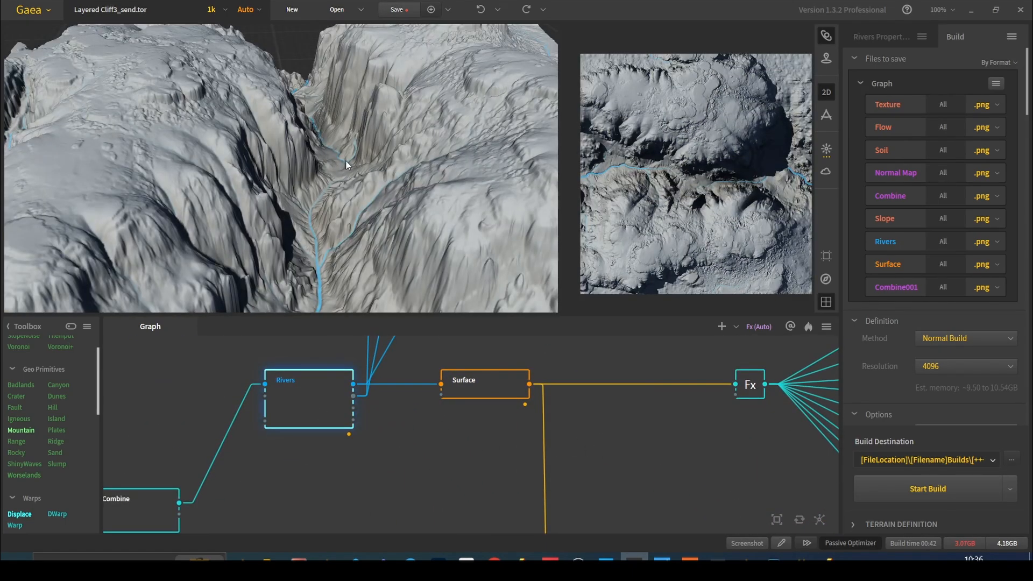
drag(376, 192, 421, 197)
scroll(410, 175, down, 5)
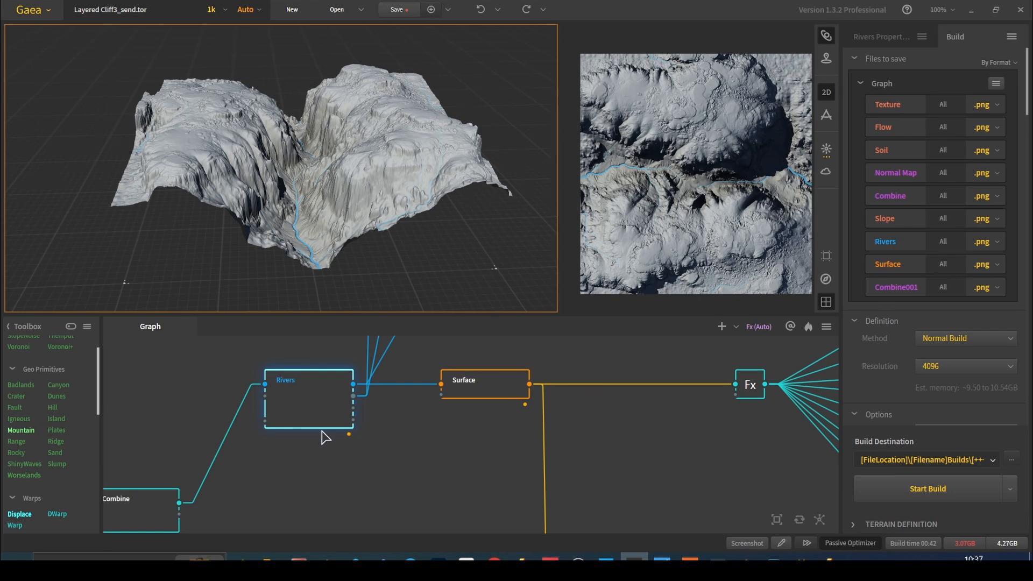
- Inspect the Surface node after Rivers and examine its detail on the terrain
scroll(421, 463, down, 3)
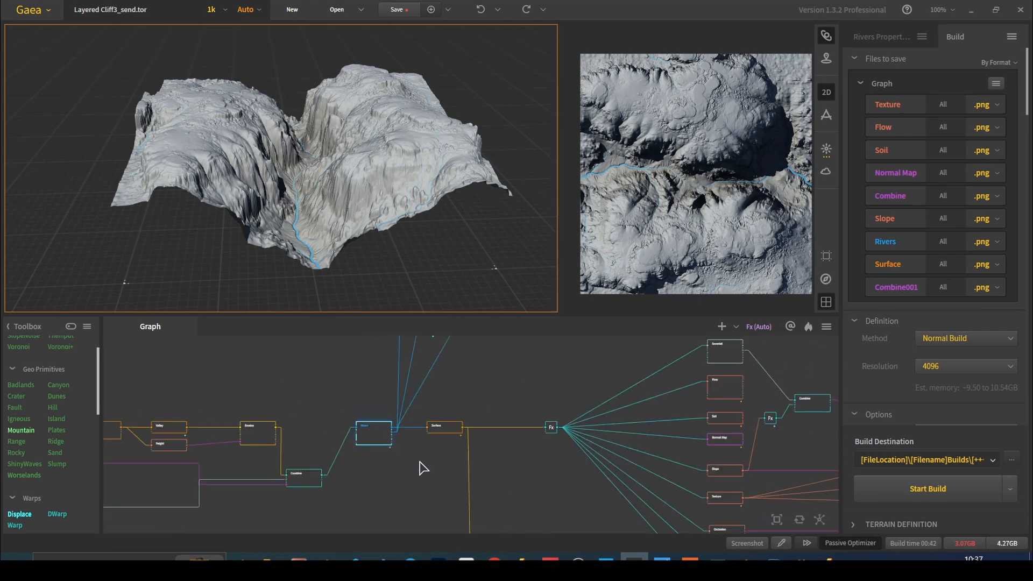
scroll(444, 486, up, 3)
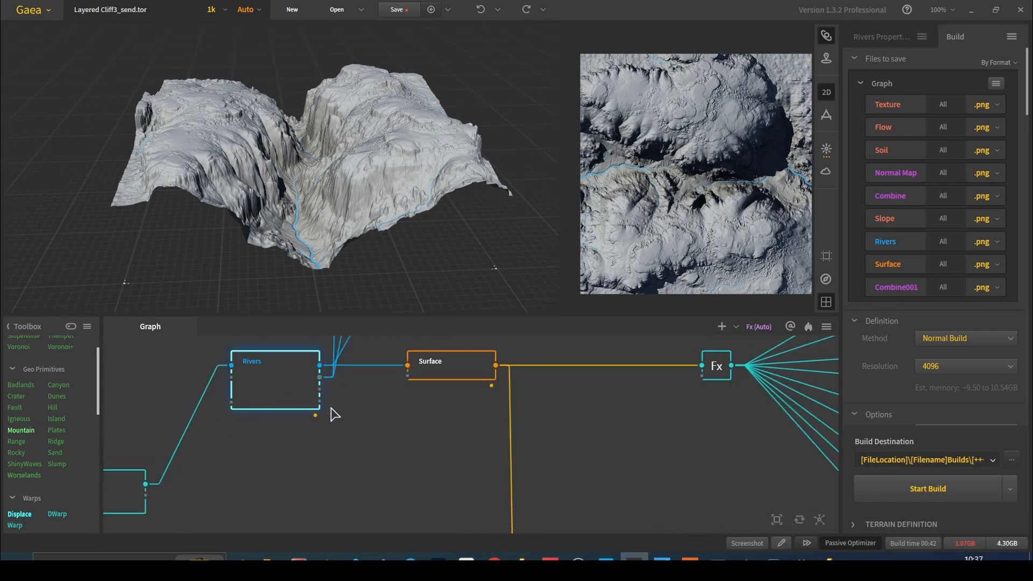
scroll(526, 461, down, 3)
scroll(442, 383, up, 3)
click(441, 378)
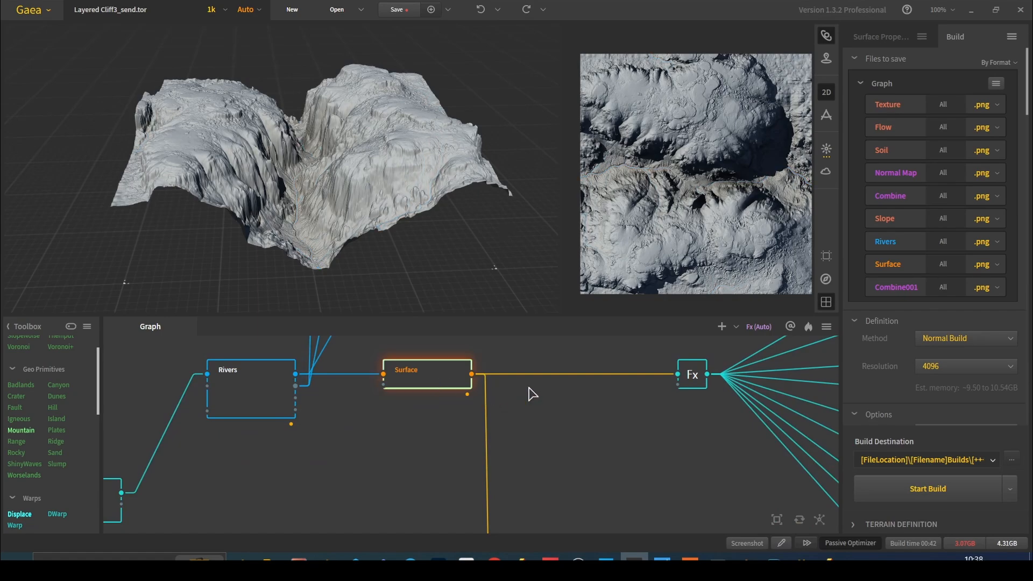
scroll(422, 170, up, 3)
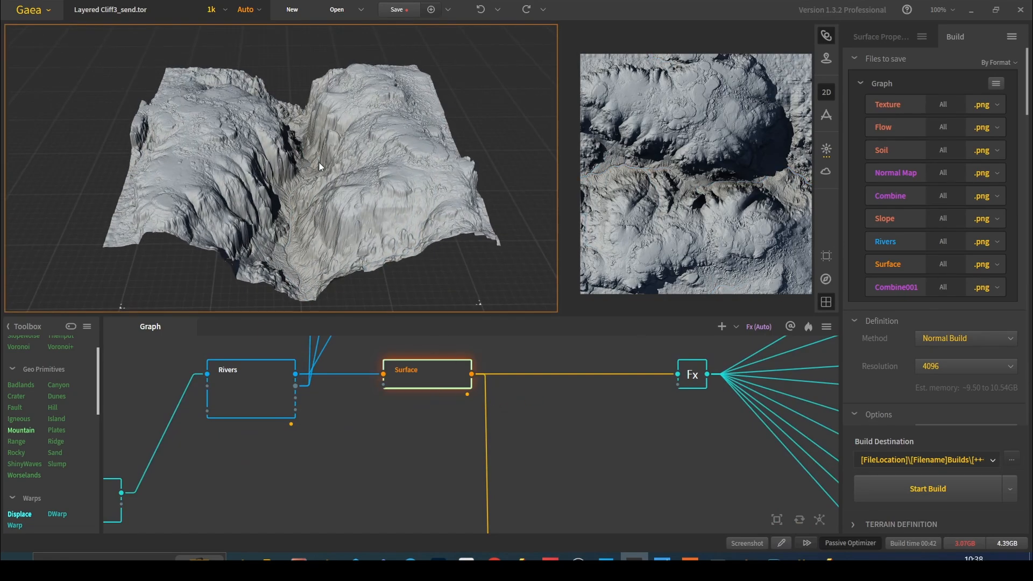
scroll(318, 163, up, 5)
scroll(461, 400, down, 2)
- Examine the Flow, Soil and Normal Map nodes included in the build and preview the Flow and Soil masks
scroll(474, 414, down, 2)
scroll(476, 398, up, 4)
click(451, 357)
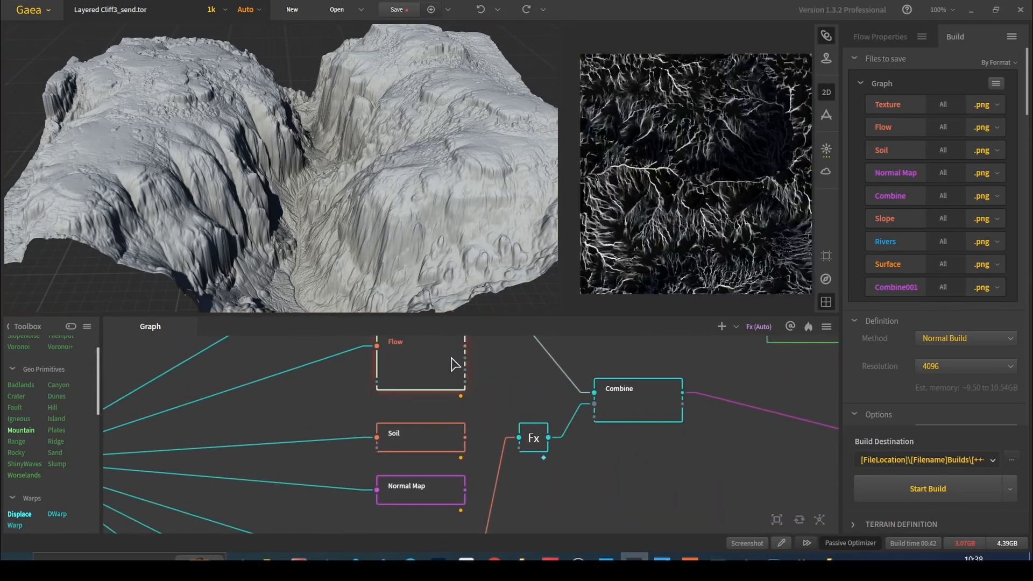
click(450, 447)
scroll(525, 410, down, 3)
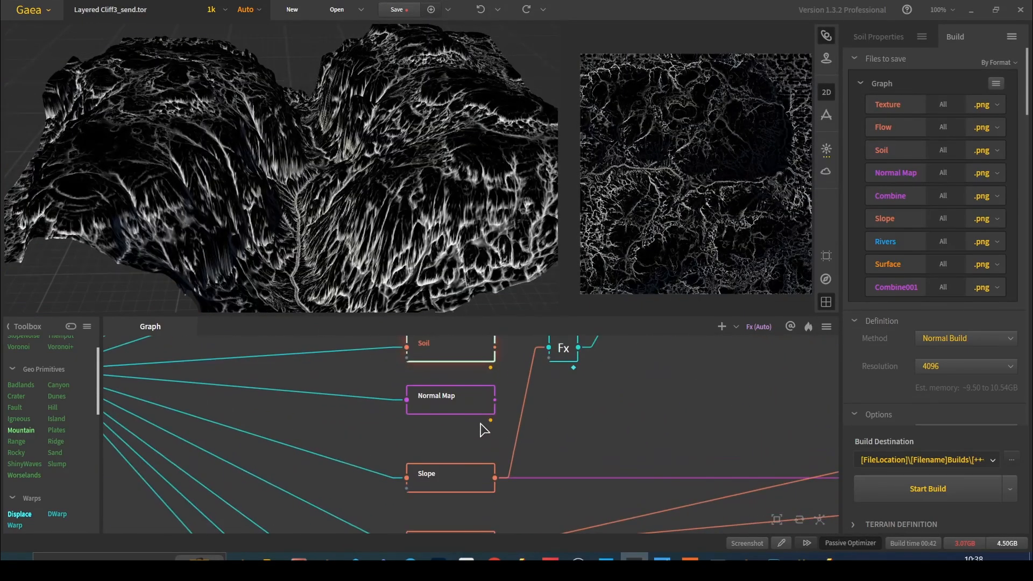
click(476, 407)
scroll(533, 418, up, 3)
click(508, 422)
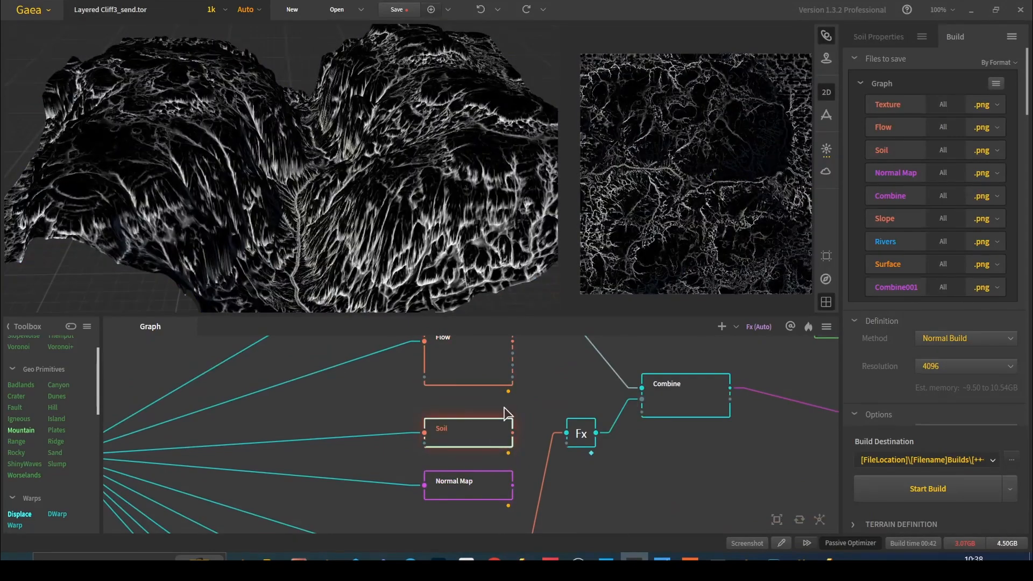
- Trace the graph back from the Soil and Normal Map branch through the Fx node to Rivers and its upstream nodes
scroll(438, 420, down, 2)
middle_drag(443, 395, 437, 453)
scroll(344, 463, down, 3)
middle_drag(312, 469, 404, 428)
middle_drag(341, 378, 559, 361)
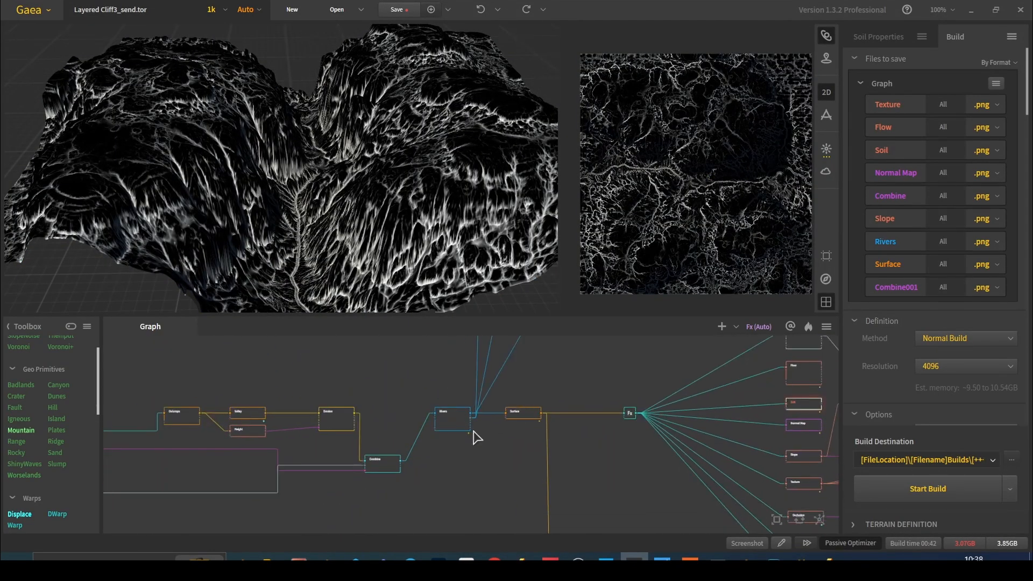
scroll(456, 451, up, 5)
scroll(446, 457, down, 1)
scroll(451, 464, down, 1)
- Locate the Texture node between Slope and Occlusion and preview its mask on the terrain
middle_drag(706, 471, 333, 355)
middle_drag(625, 493, 471, 300)
middle_drag(633, 376, 509, 425)
middle_drag(633, 395, 356, 526)
middle_drag(270, 407, 379, 421)
scroll(380, 421, up, 1)
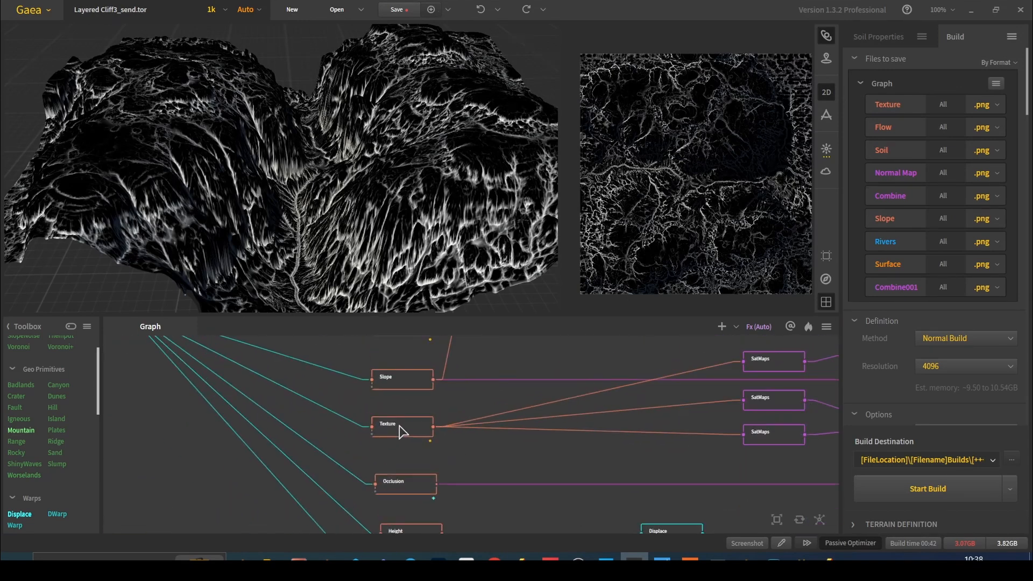
click(401, 430)
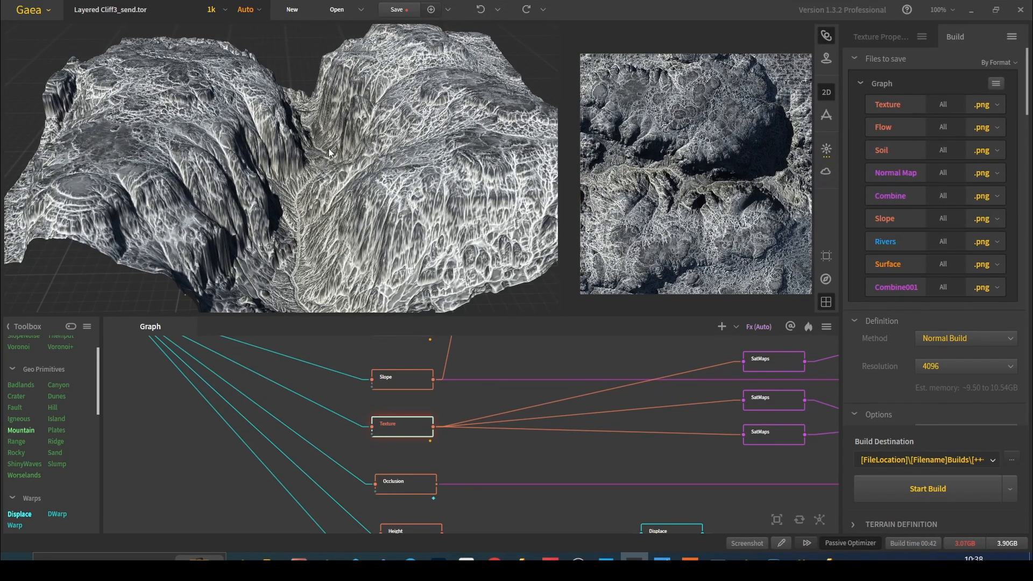
- Review the whole graph layout, from the nodes before Rivers through the Fx branches to the final Combine node
middle_drag(524, 388, 610, 425)
scroll(609, 424, down, 3)
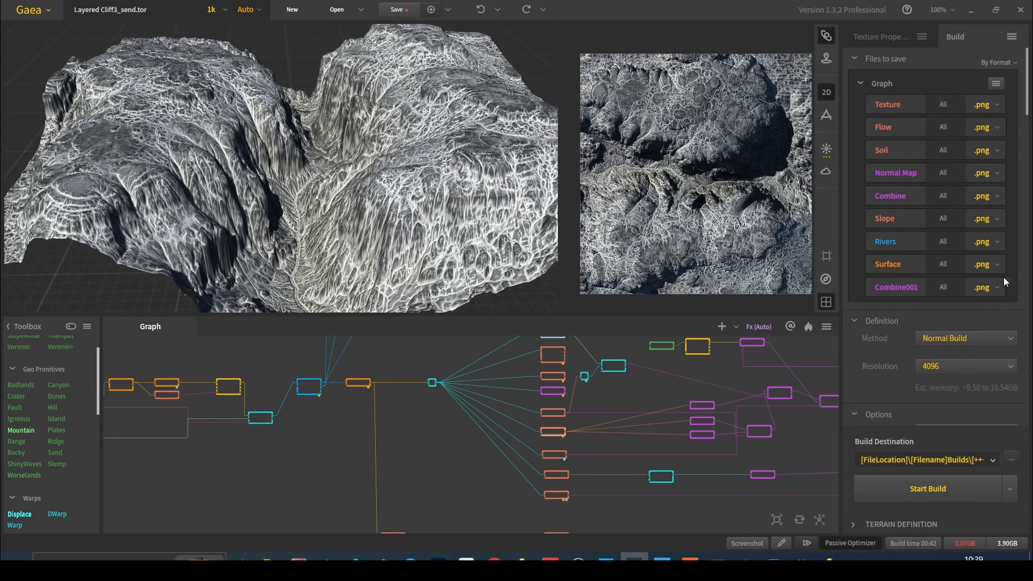
drag(278, 424, 510, 430)
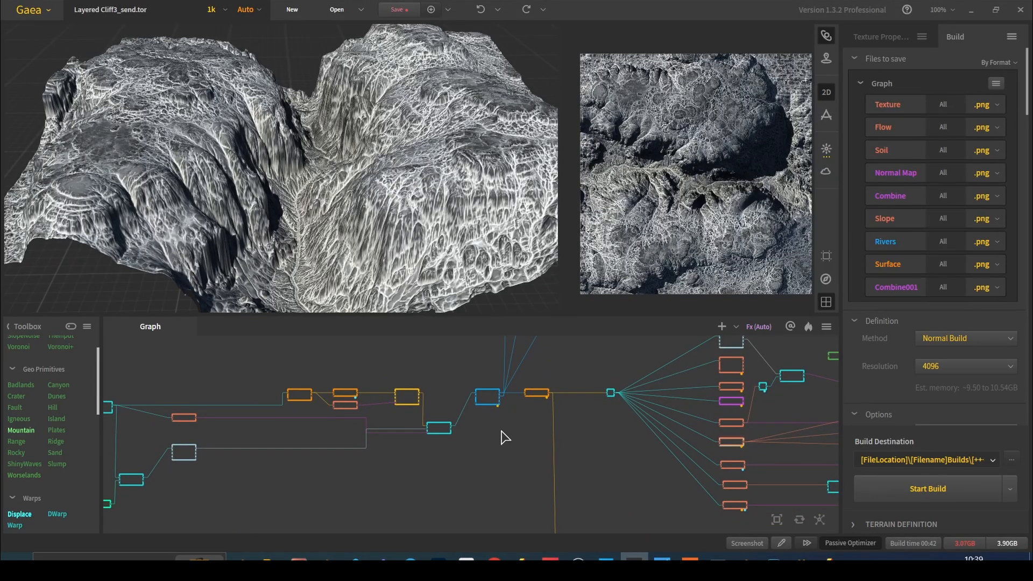
scroll(496, 436, down, 5)
drag(394, 475, 563, 445)
scroll(603, 433, up, 8)
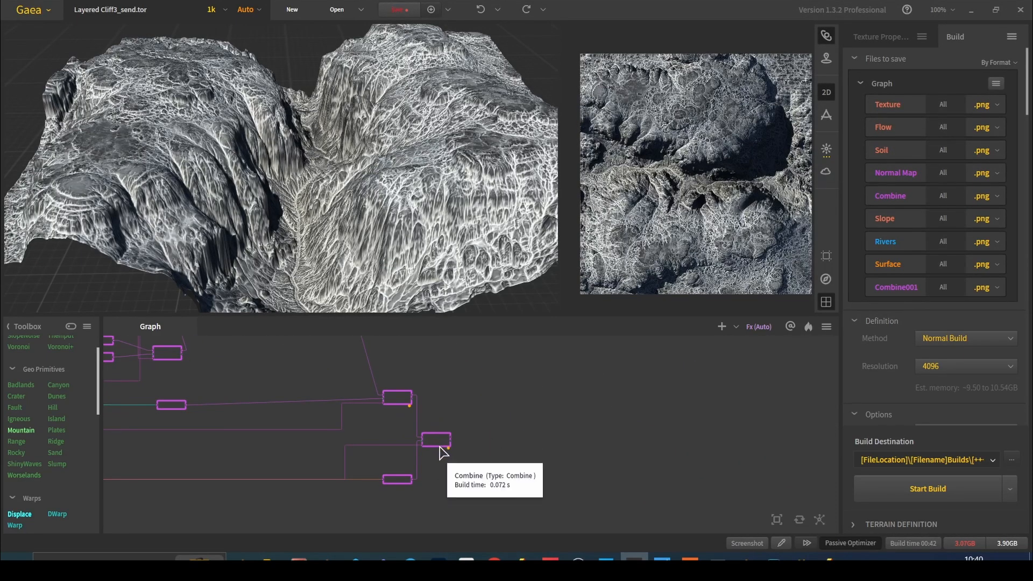
scroll(467, 424, down, 8)
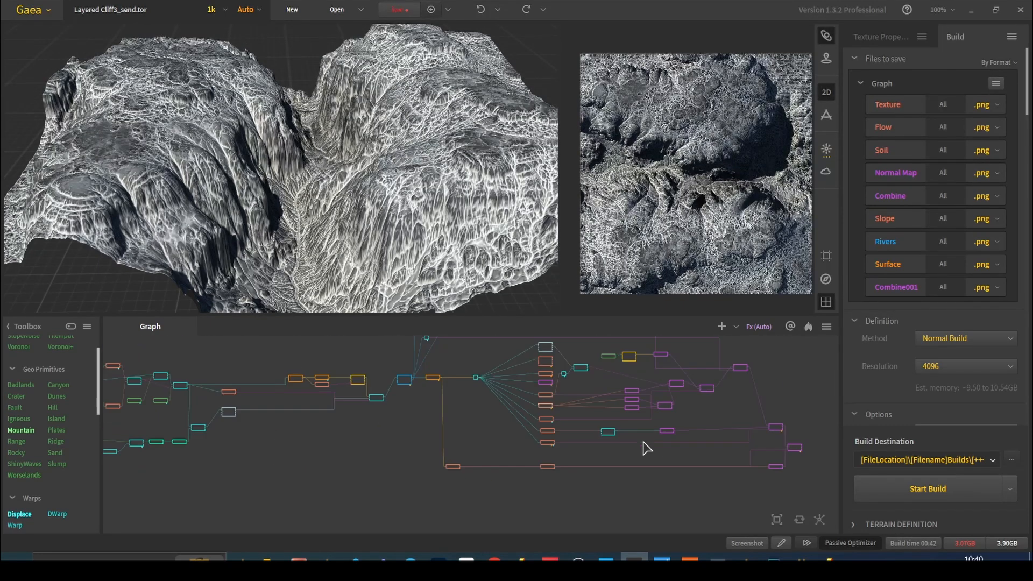
scroll(487, 446, up, 8)
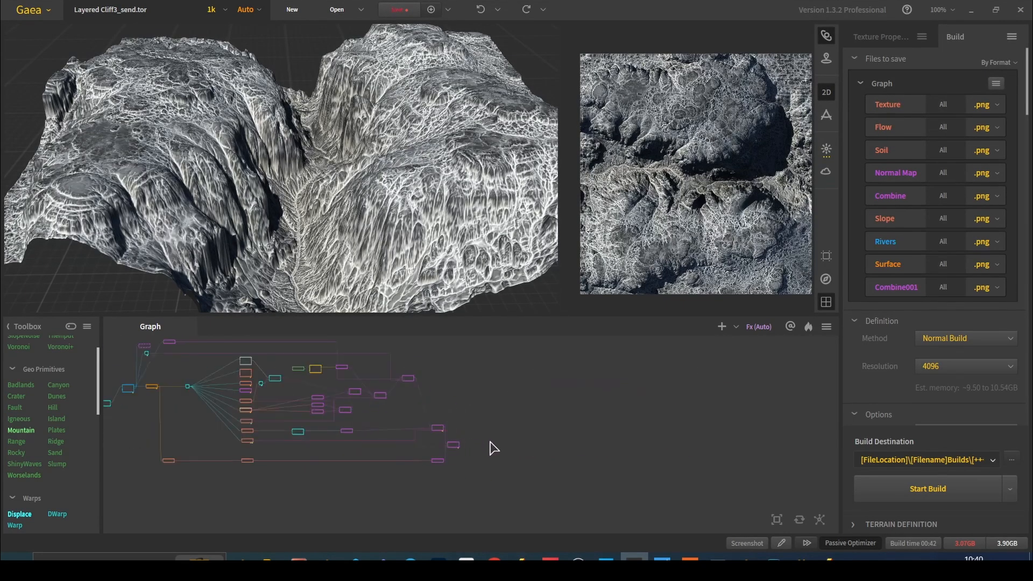